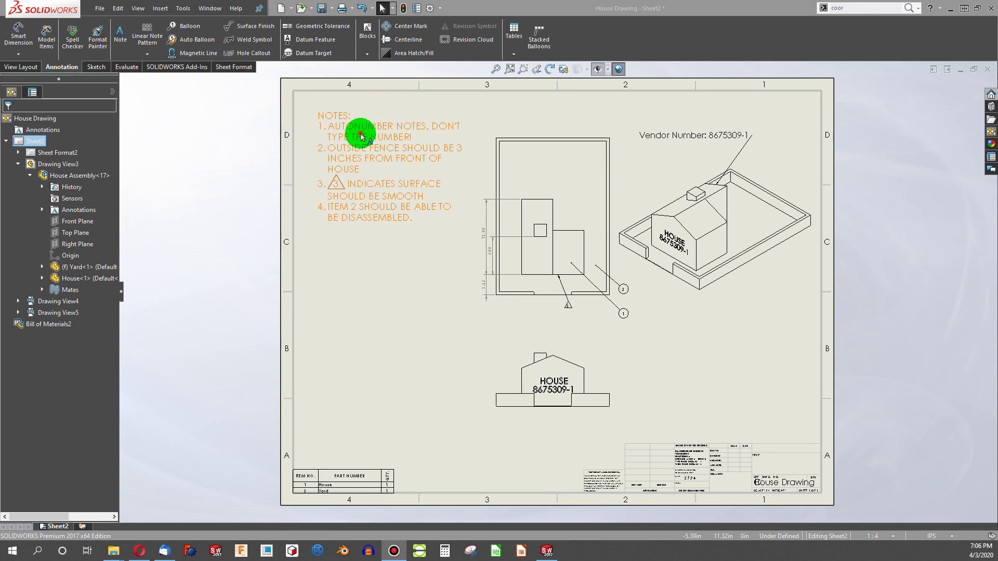
- Add a practice note below NOTES with sample lines, then delete those sample lines
left_click(340, 138)
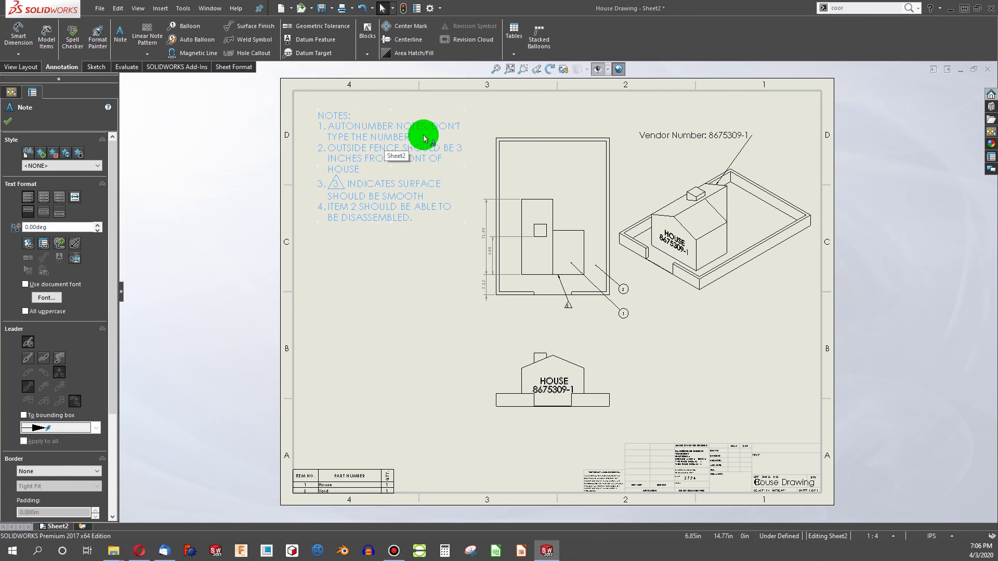
left_click(179, 156)
left_click(127, 36)
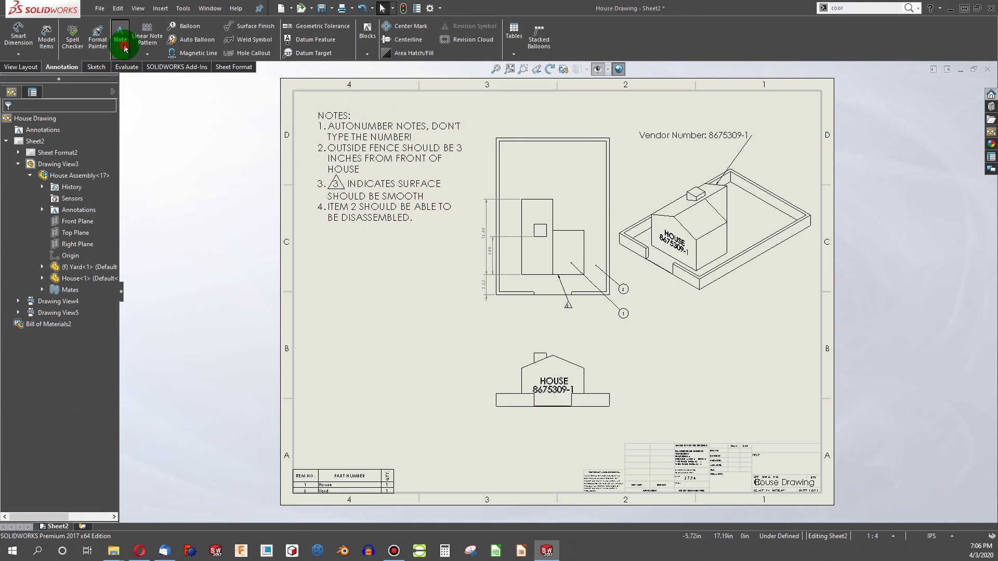
left_click(345, 267)
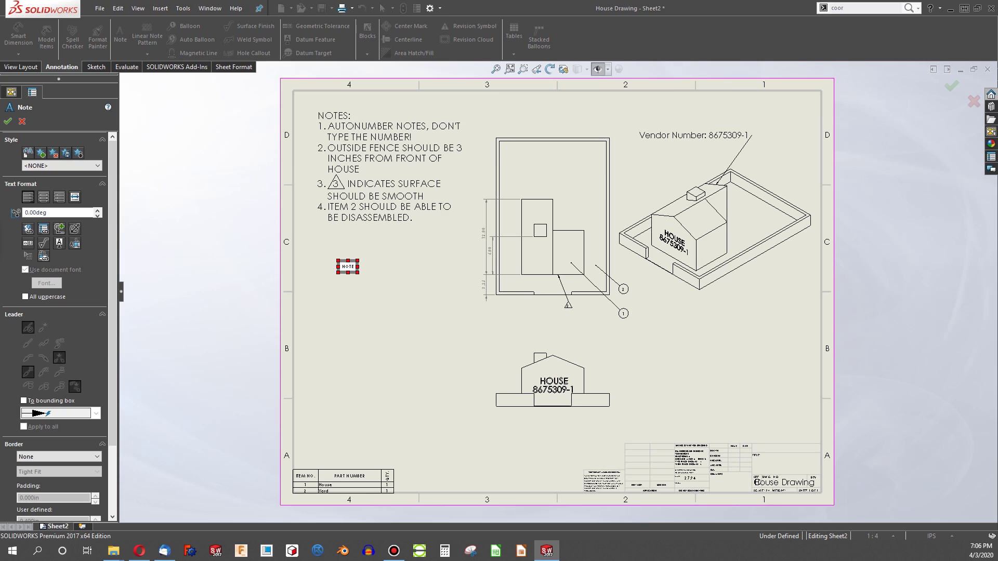
scroll(395, 295, "down", 5)
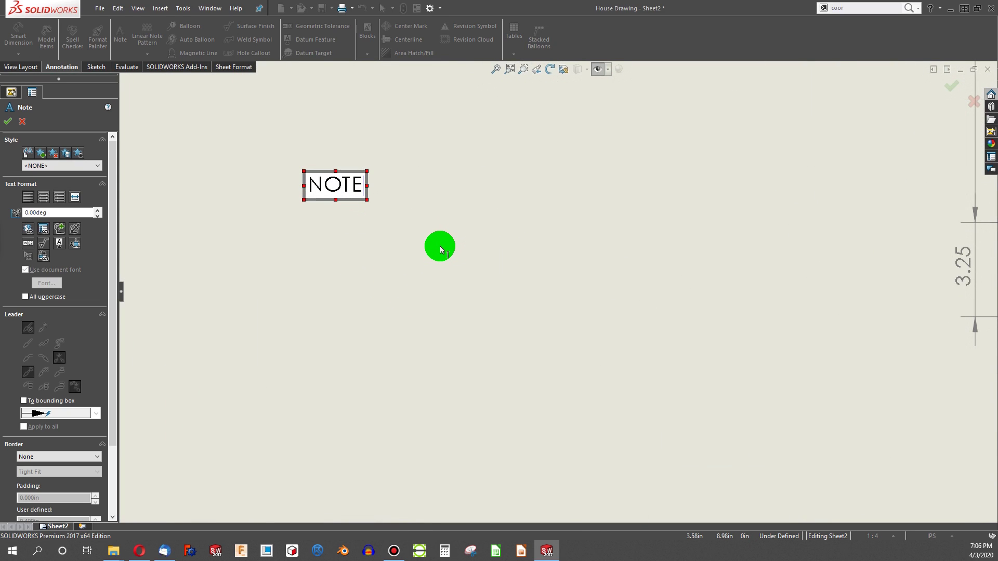
key("Return")
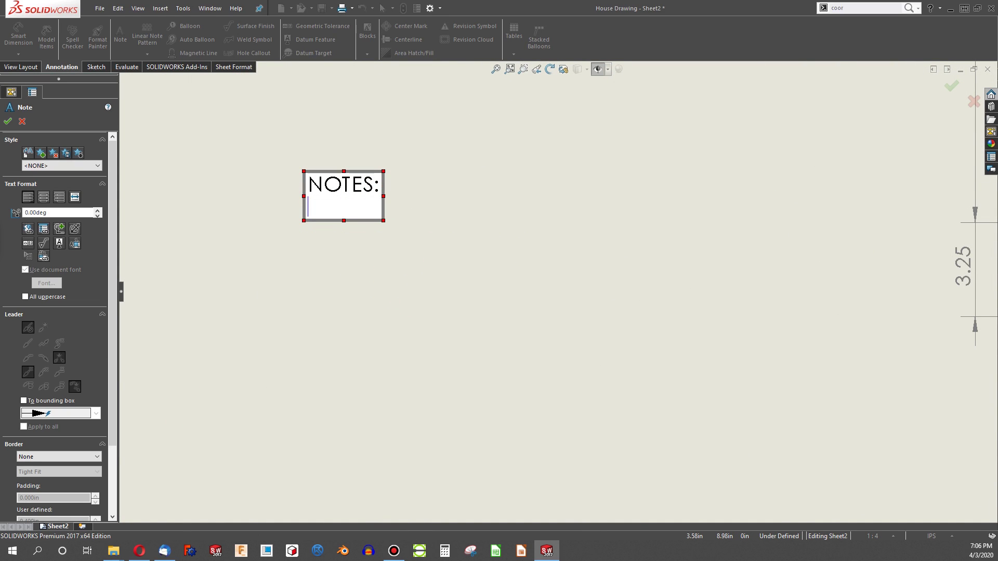
type("1.A;SLDKFJSA")
key("Return")
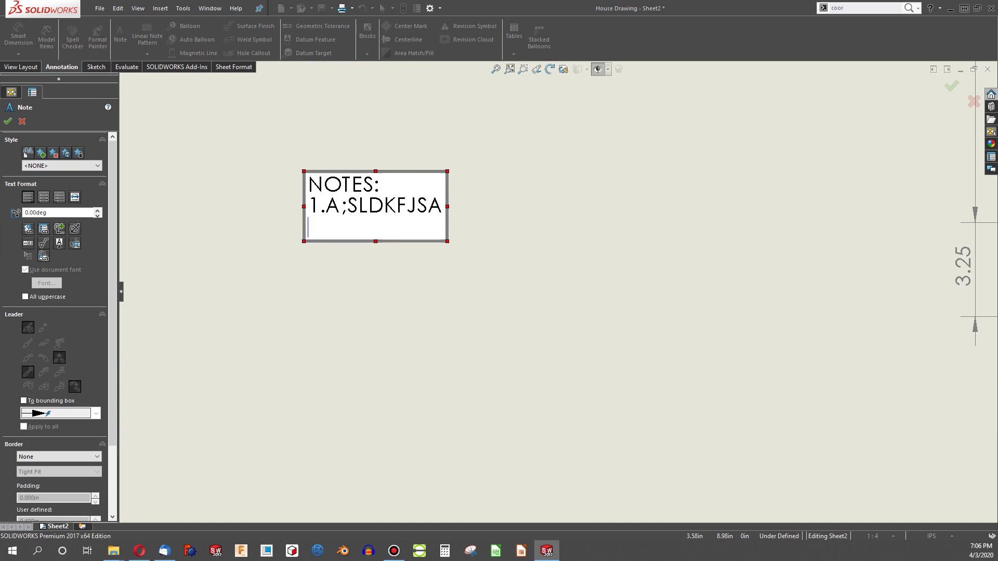
type("2")
key("Return")
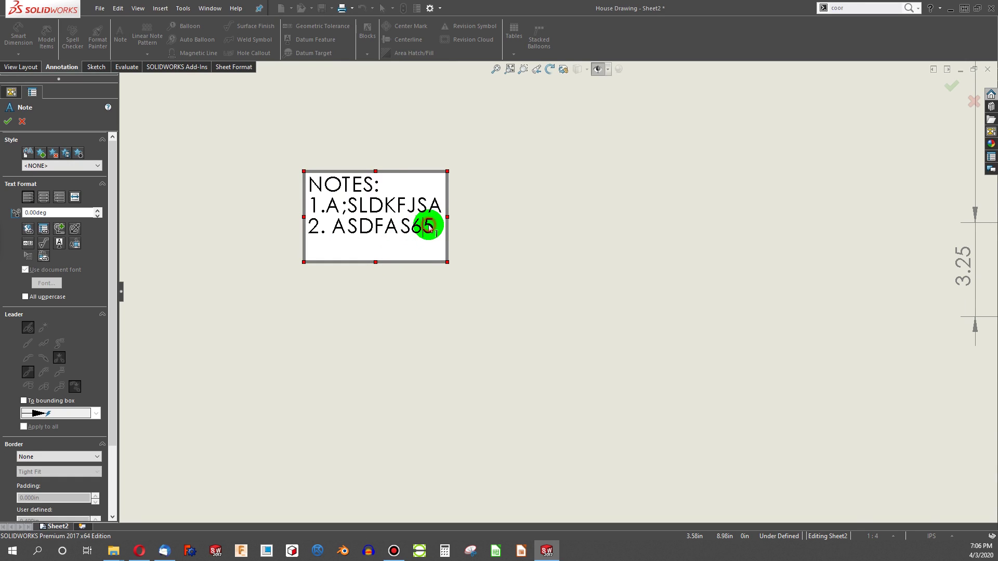
left_click_drag(429, 228, 307, 207)
key("Delete")
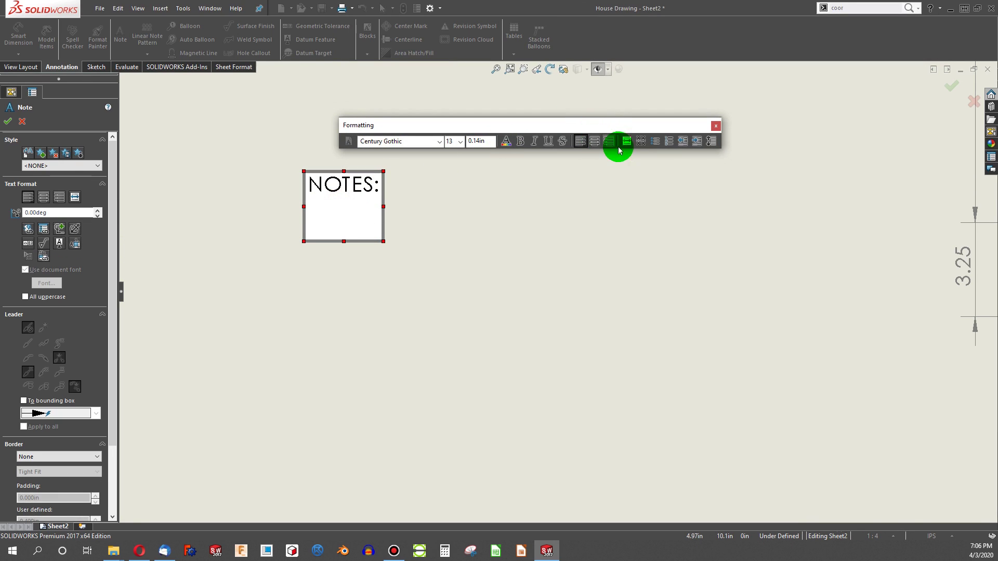
- Turn on automatic numbering and type three sample numbered items in the practice note
left_click(669, 145)
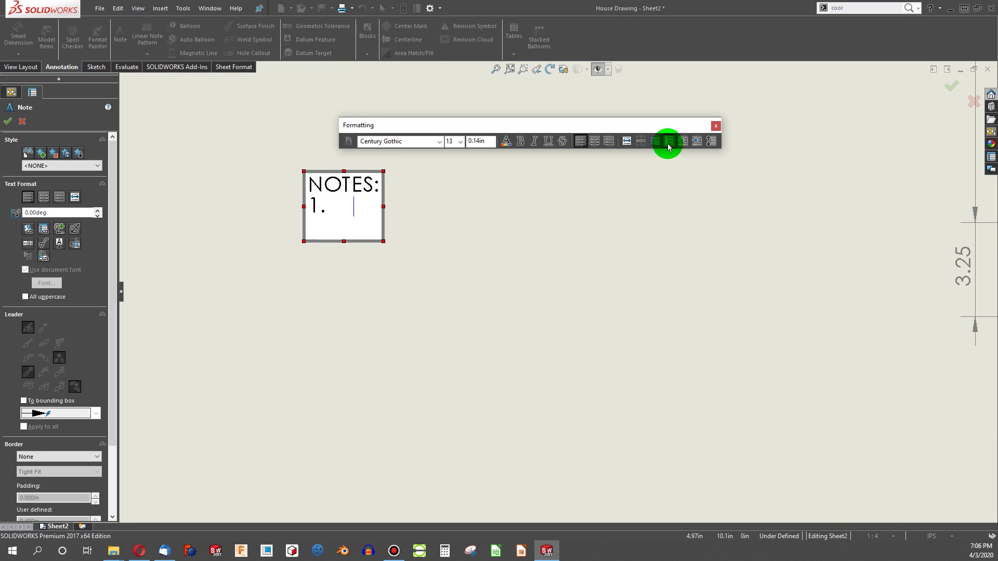
type("ASDFGS")
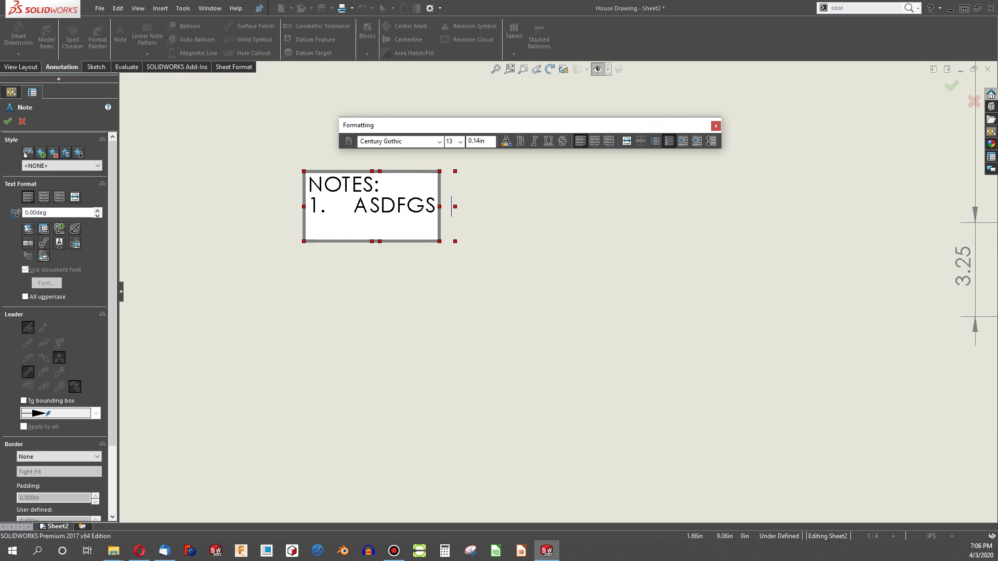
type("A")
key("Return")
type("ASDFASDF")
key("Return")
type("AS")
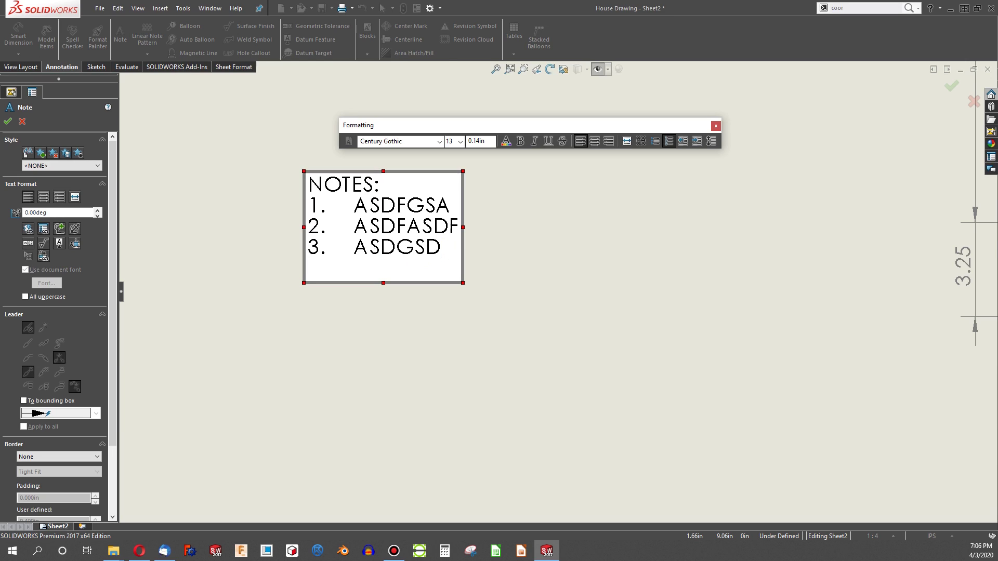
type("DGSD")
left_click(716, 125)
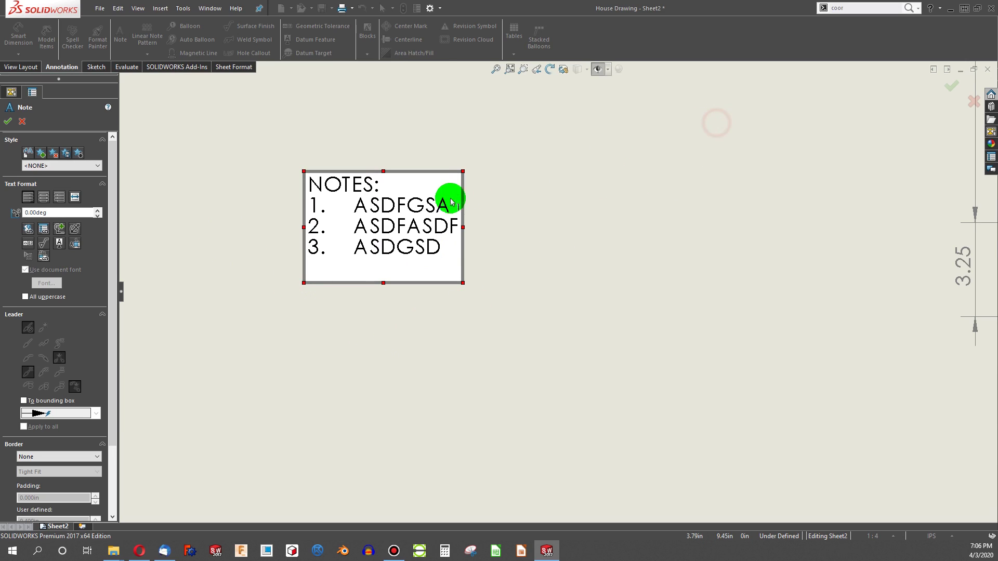
key("Escape")
- Fit the sheet and open the NOTES block, selecting item 2's fence-distance wording without changing it
key("f")
scroll(646, 213, "down", 5)
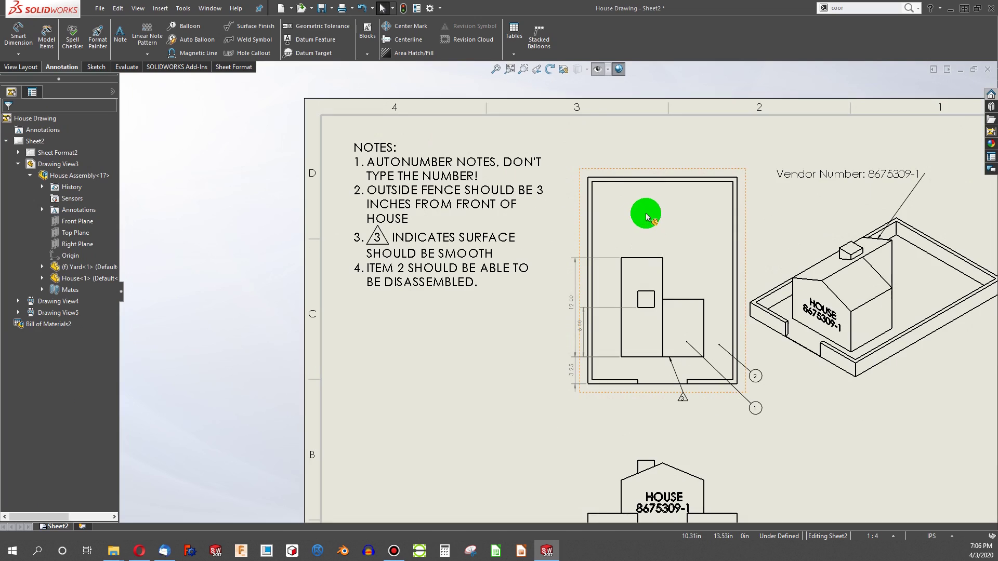
left_click(449, 204)
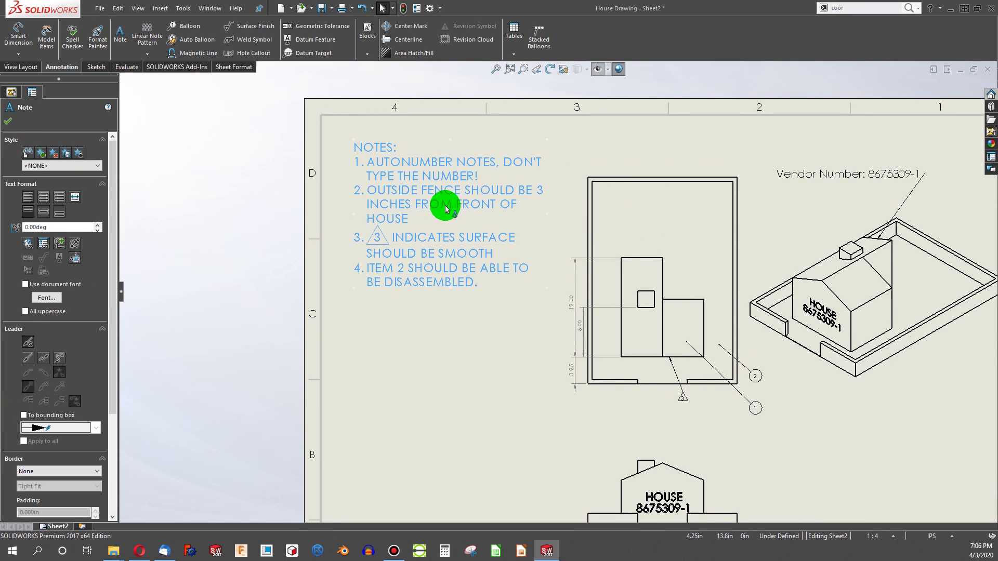
left_click(405, 188)
double_click(404, 188)
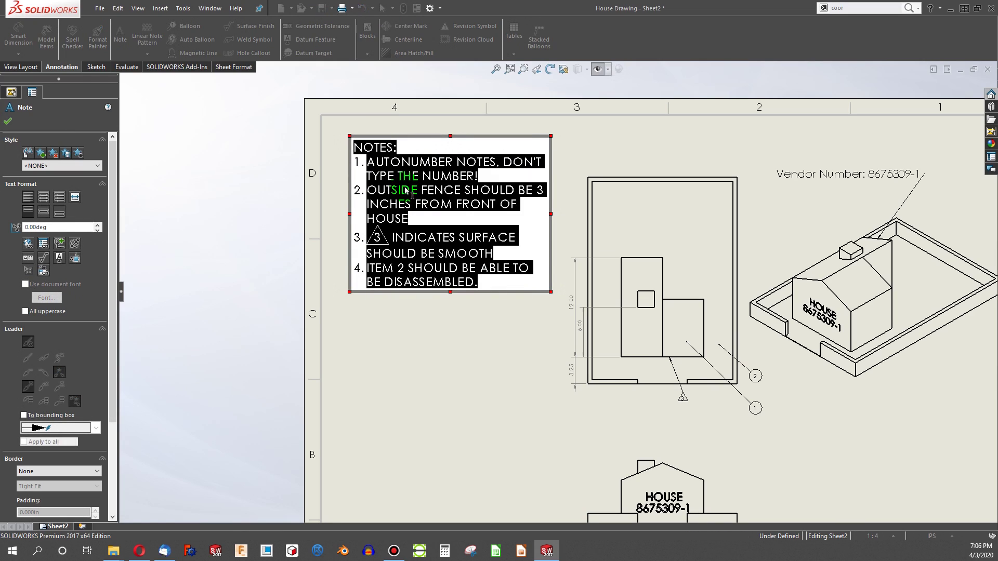
left_click(414, 191)
left_click_drag(375, 190, 539, 204)
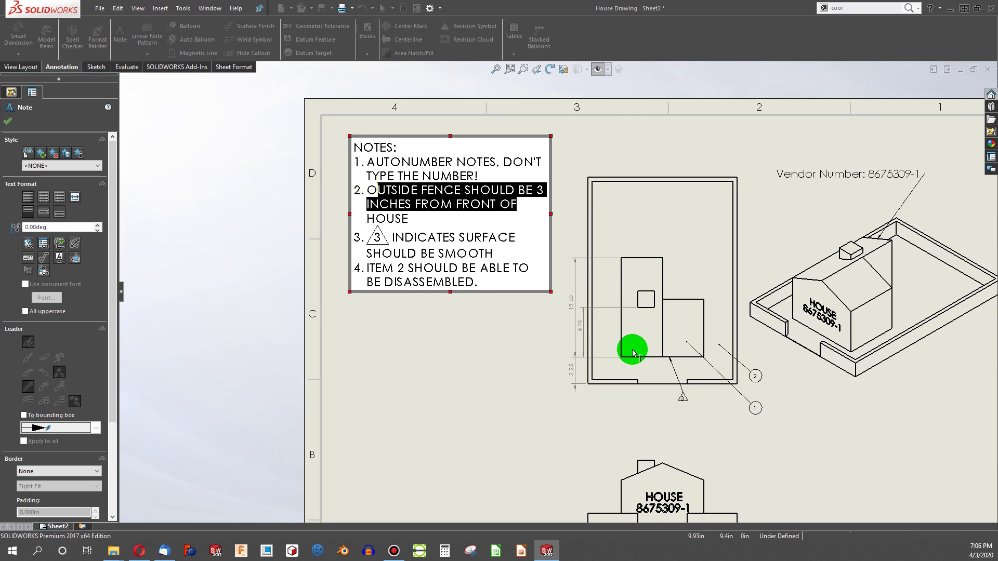
scroll(631, 350, "down", 5)
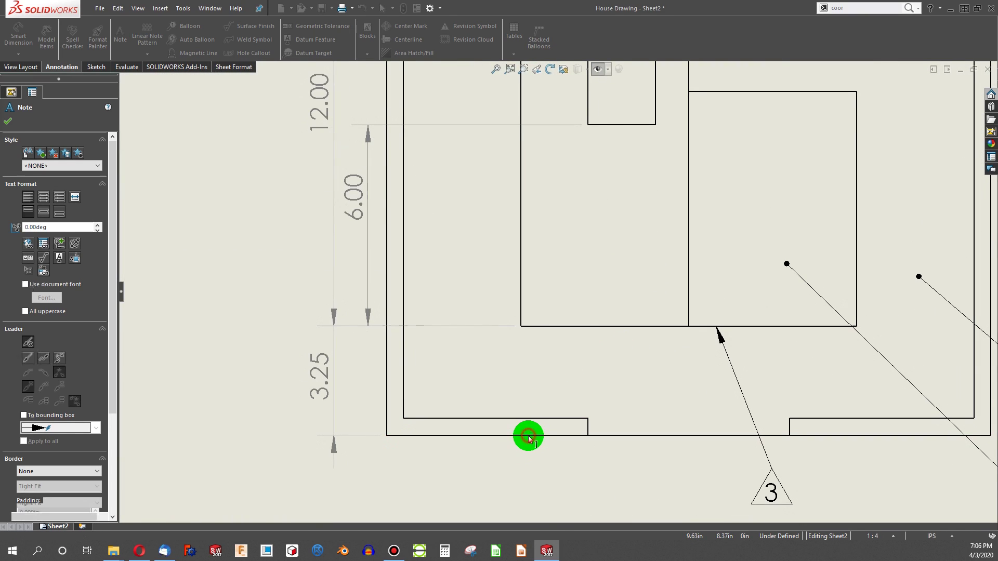
key("Escape")
- Zoom in on the front view's 3.25 fence dimension, then zoom back out
scroll(486, 430, "up", 5)
scroll(697, 258, "down", 3)
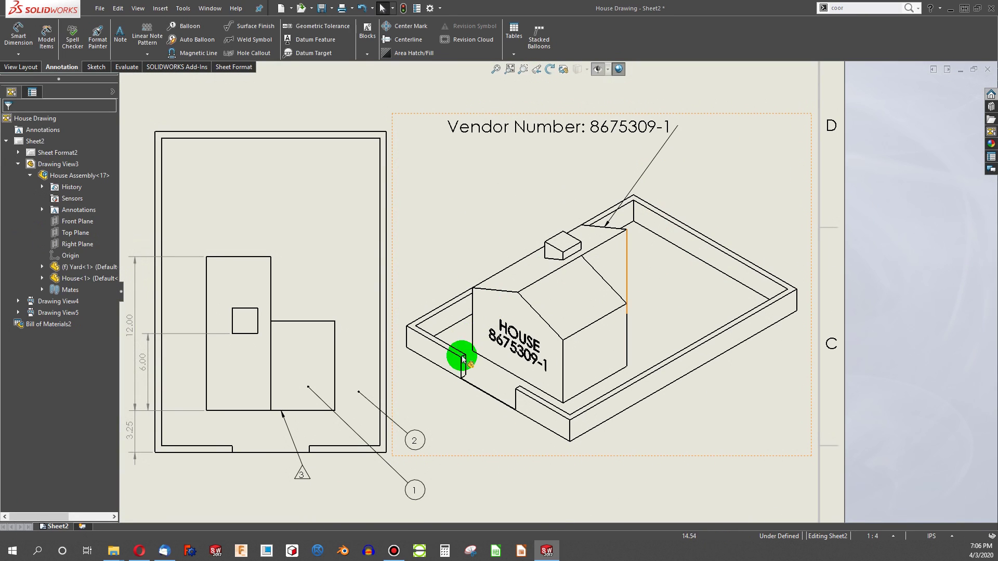
scroll(339, 361, "up", 2)
scroll(459, 345, "down", 4)
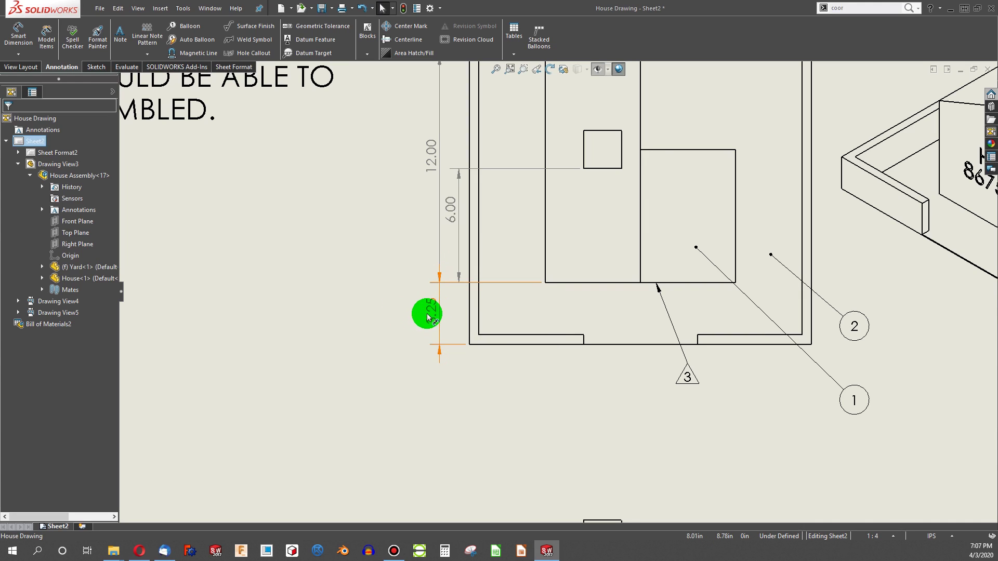
scroll(446, 295, "up", 3)
scroll(493, 178, "up", 4)
scroll(507, 207, "down", 3)
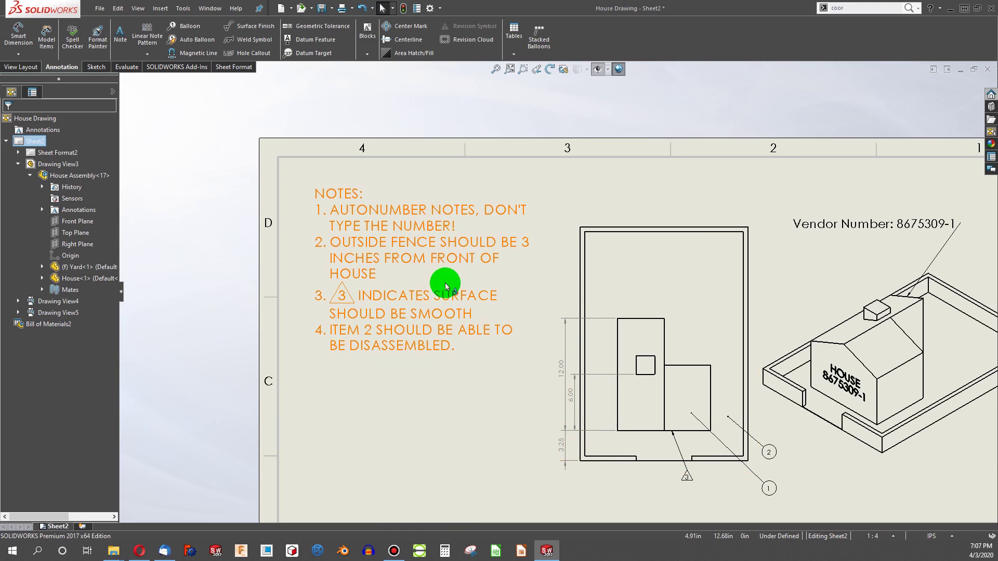
- Replace item 2's typed 3 with the linked 3.25 fence dimension from the front view
double_click(513, 249)
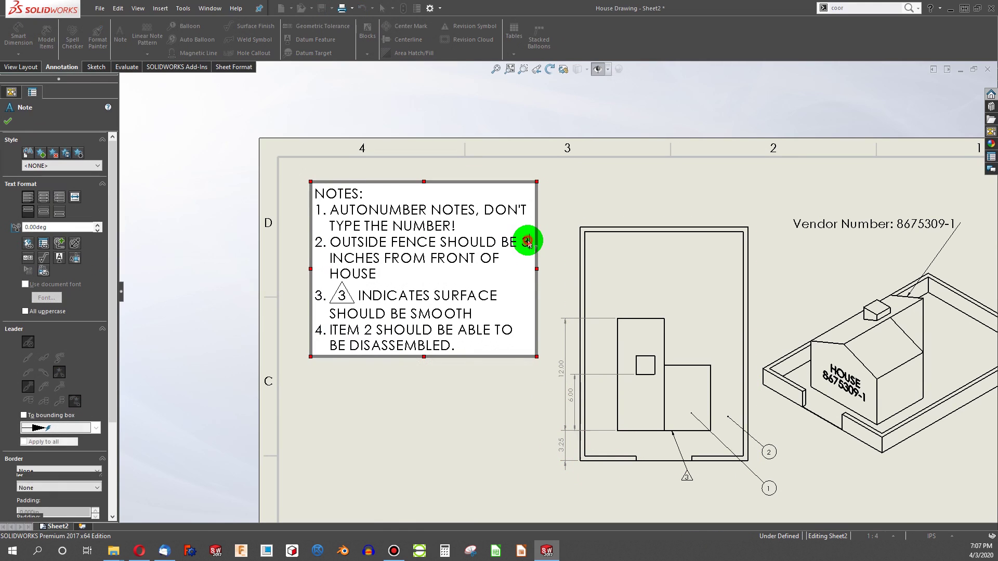
type(".25")
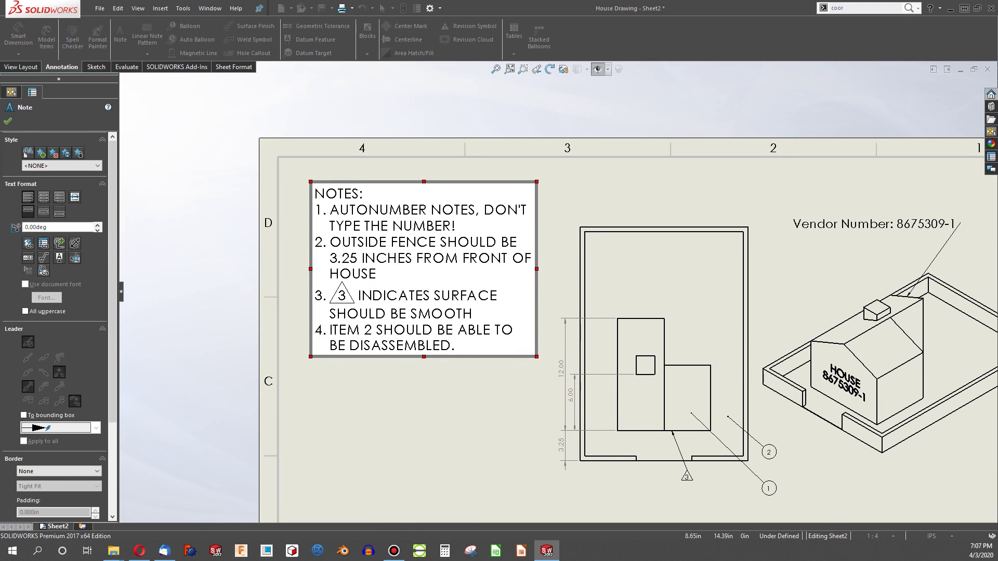
key("BackSpace")
key("BackSpace")
key("BackSpace")
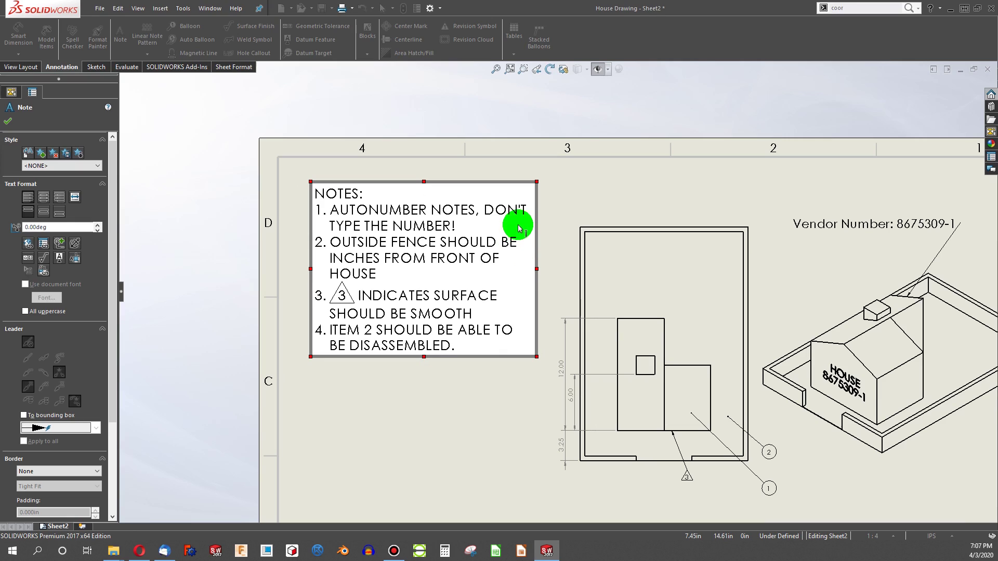
left_click(563, 448)
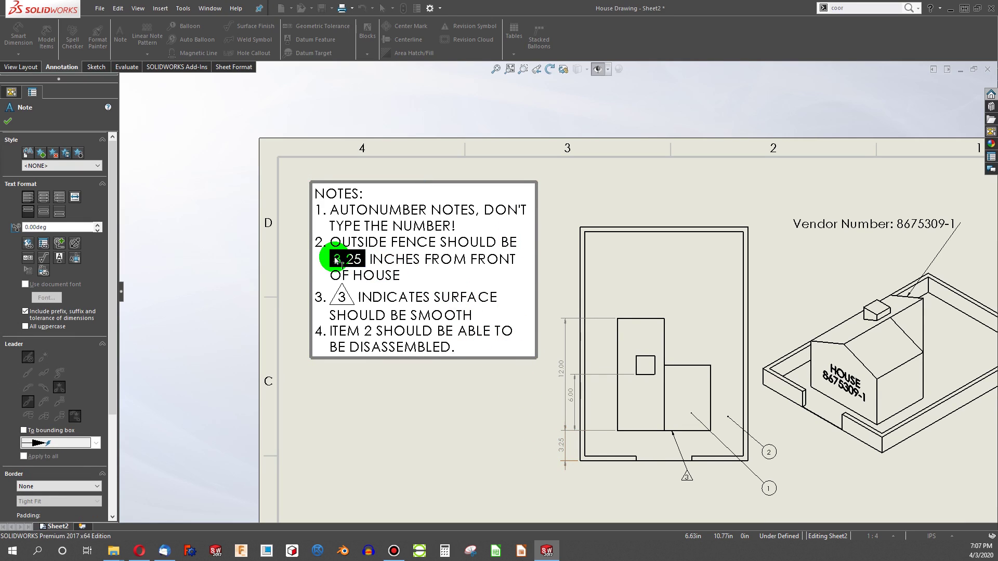
double_click(406, 254)
left_click(406, 254)
key("Escape")
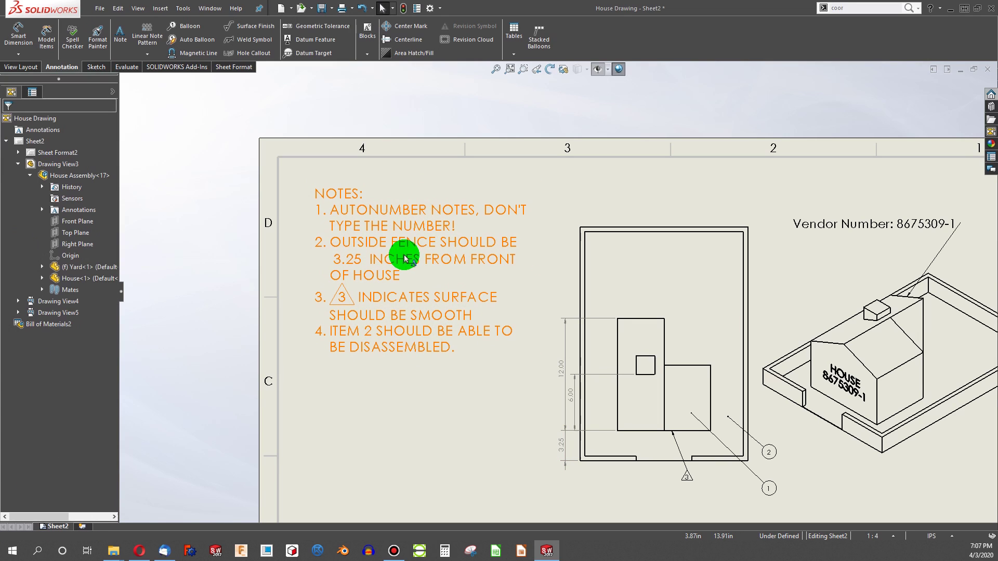
double_click(406, 258)
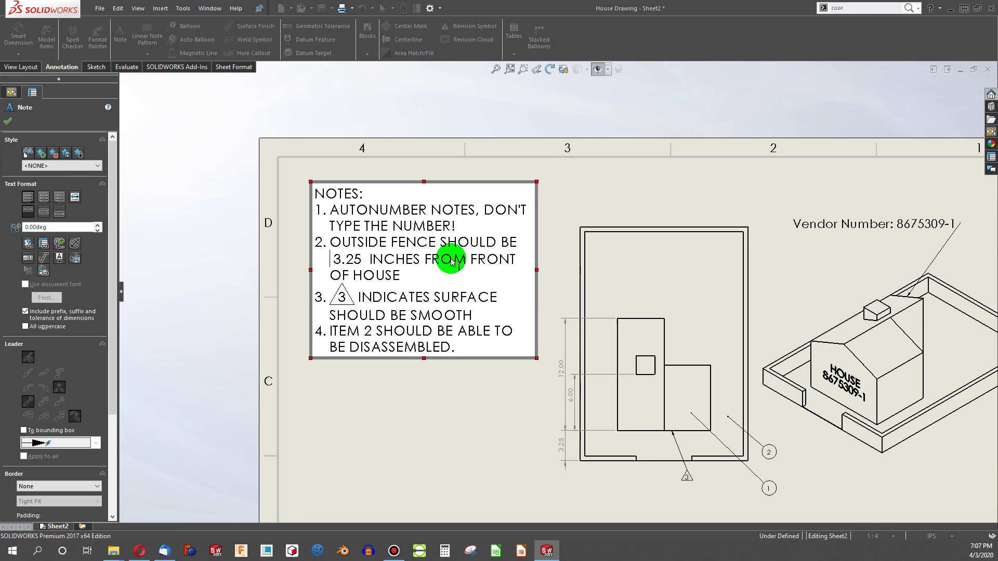
left_click(441, 388)
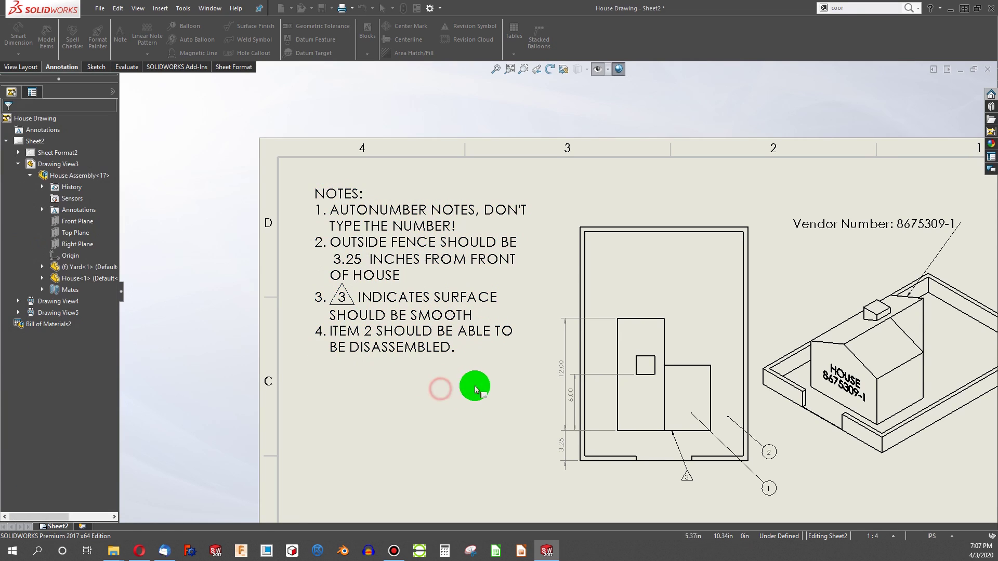
left_click(597, 326)
- Open the house assembly from the drawing's front view
right_click(568, 234)
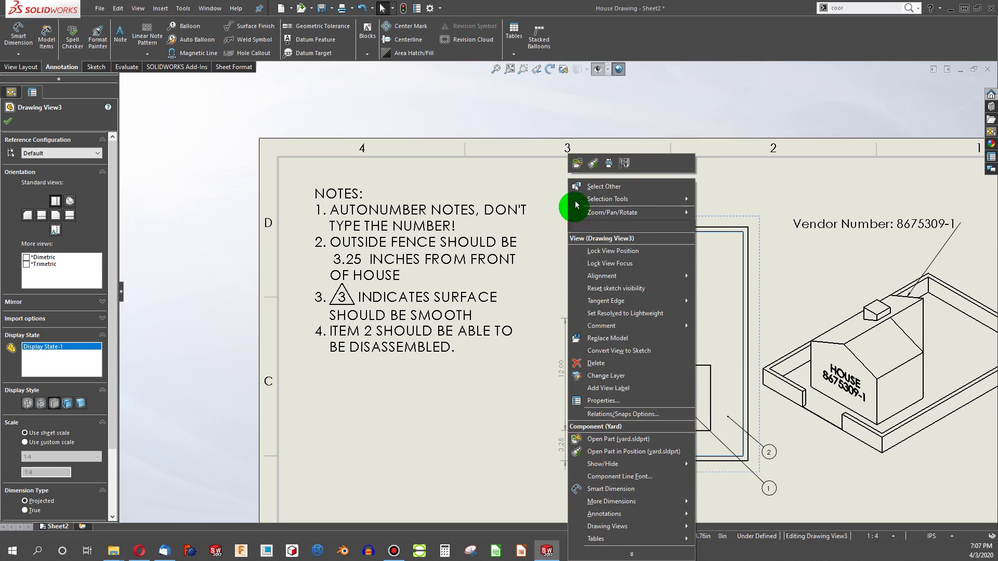
left_click(575, 163)
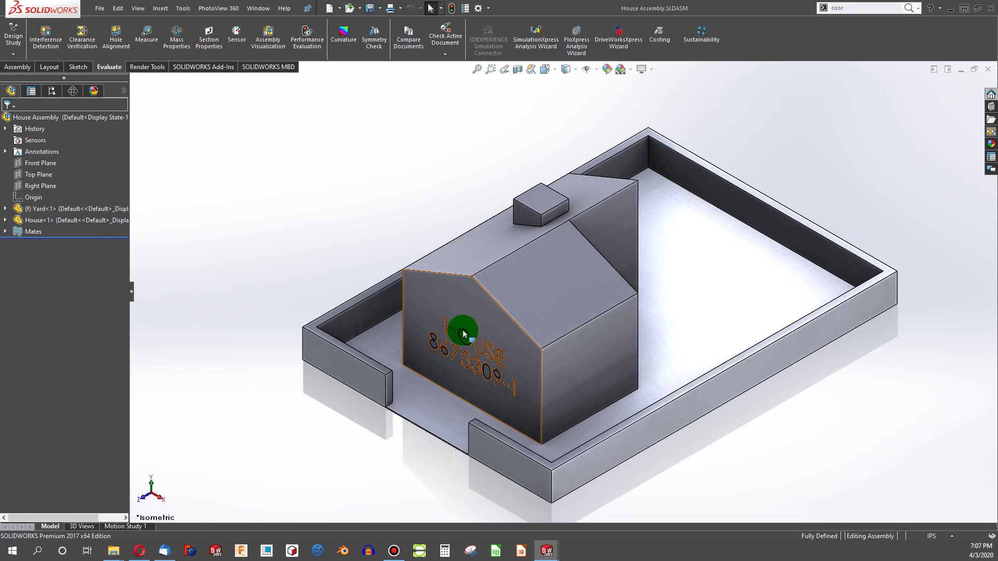
left_click(445, 307)
- Change the house-to-fence distance mate from 3.25 to 3 inches and accept it
left_click(206, 88)
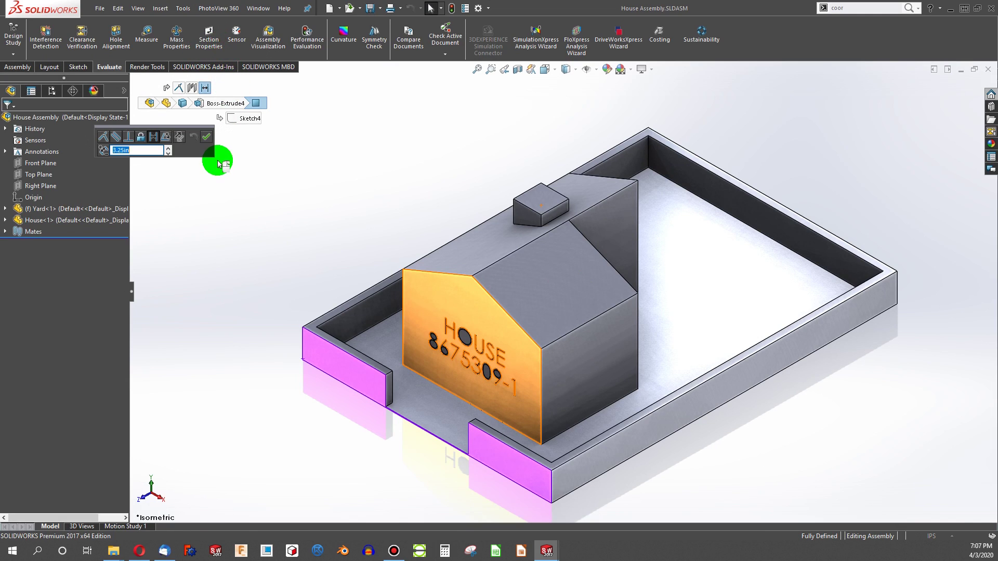
left_click(136, 149)
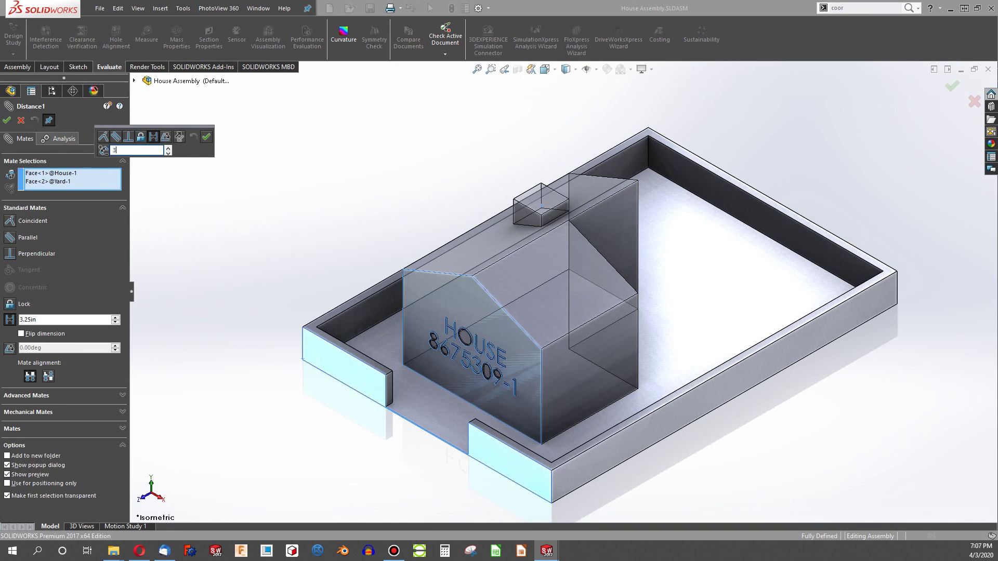
type("3")
left_click(206, 136)
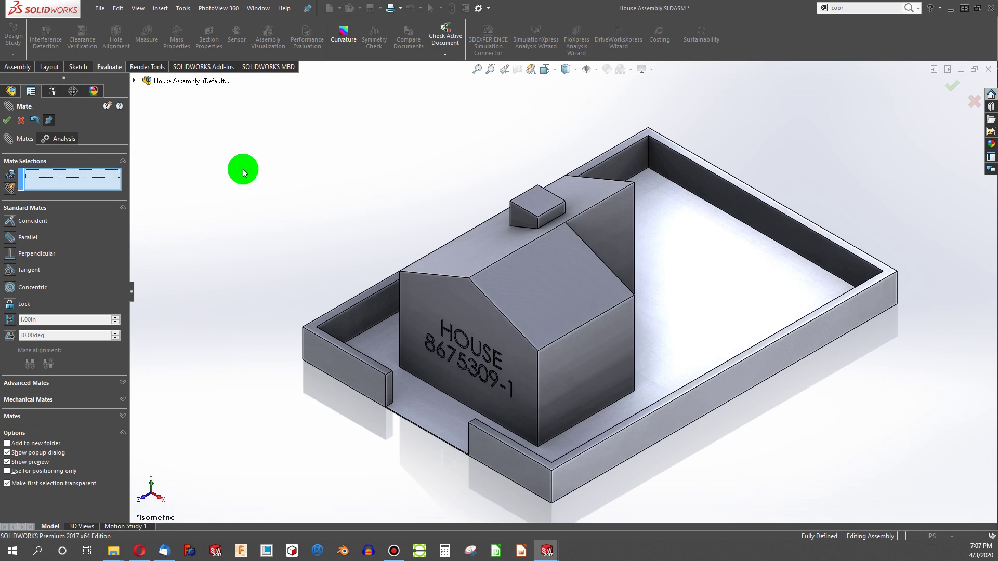
left_click(951, 86)
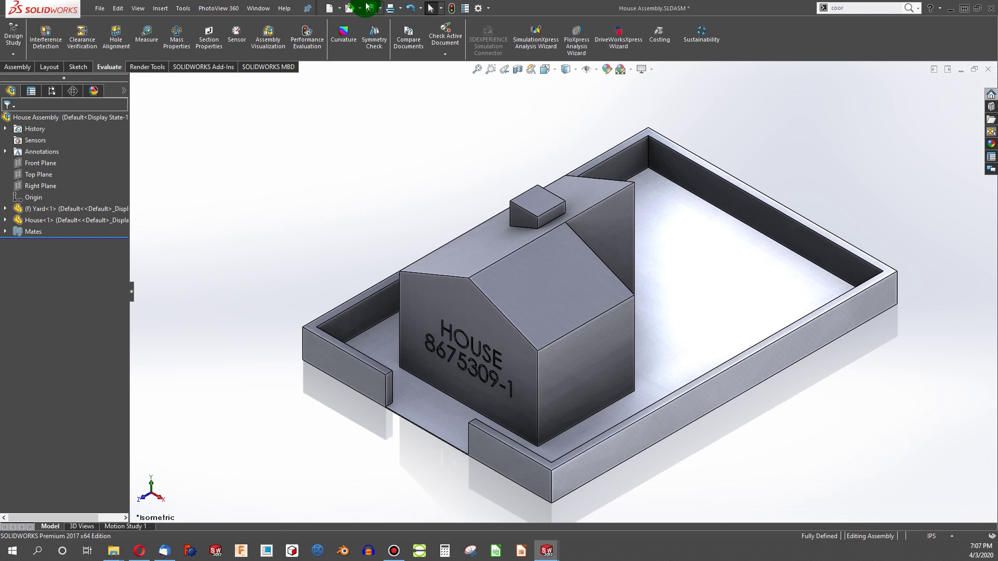
left_click(987, 69)
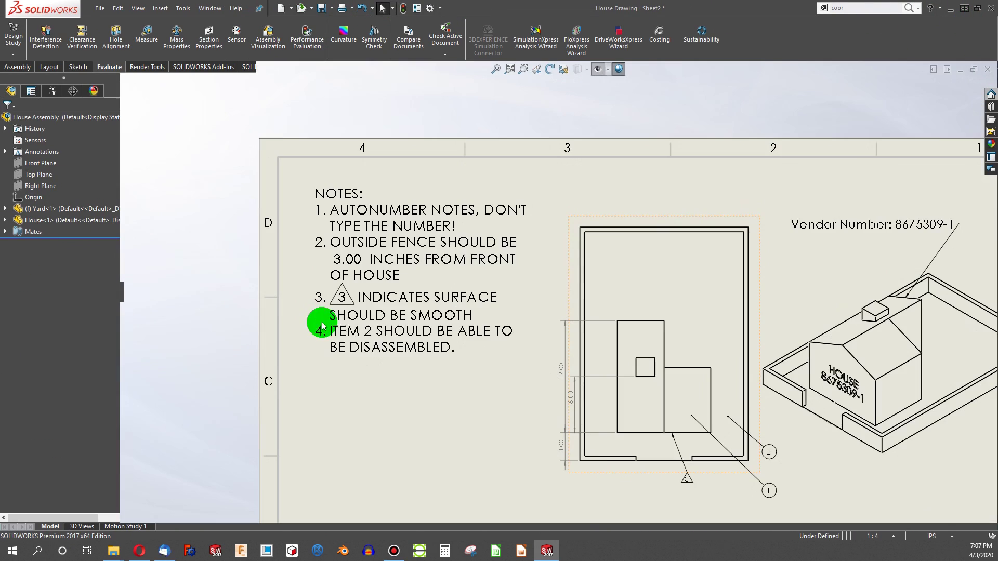
scroll(561, 426, "down", 3)
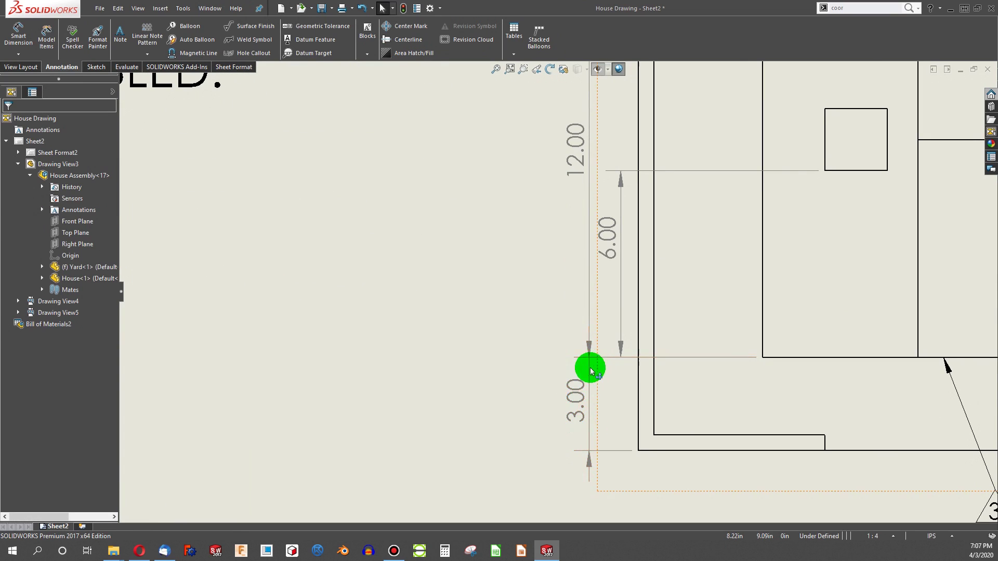
scroll(591, 370, "up", 6)
scroll(516, 193, "down", 5)
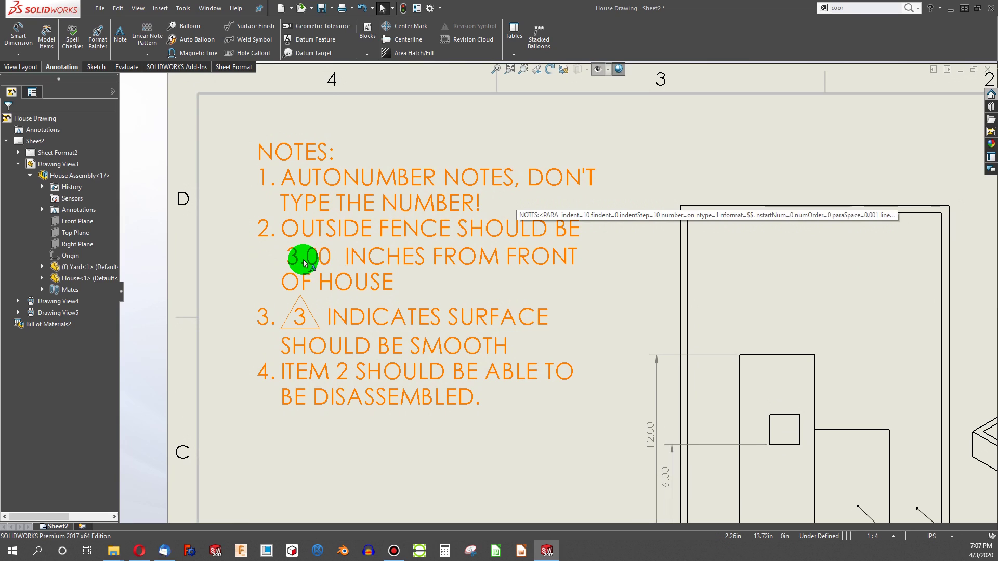
left_click(455, 231)
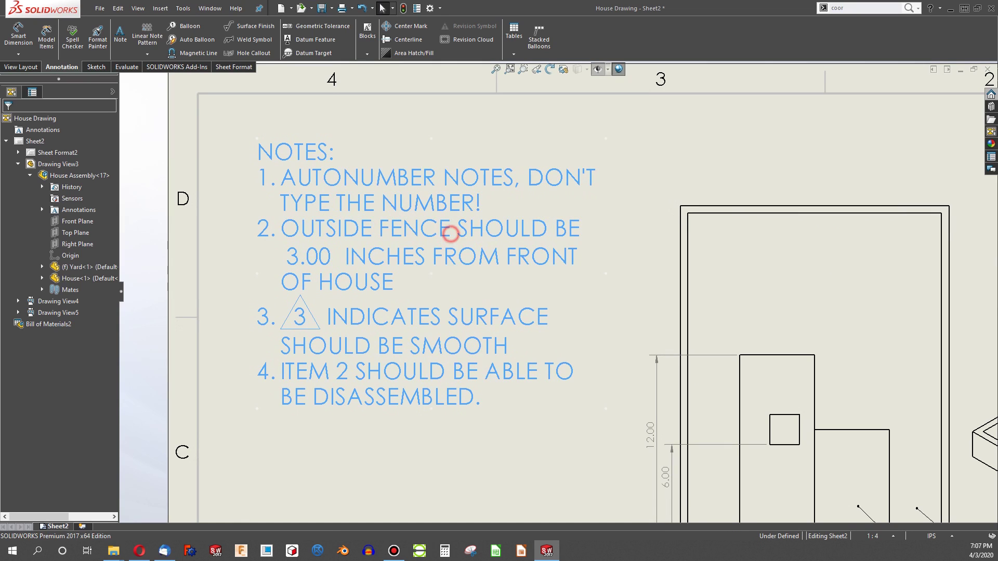
scroll(414, 205, "up", 5)
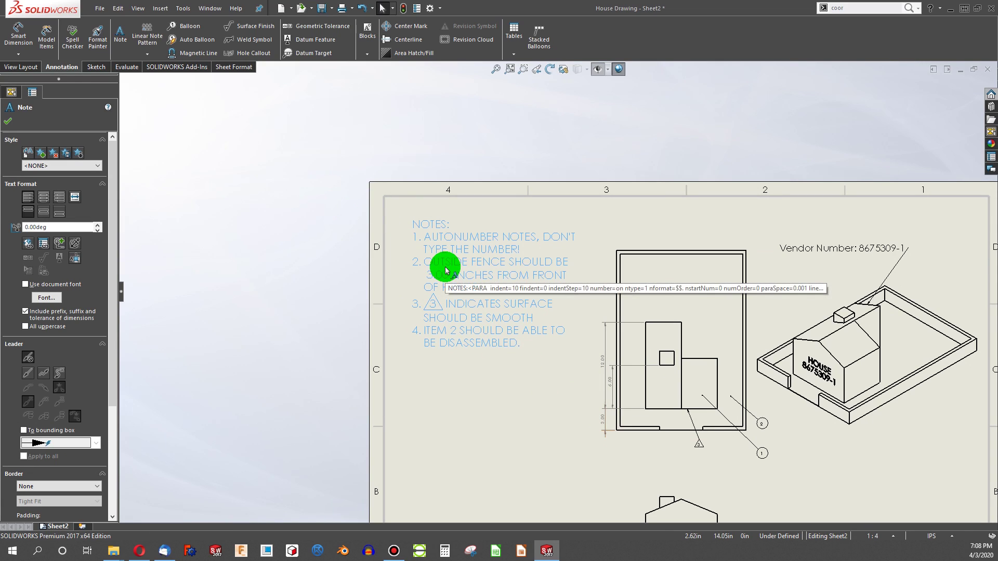
left_click(457, 390)
scroll(460, 377, "down", 1)
scroll(481, 335, "down", 1)
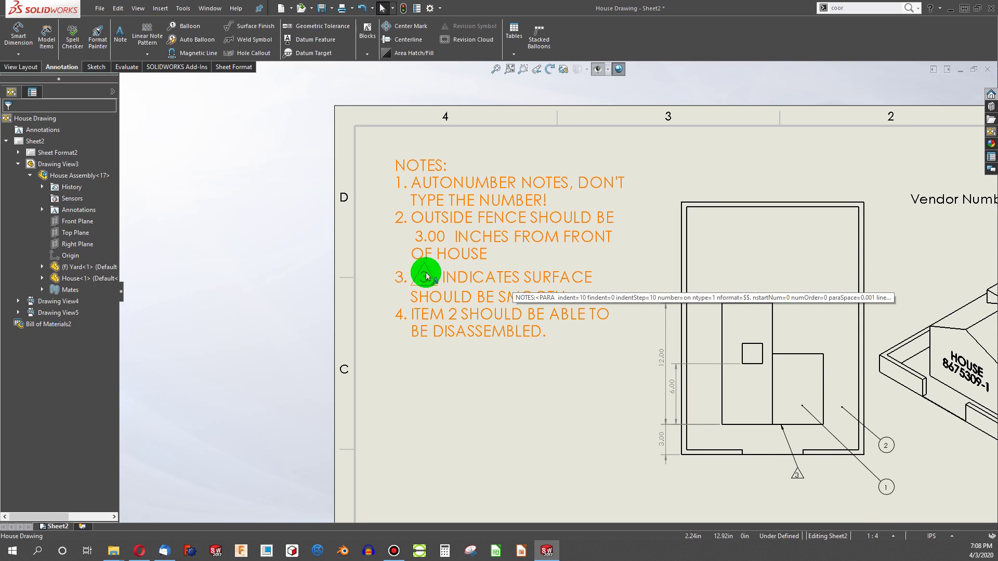
- Remove the number from item 3's hand-inserted symbol in the NOTES block
left_click(496, 393)
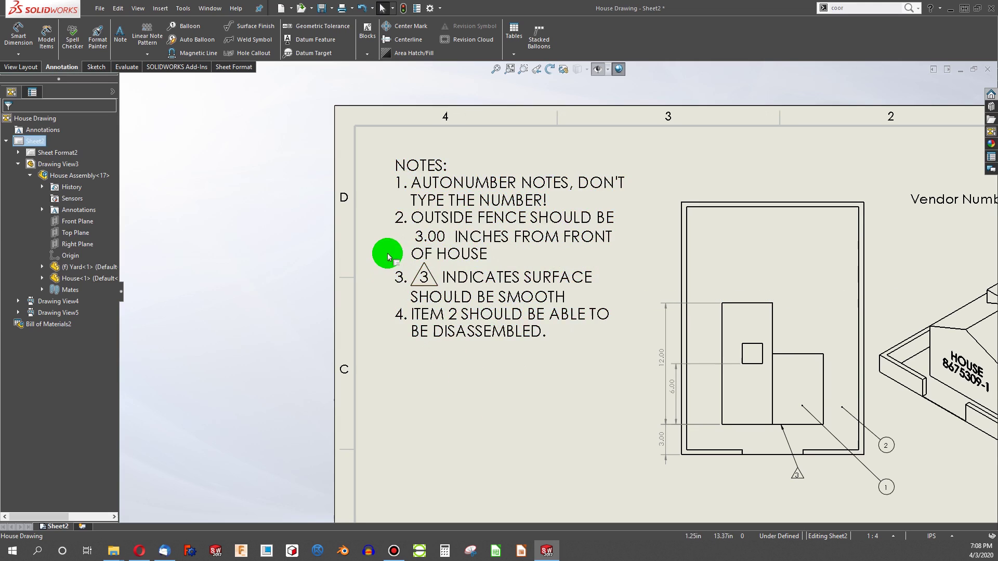
double_click(424, 279)
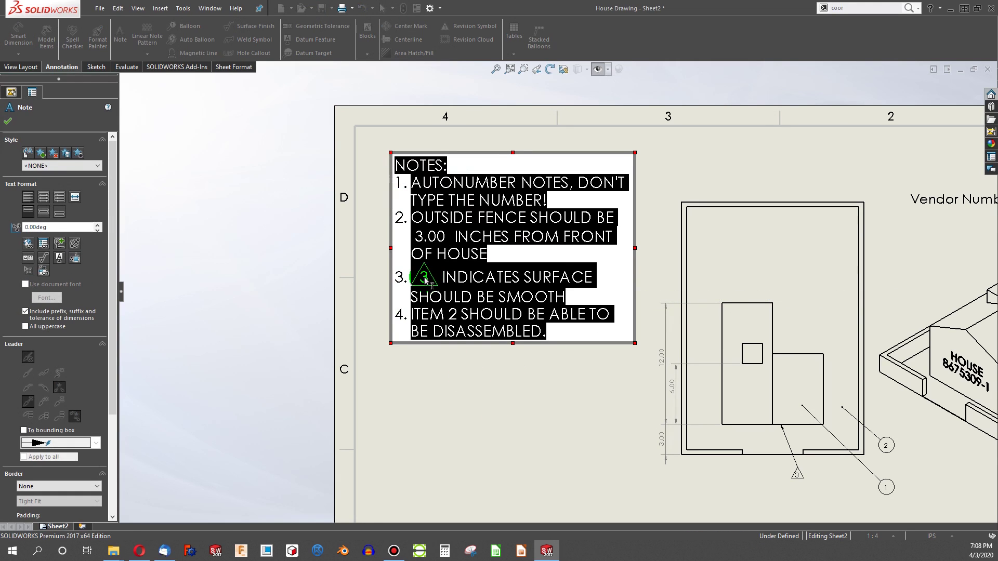
left_click(424, 279)
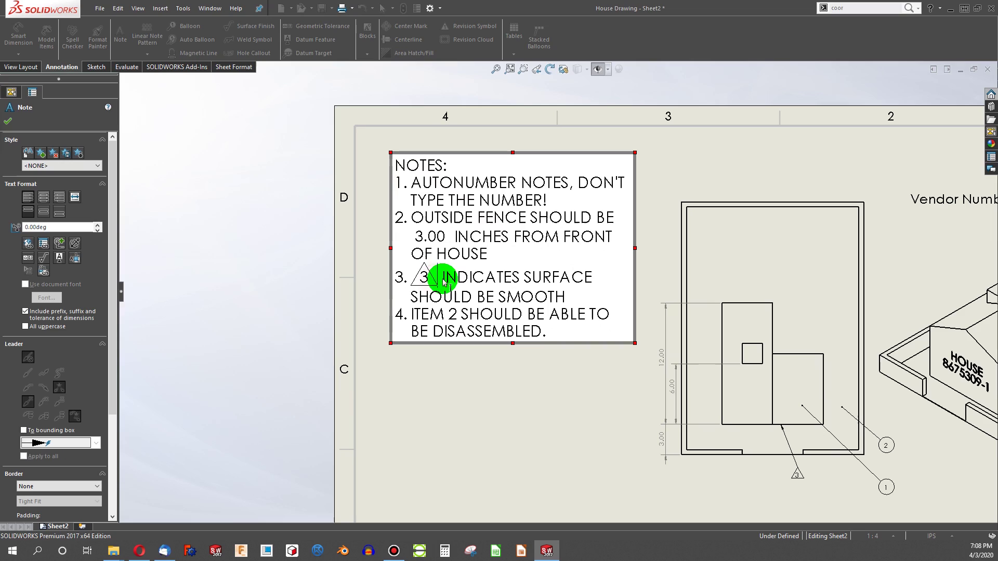
key("BackSpace")
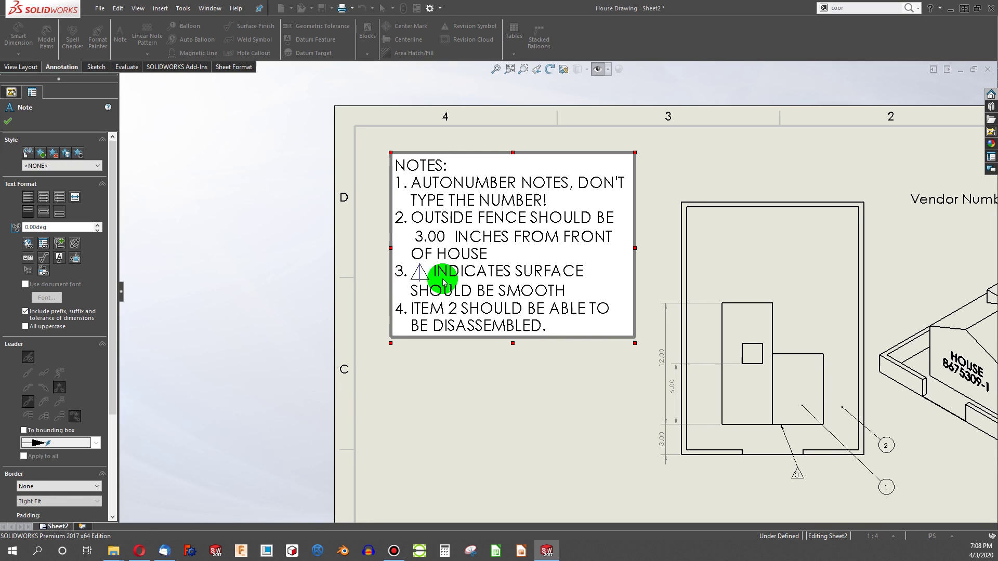
left_click(446, 392)
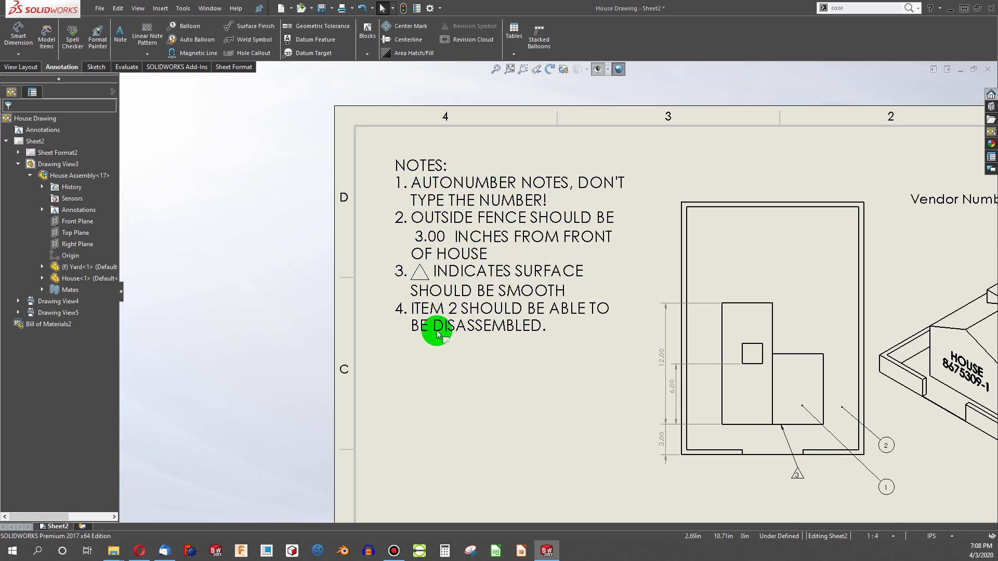
- Replace item 3's triangle symbol with 'I' and give item 3's number a Triangle border
left_click(418, 273)
double_click(419, 273)
left_click(487, 270)
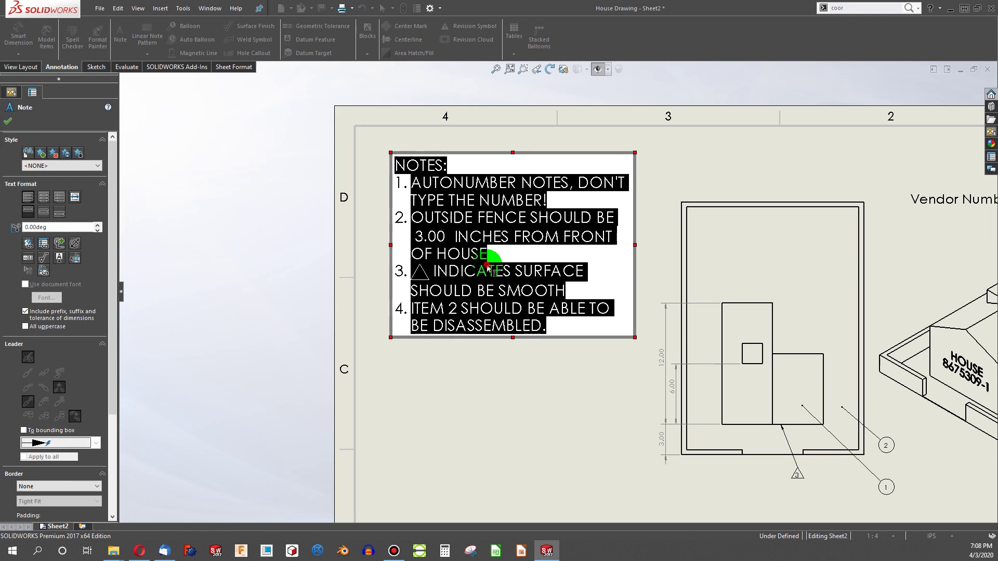
left_click_drag(427, 274, 374, 268)
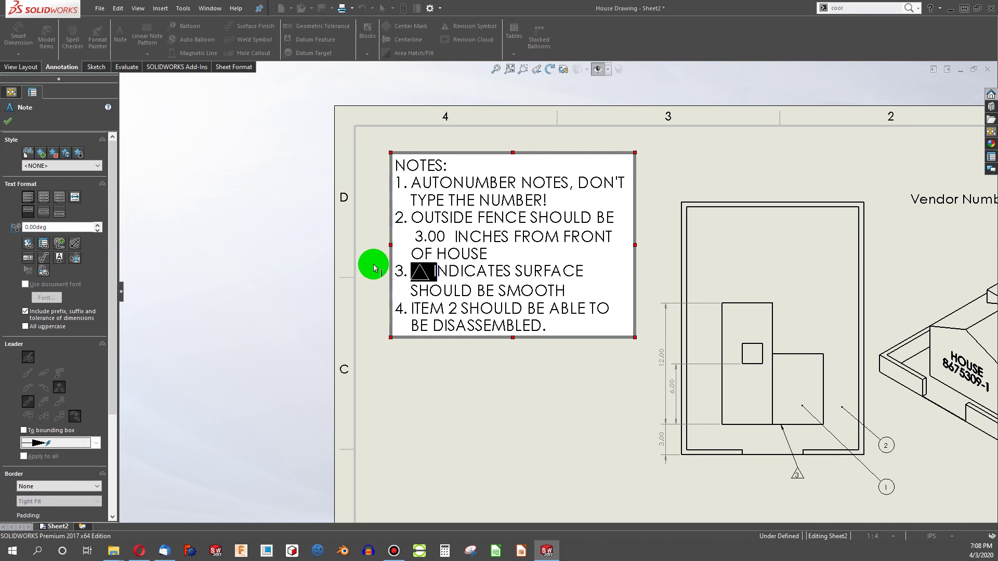
key("Delete")
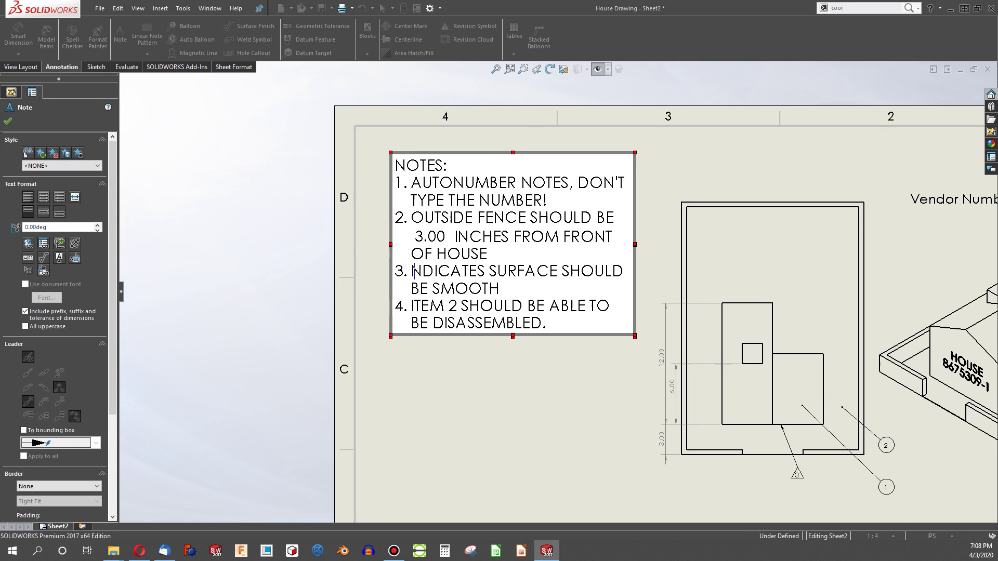
type("I")
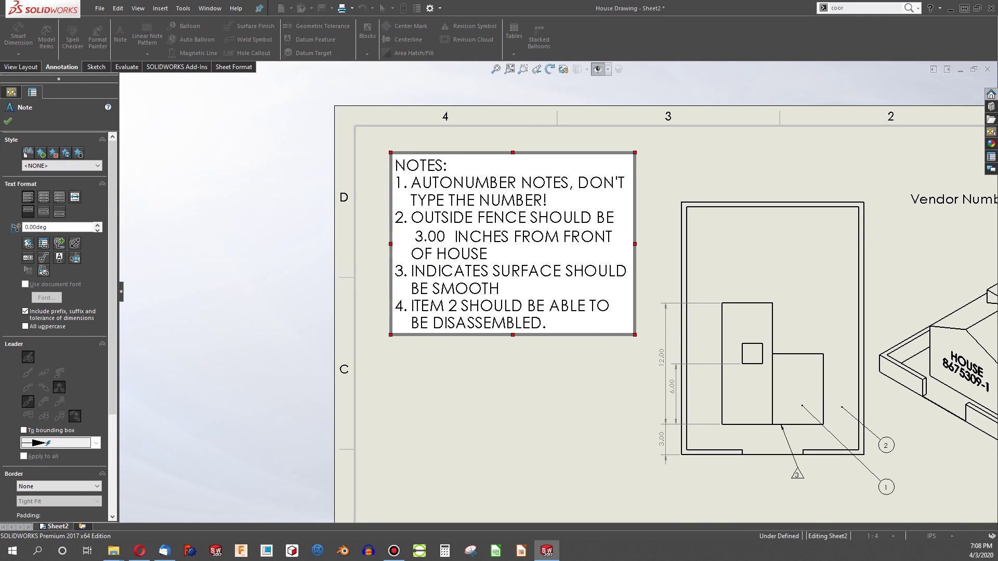
left_click_drag(403, 283, 403, 278)
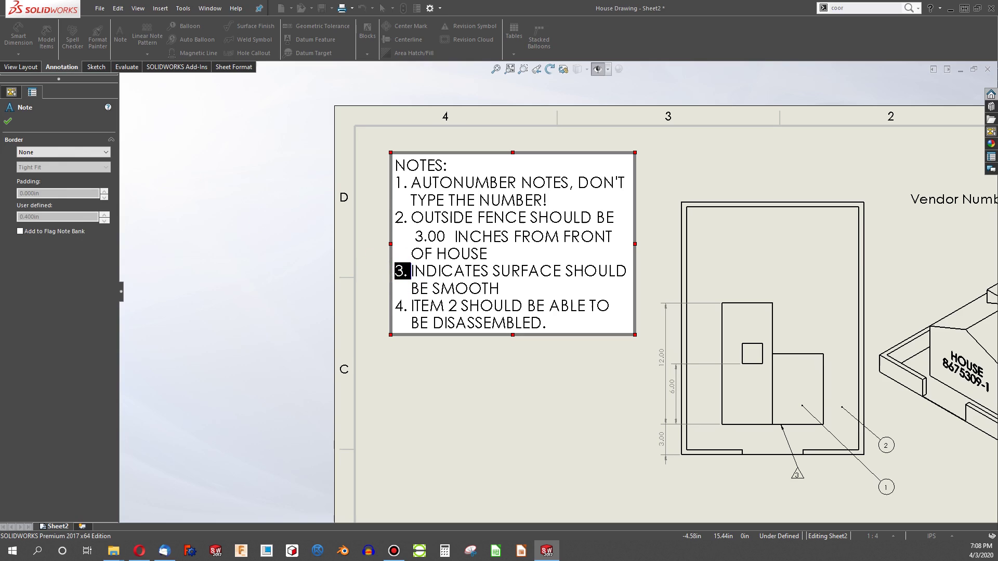
left_click(52, 151)
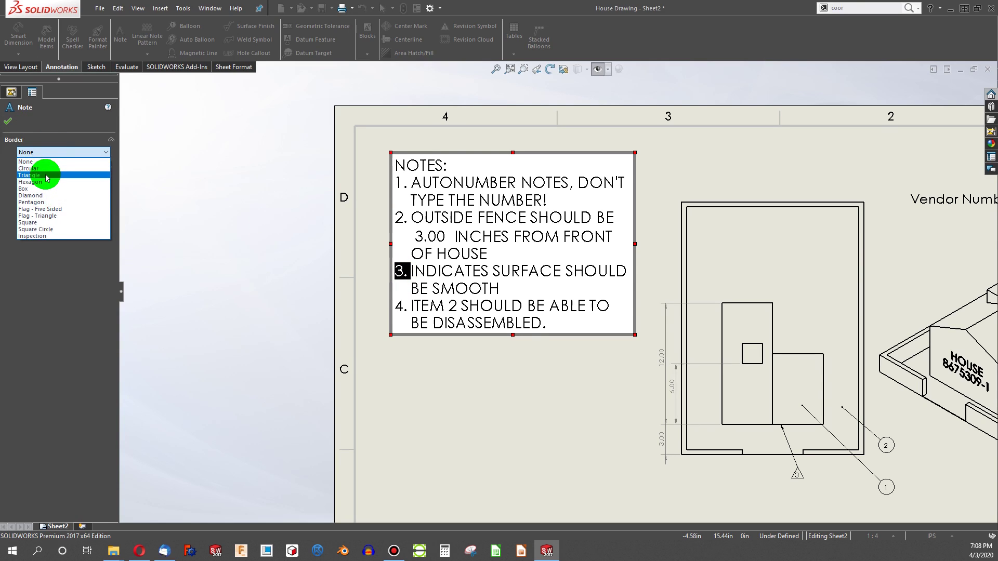
left_click(29, 175)
left_click(232, 300)
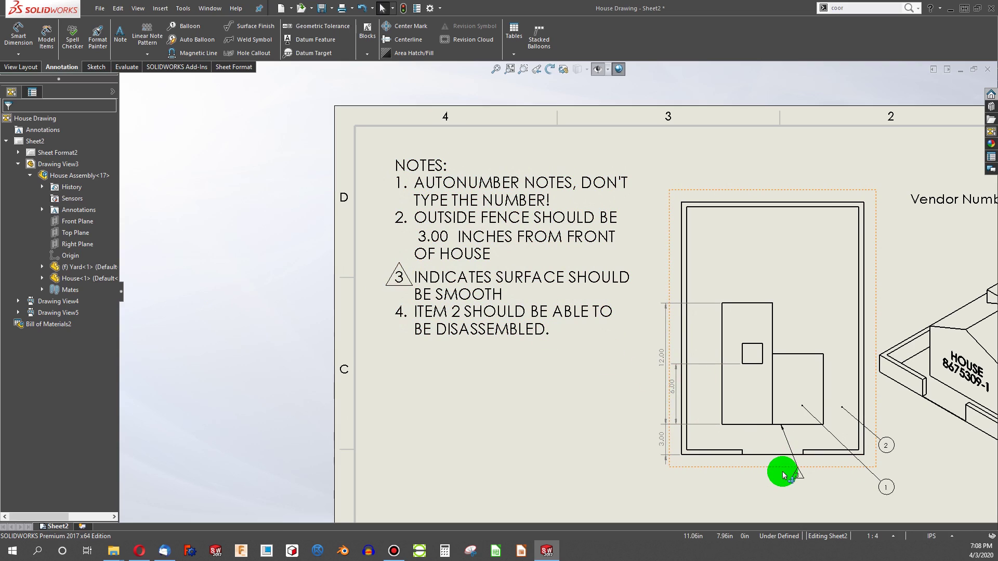
- Insert an empty item 3 after 'OF HOUSE', renumbering the smoothness item to 4
left_click(498, 253)
double_click(498, 253)
left_click(497, 253)
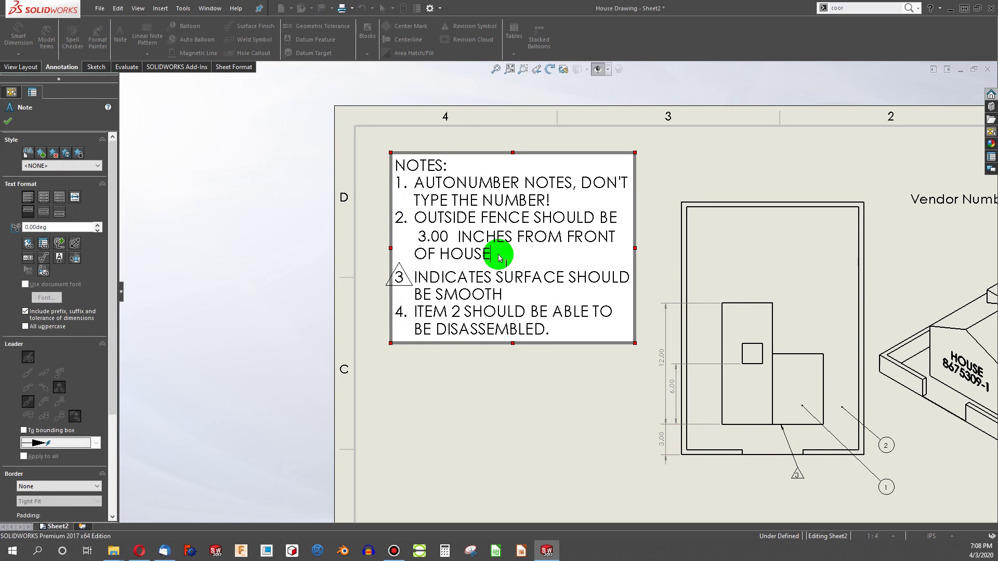
key("Return")
left_click(458, 398)
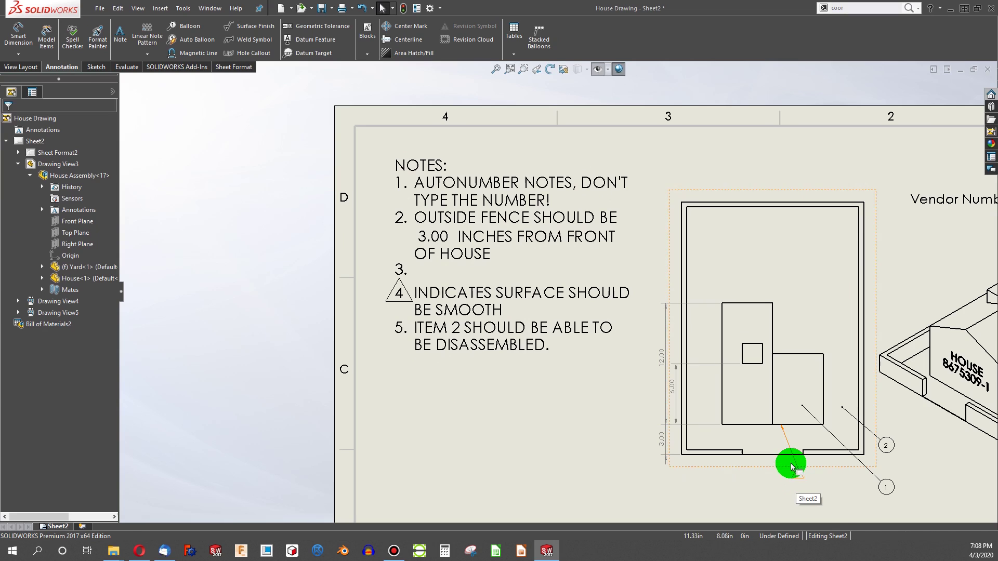
- Add a Triangle-bordered 3 note with a leader to the house's front edge on the front view
middle_click_drag(764, 446, 758, 408)
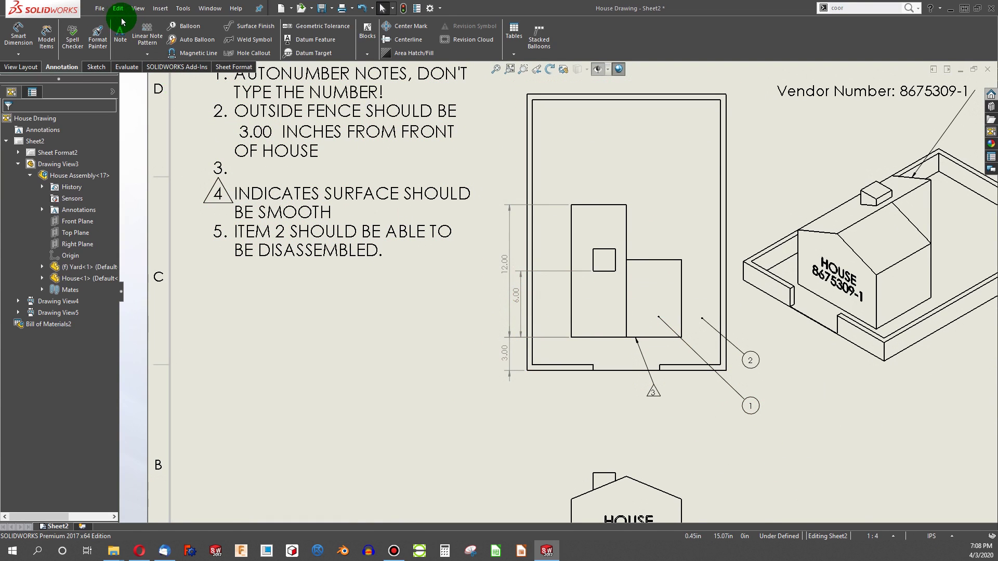
left_click(120, 34)
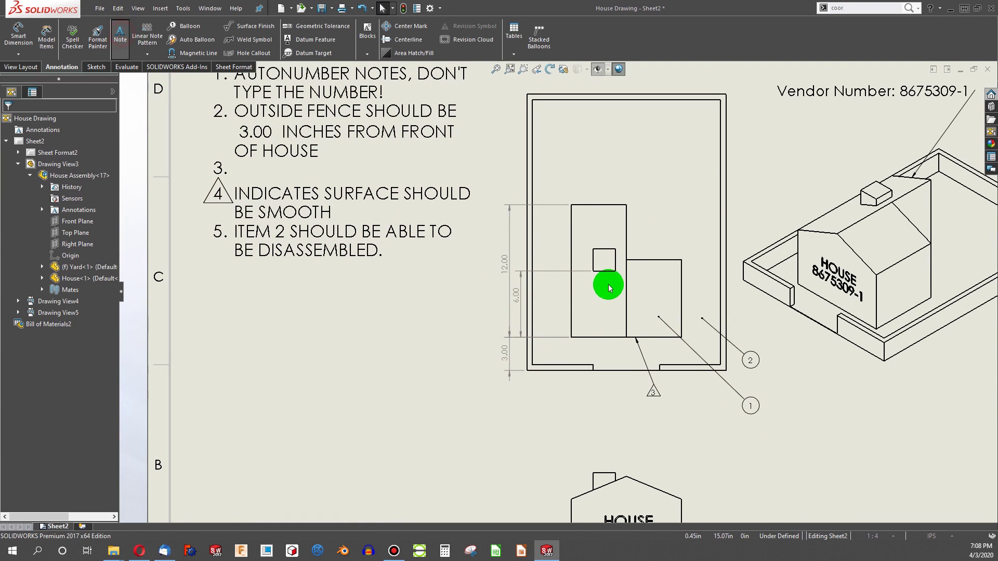
left_click(620, 339)
left_click(597, 396)
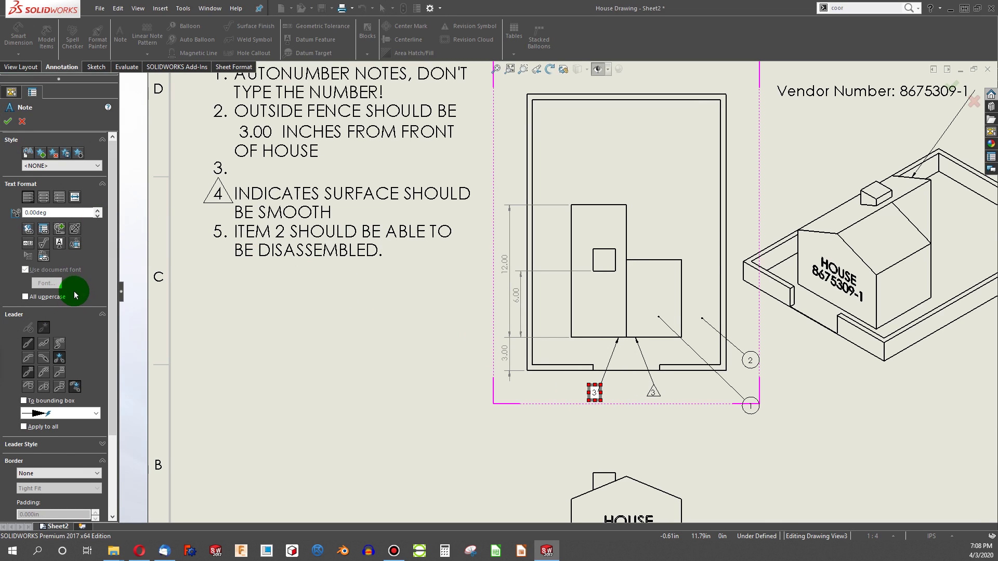
scroll(76, 297, "down", 3)
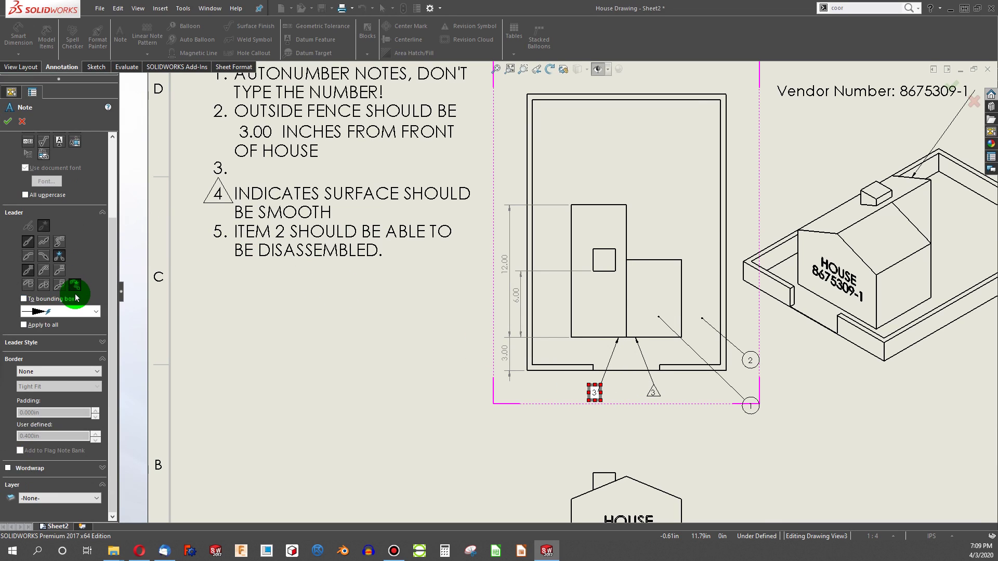
left_click(59, 371)
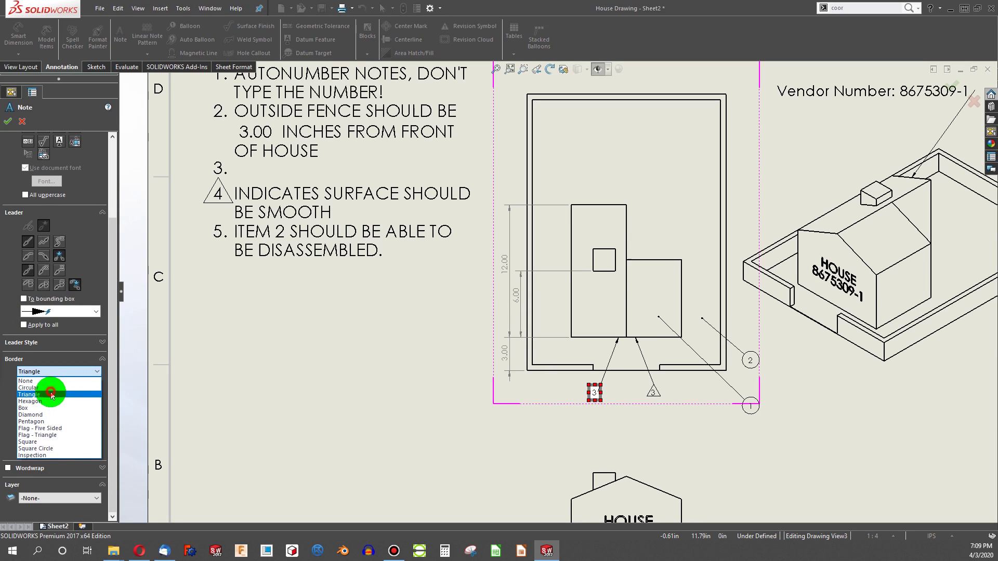
left_click(51, 395)
left_click(349, 478)
left_click(597, 393)
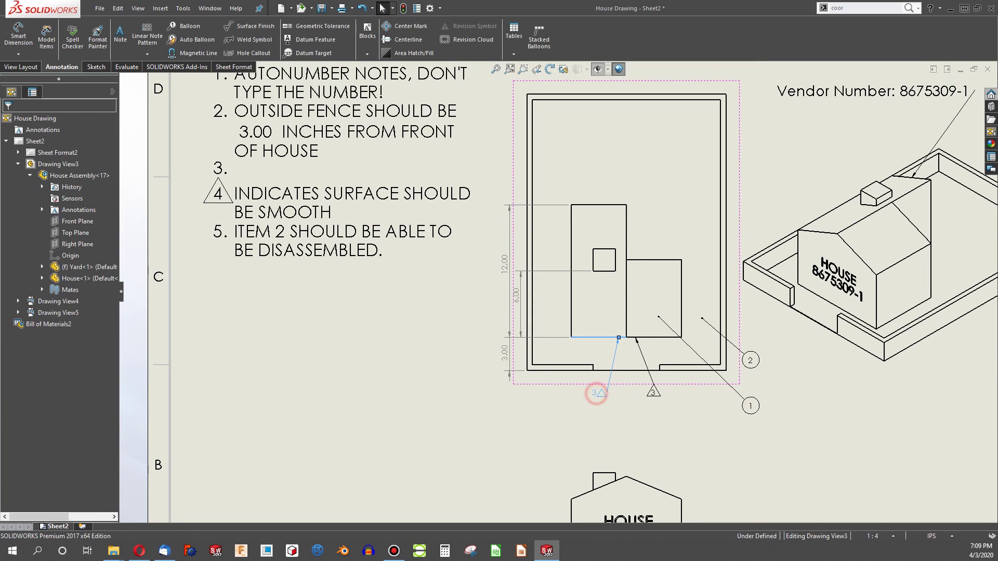
left_click_drag(596, 394, 615, 374)
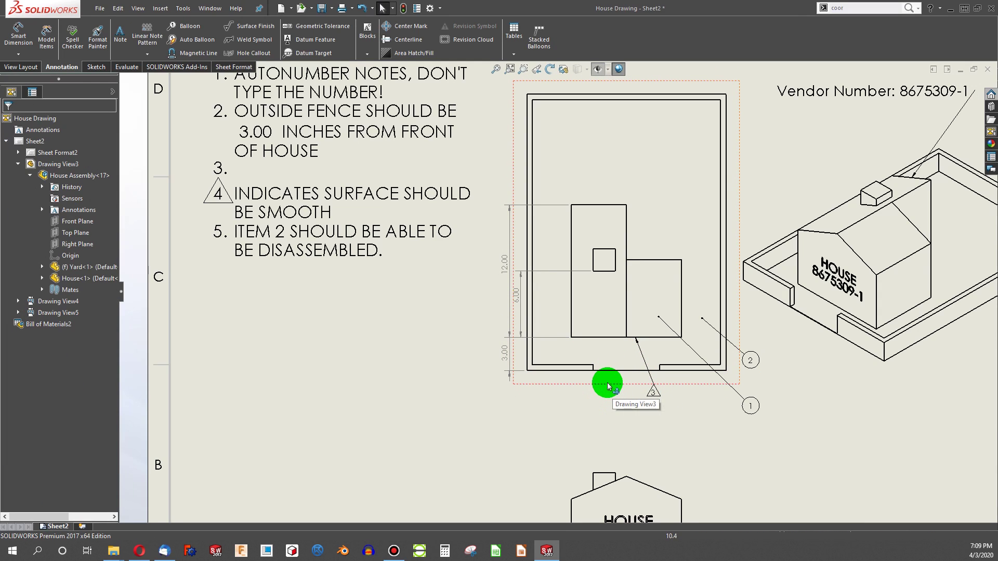
- Remove the empty third line from the NOTES block
left_click(223, 173)
double_click(223, 174)
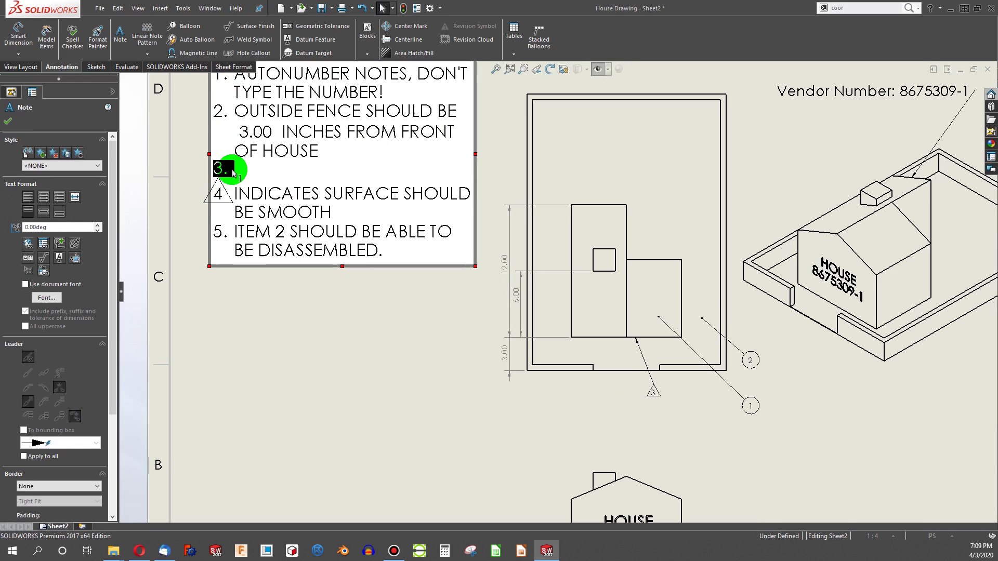
key("BackSpace")
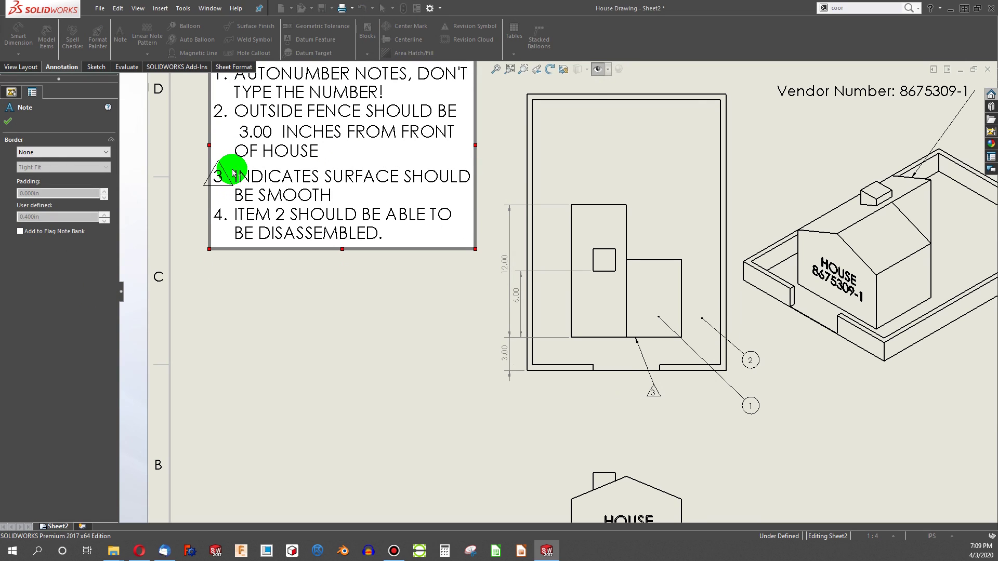
- Add the triangle-bordered note 3 to the Flag Note Bank
scroll(144, 174, "up", 3)
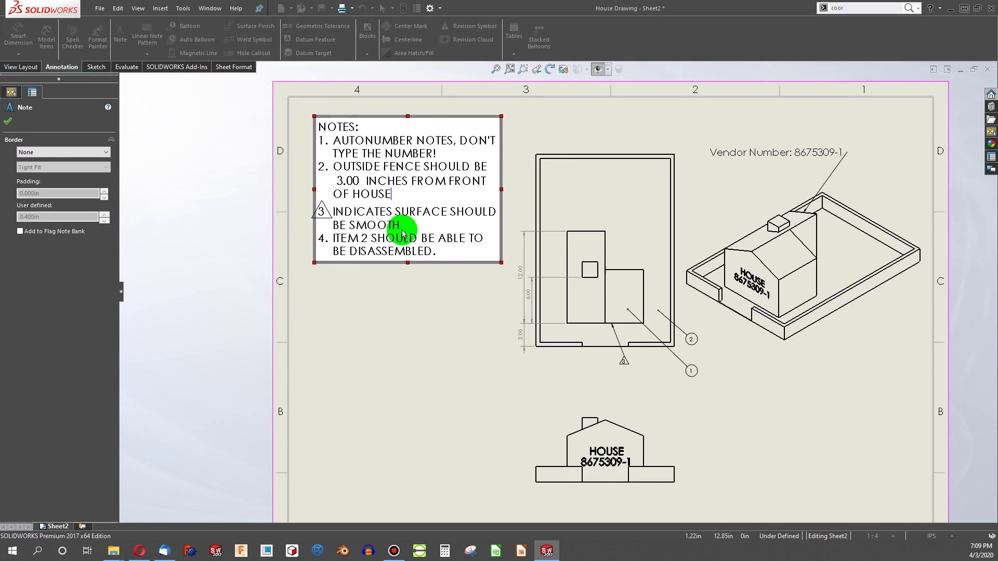
scroll(403, 232, "down", 2)
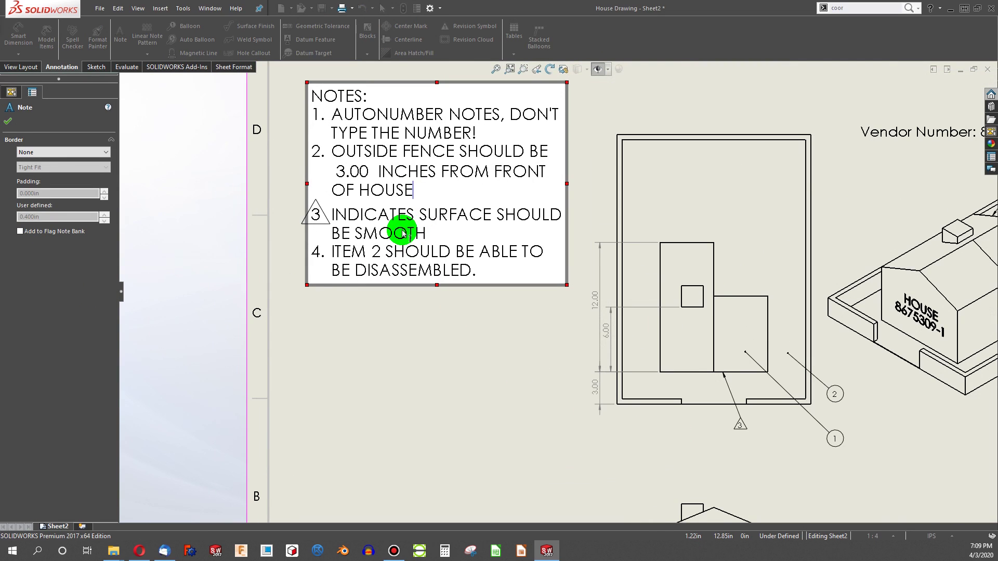
left_click(318, 220)
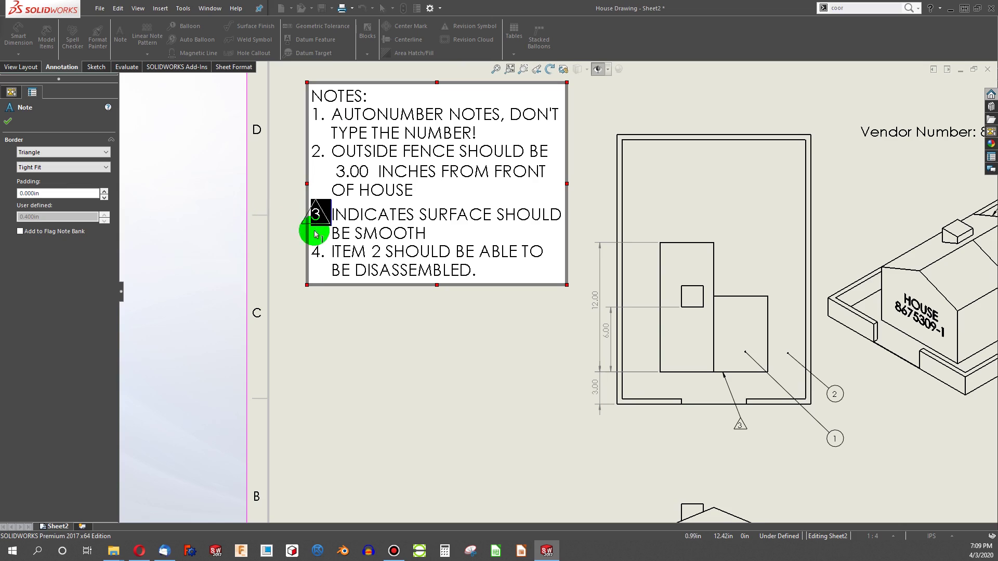
left_click(20, 231)
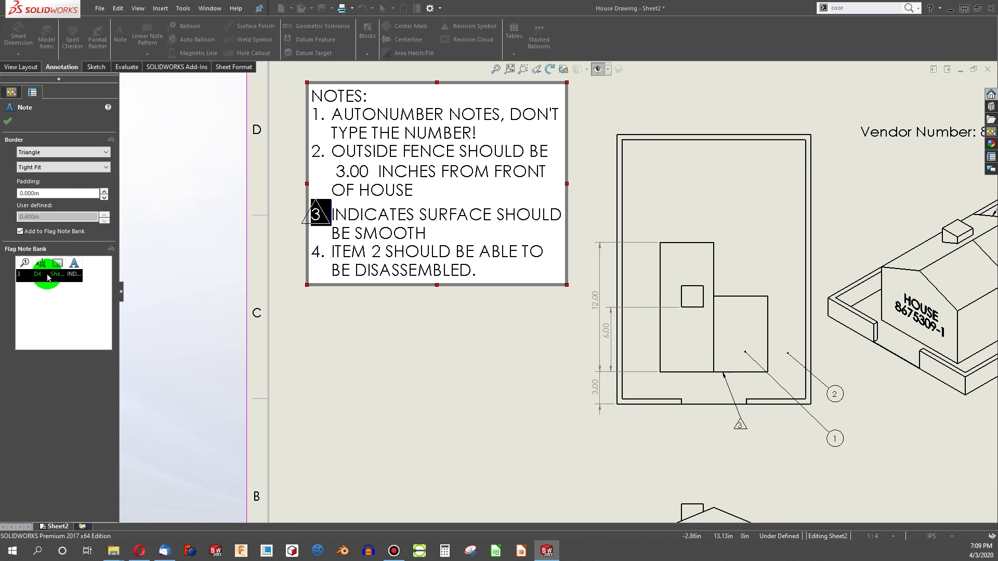
double_click(86, 260)
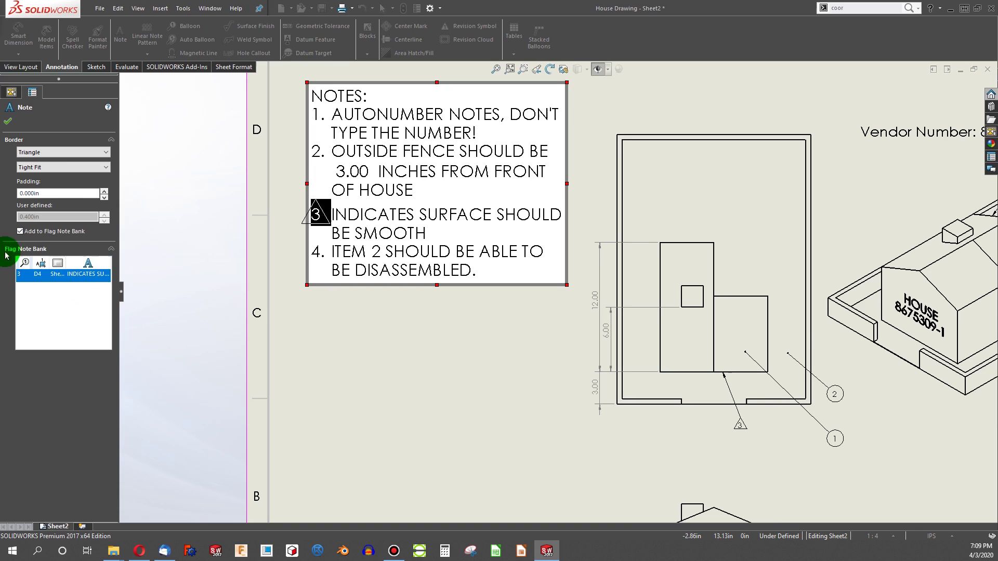
left_click(375, 361)
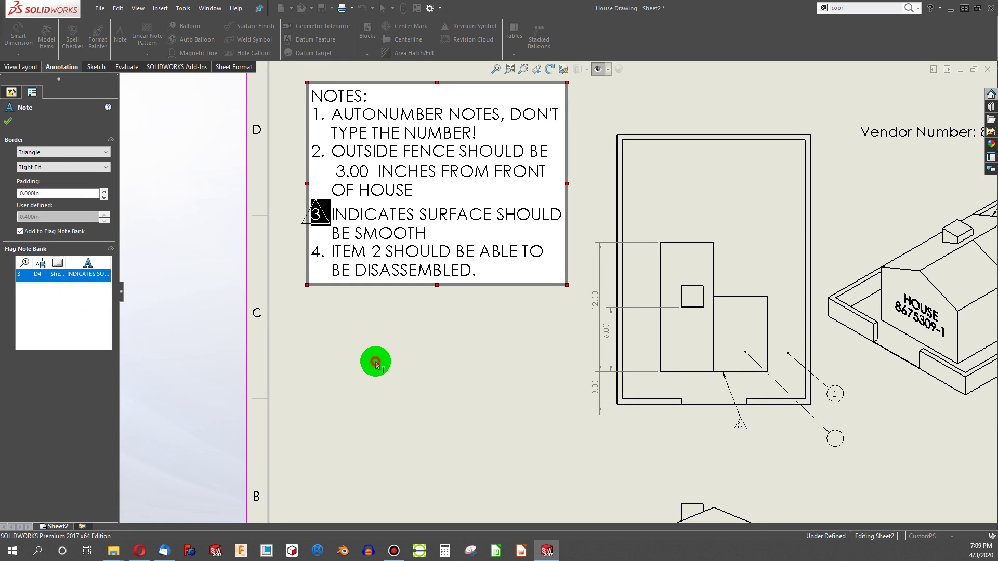
- Delete the old flag 3 balloon and place a new balloon on the house's lower edge
left_click(735, 427)
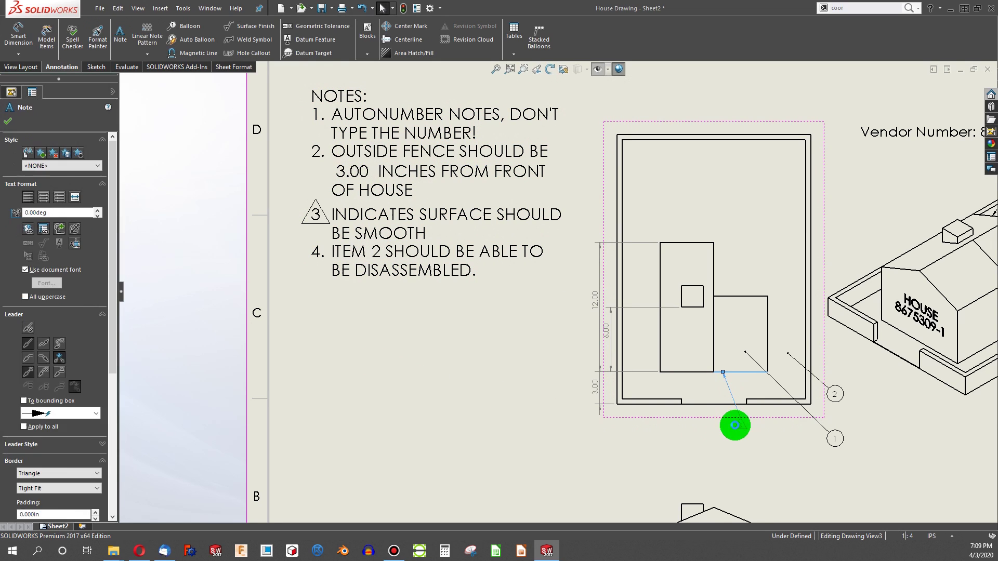
key("Delete")
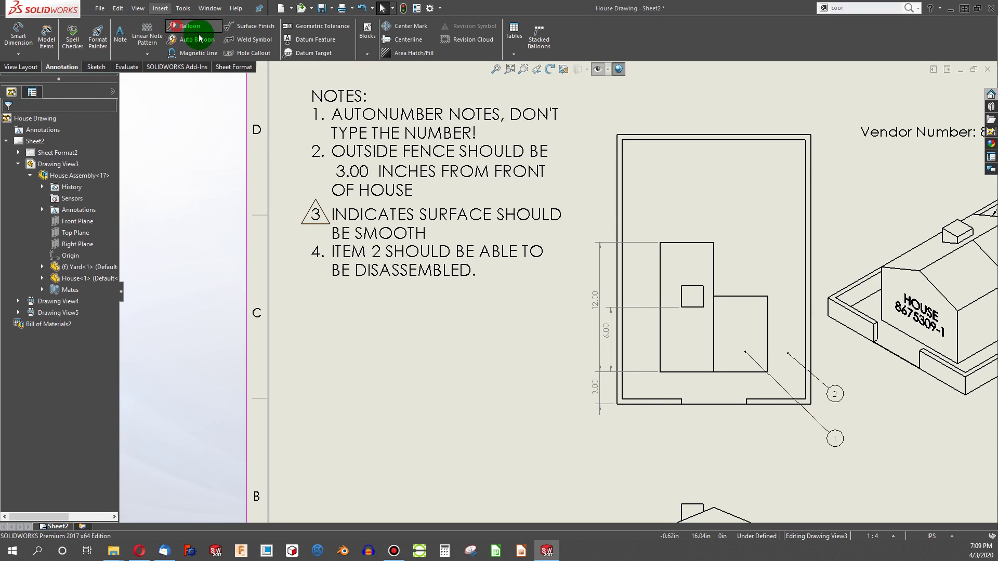
left_click(186, 26)
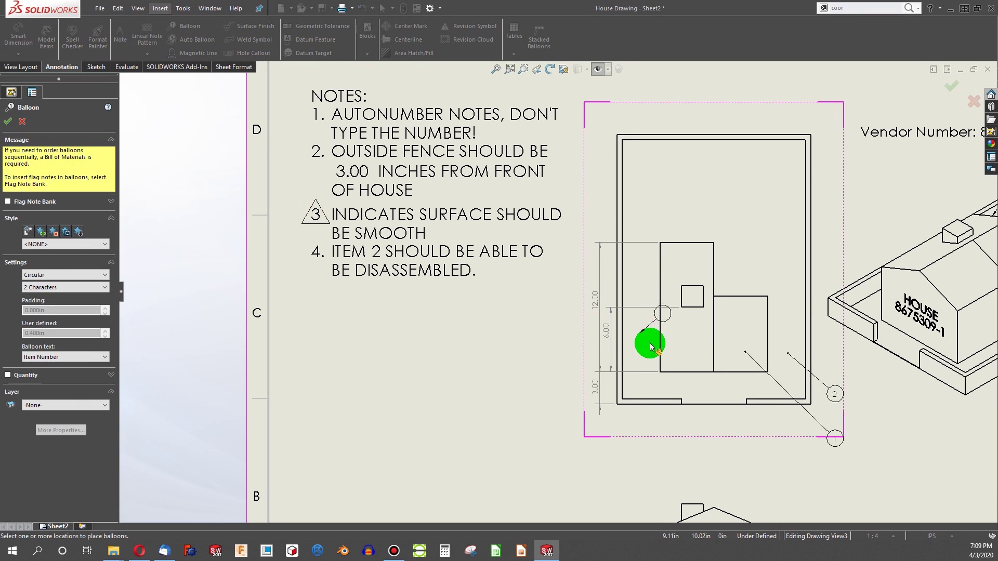
left_click(728, 428)
key("Escape")
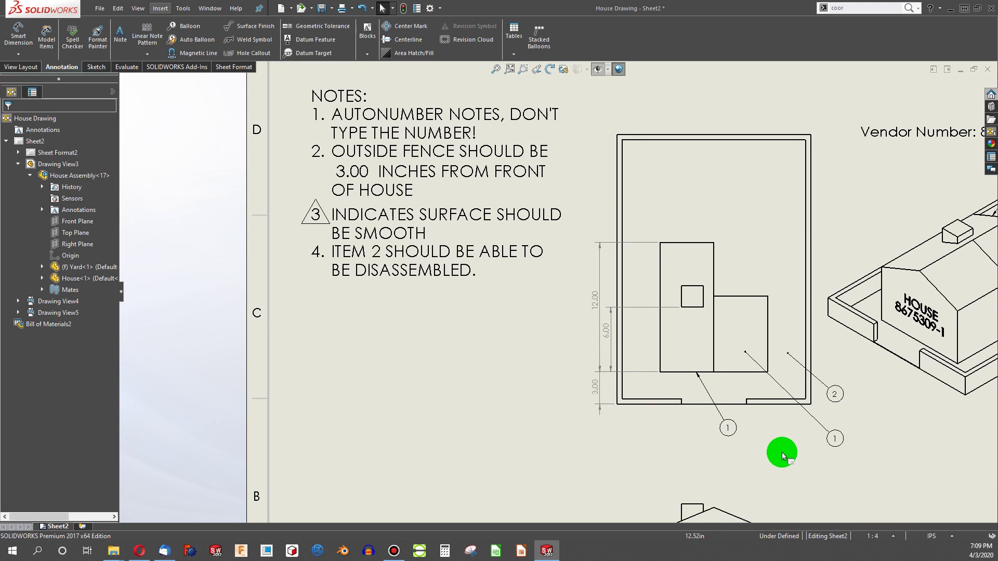
left_click(726, 427)
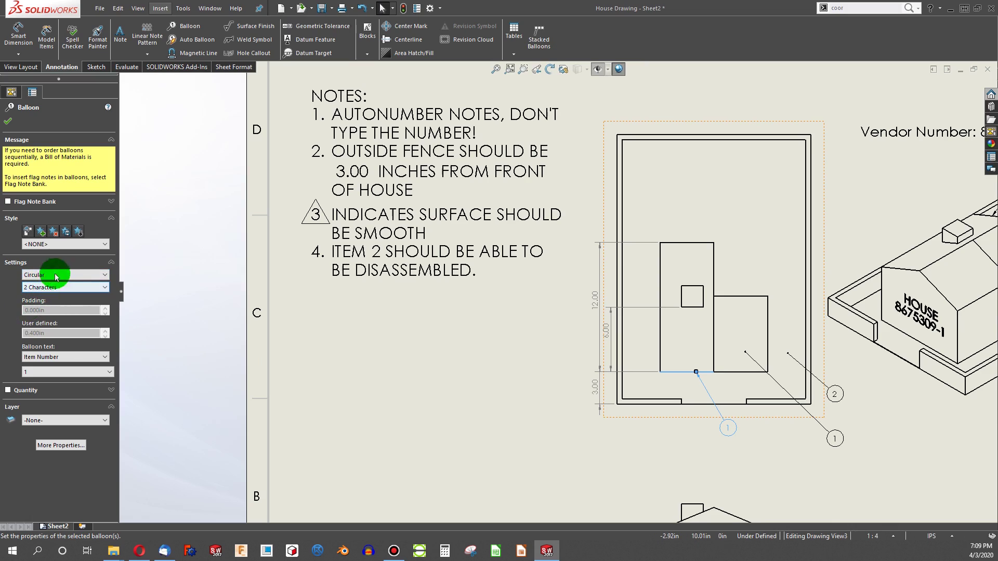
- Link the new balloon to flag note 3 from the Flag Note Bank and confirm
left_click(8, 202)
left_click(37, 228)
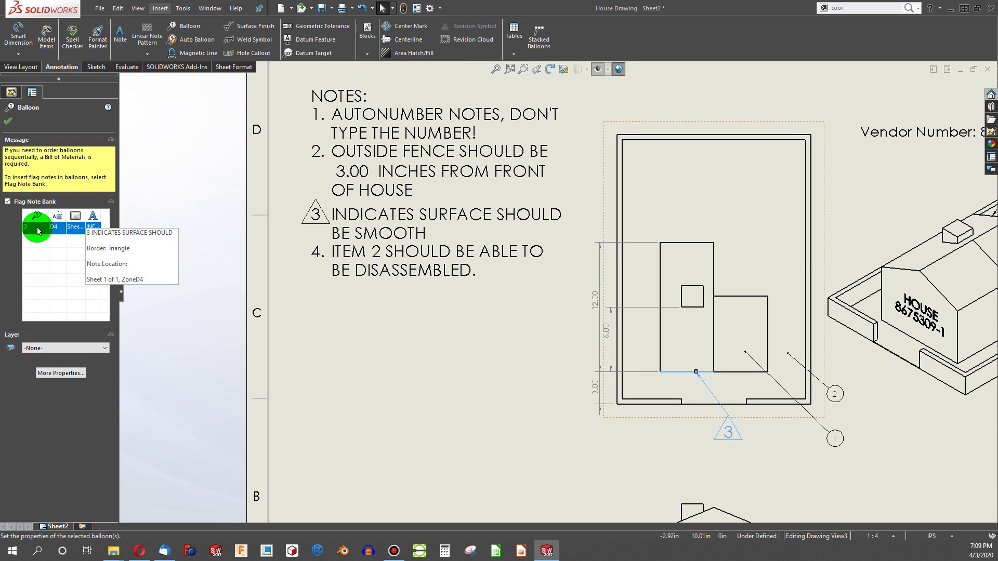
left_click(726, 440)
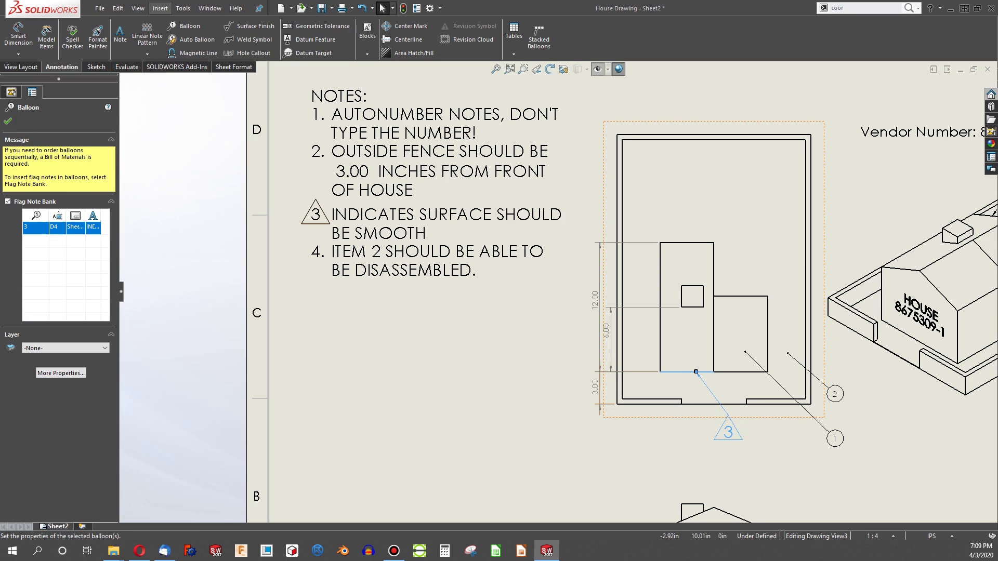
left_click(15, 131)
mouse_move(727, 431)
left_mouse_down()
mouse_move(685, 432)
mouse_move(727, 431)
left_mouse_up()
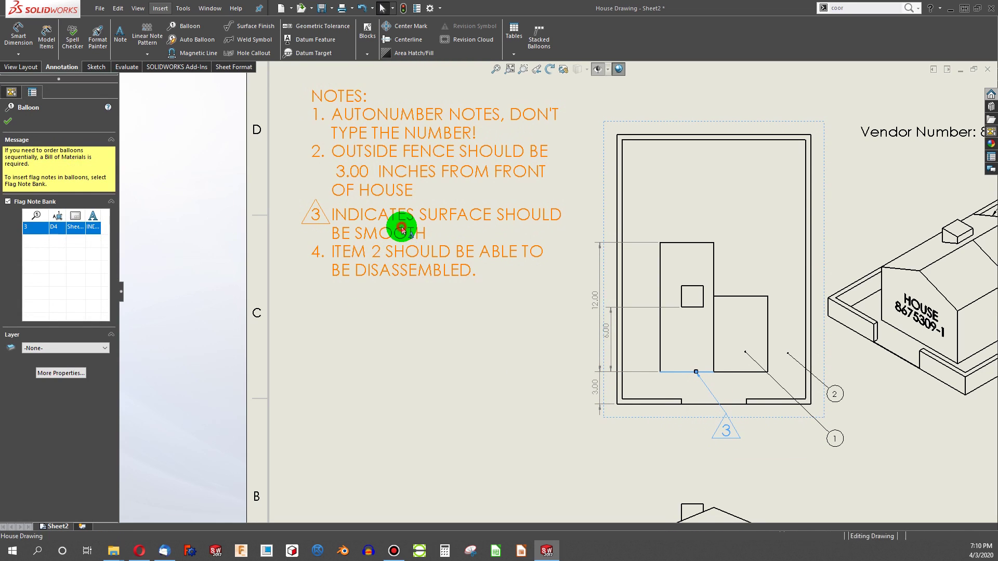
double_click(418, 191)
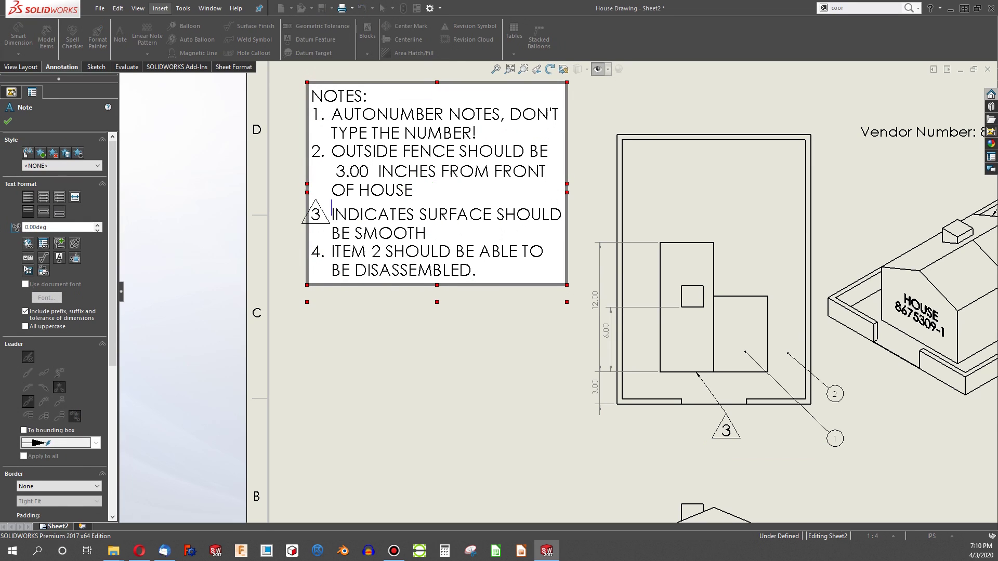
key("Return")
type("NEW NOTE")
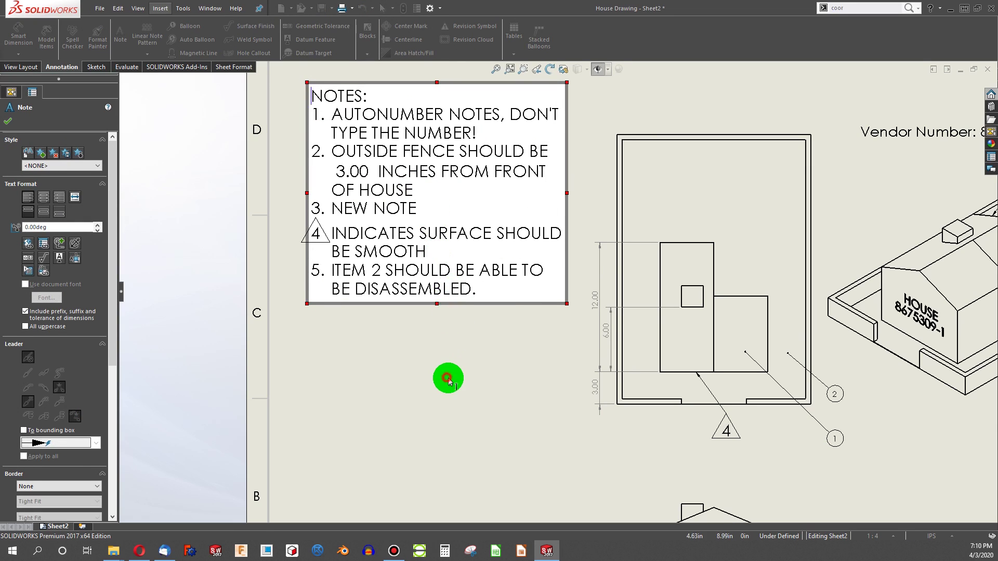
left_click(445, 375)
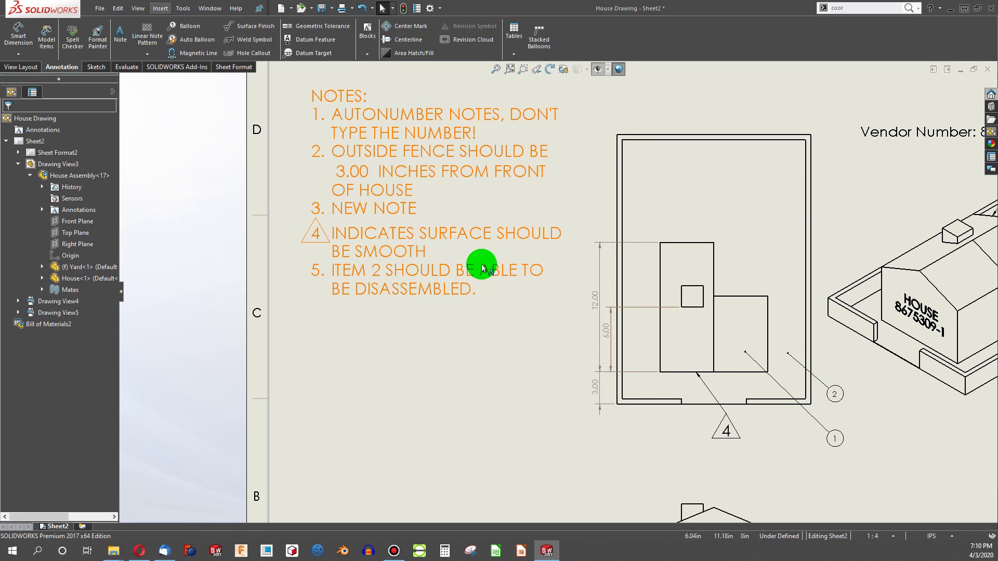
left_click(378, 206)
double_click(419, 206)
left_click(433, 213)
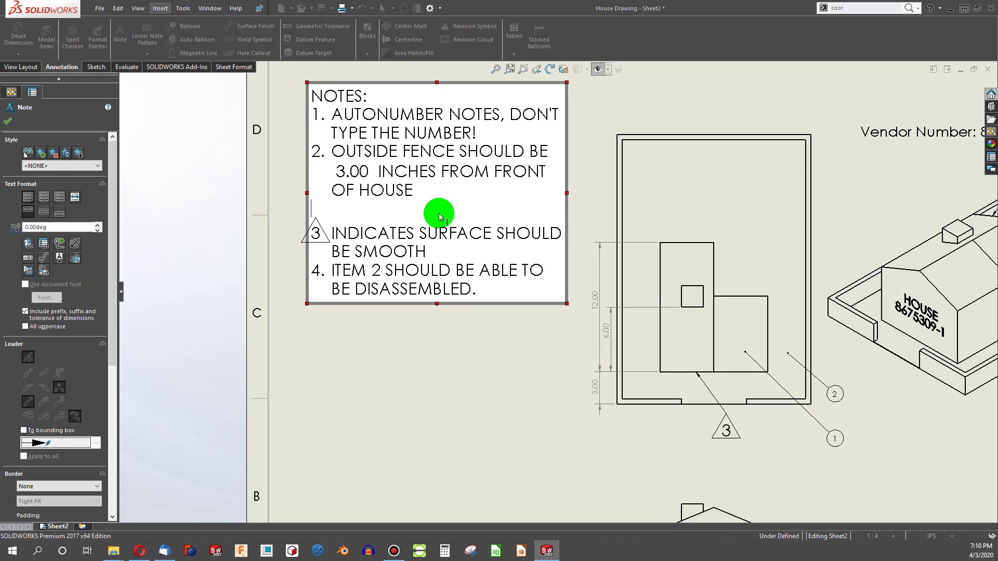
key("BackSpace")
left_click(441, 402)
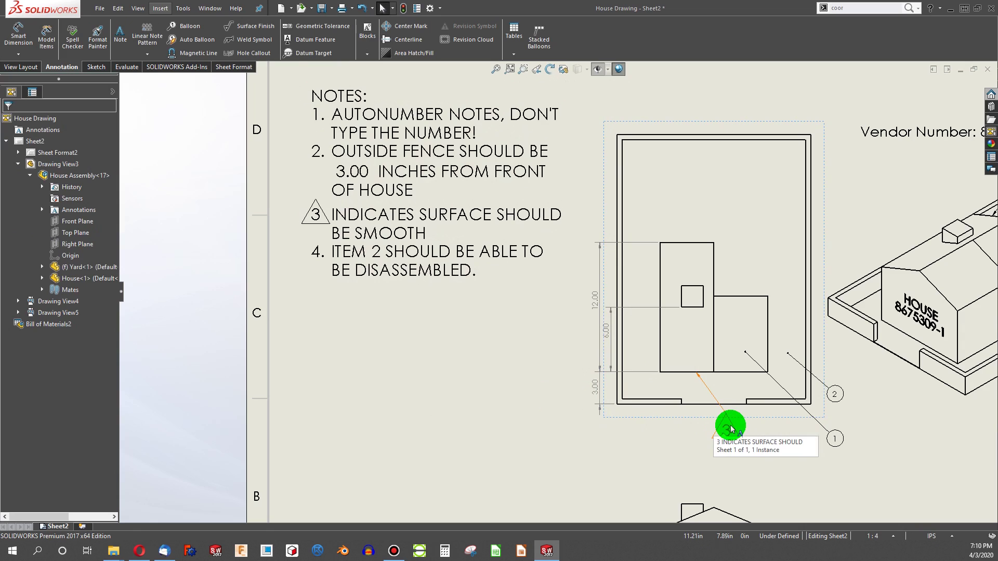
- Move flag balloon 3 lower beneath the house plan
mouse_move(726, 428)
left_mouse_down()
mouse_move(719, 450)
mouse_move(742, 439)
left_mouse_up()
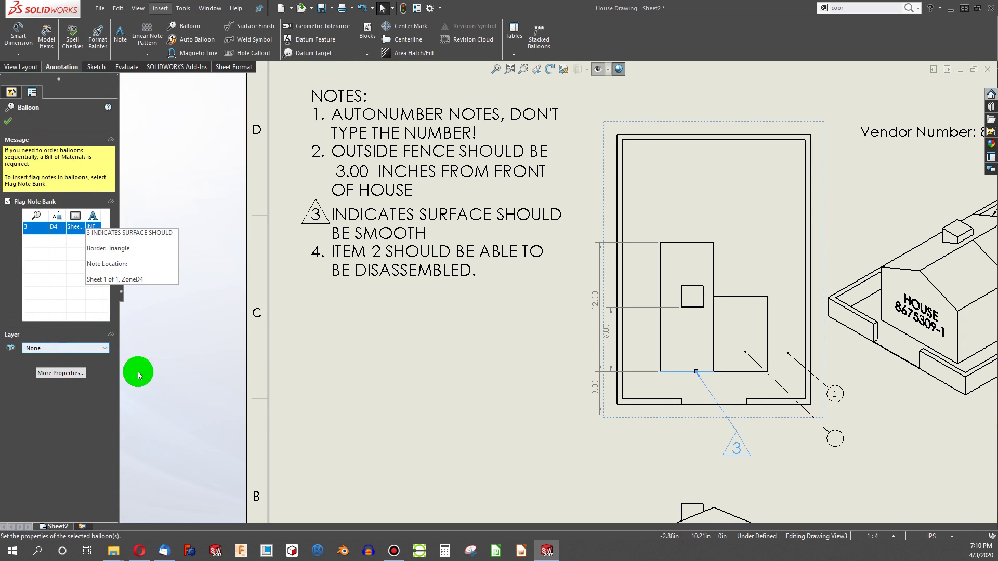
scroll(709, 411, "down", 2)
scroll(714, 401, "down", 4)
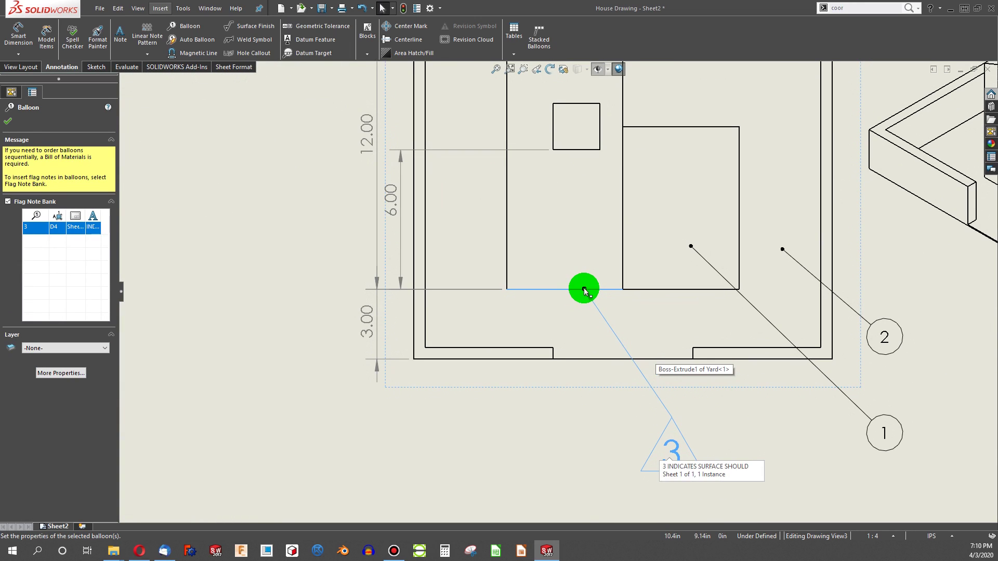
left_click(159, 174)
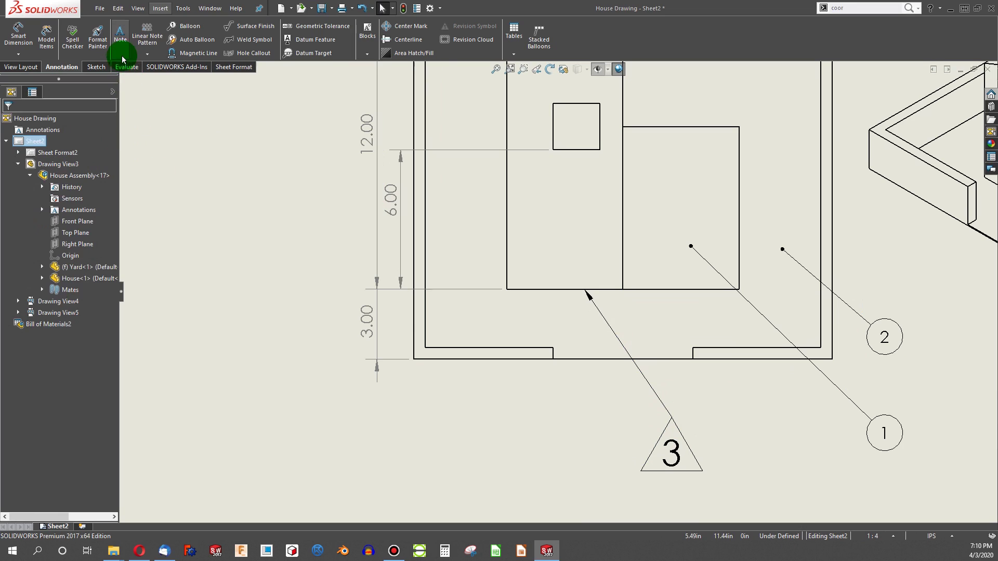
- Add an extra flag 3 balloon on the bottom wall edge, then delete it
left_click(186, 26)
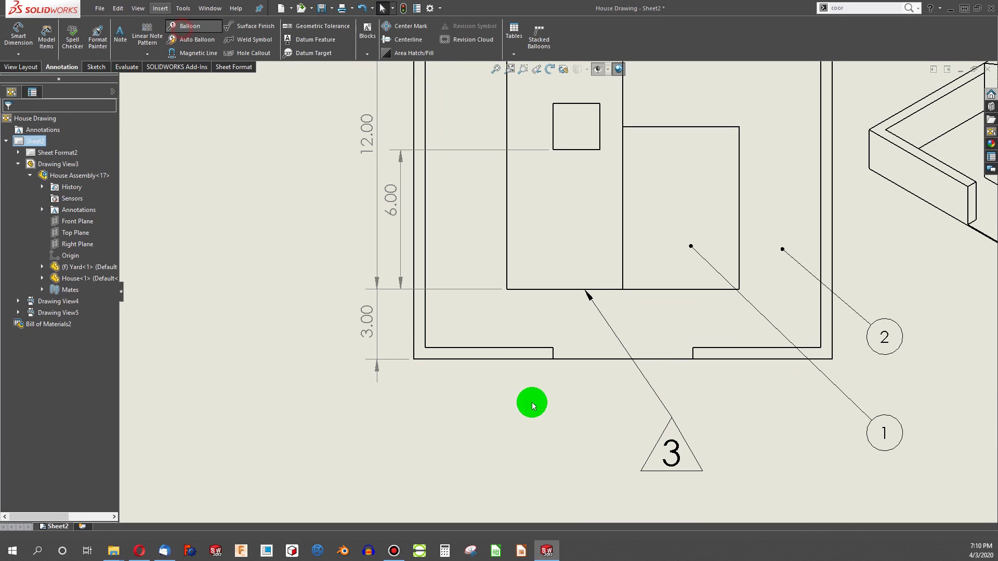
left_click(513, 358)
left_click(576, 440)
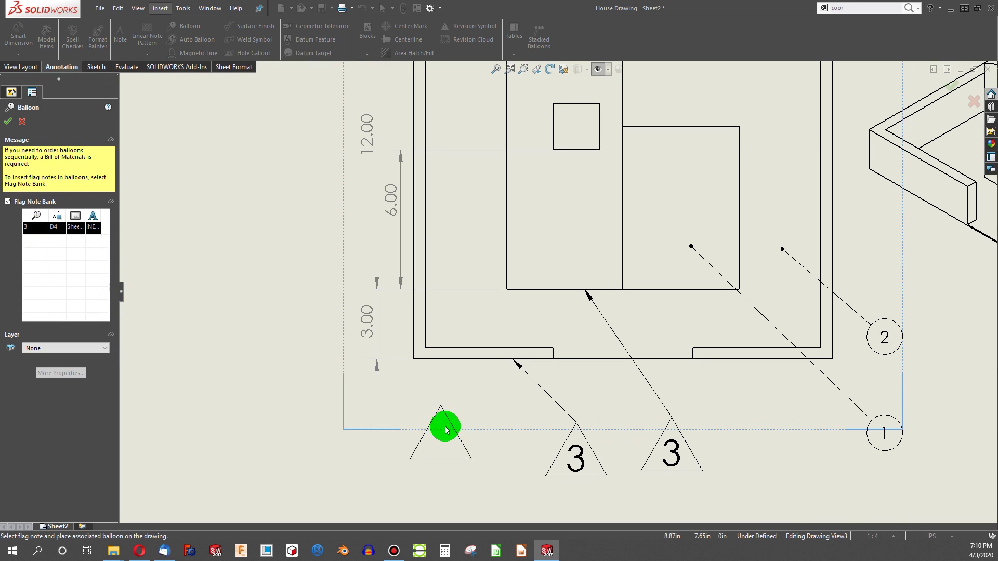
key("Escape")
left_click_drag(574, 460, 541, 462)
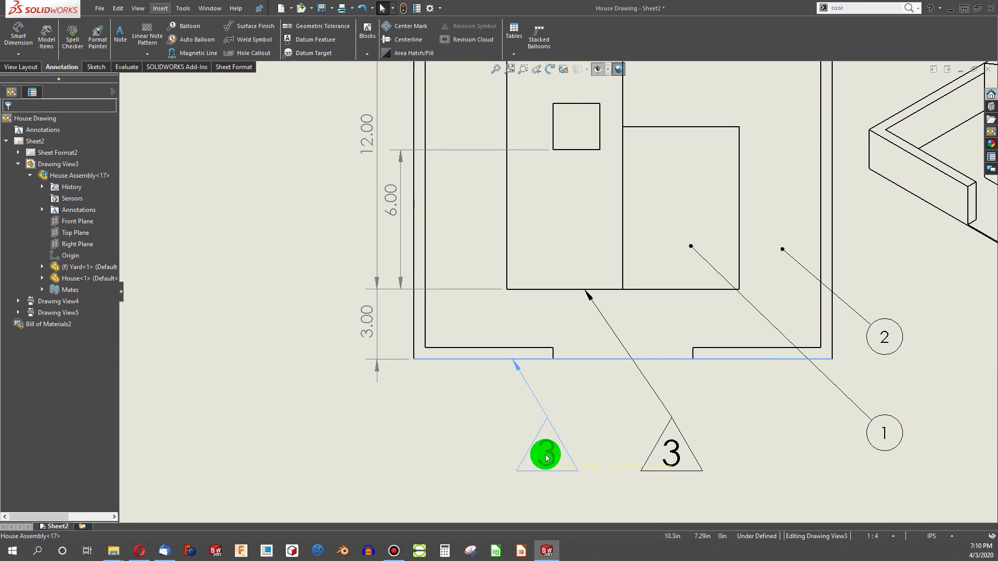
key("Delete")
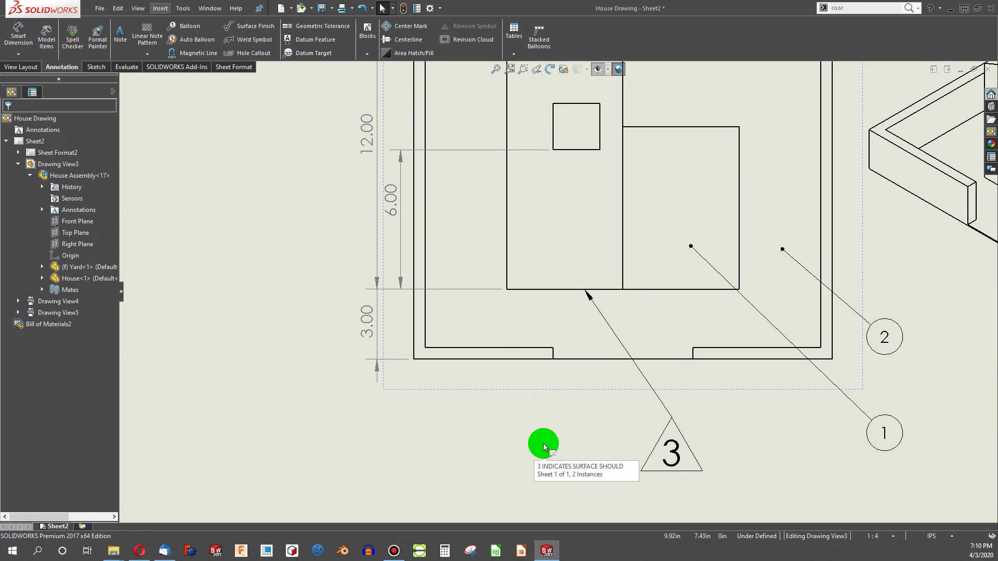
- Drag a second leader from flag balloon 3 to the lower yard wall edge
left_click(586, 291)
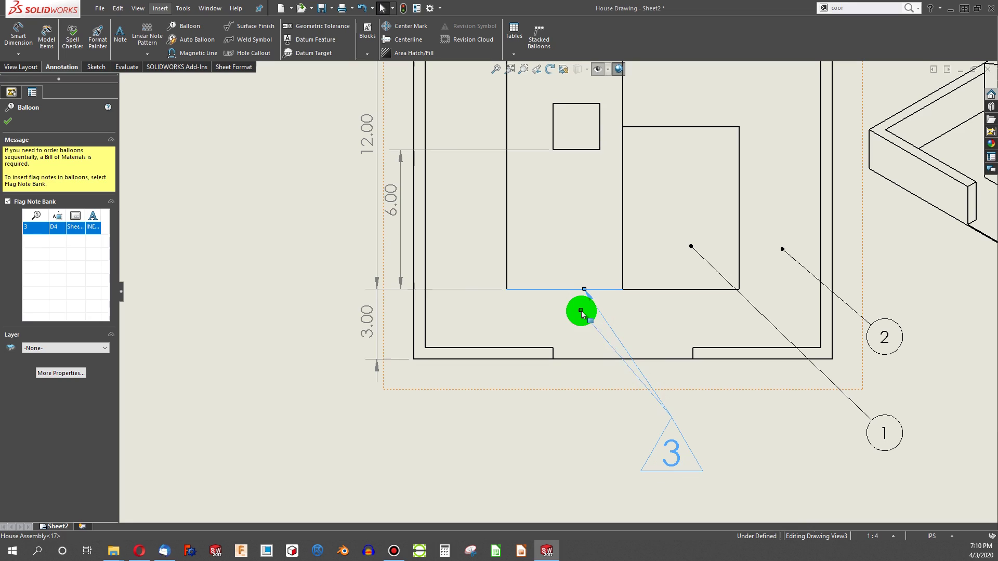
left_click_drag(576, 323, 697, 370)
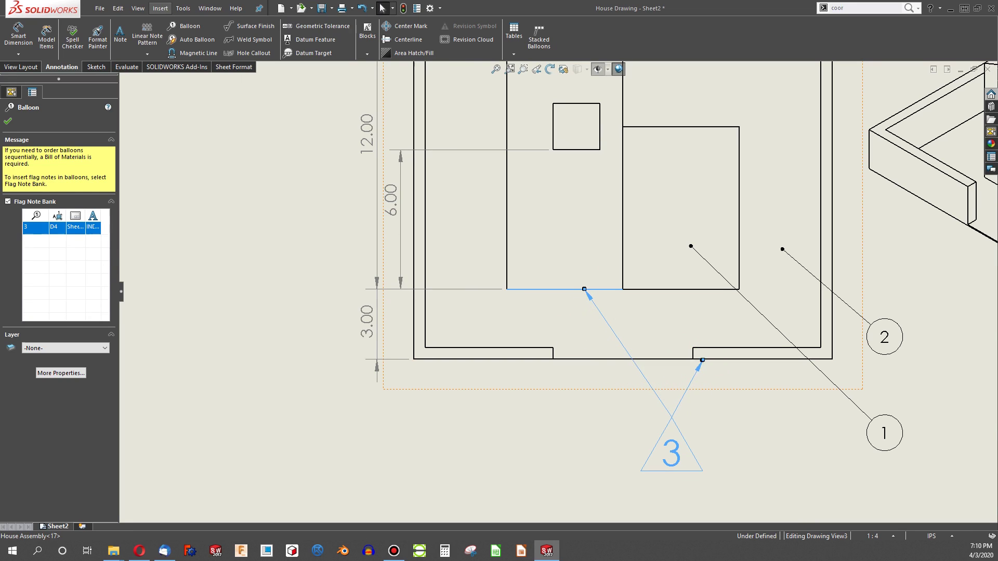
left_click(723, 439)
scroll(695, 428, "up", 3)
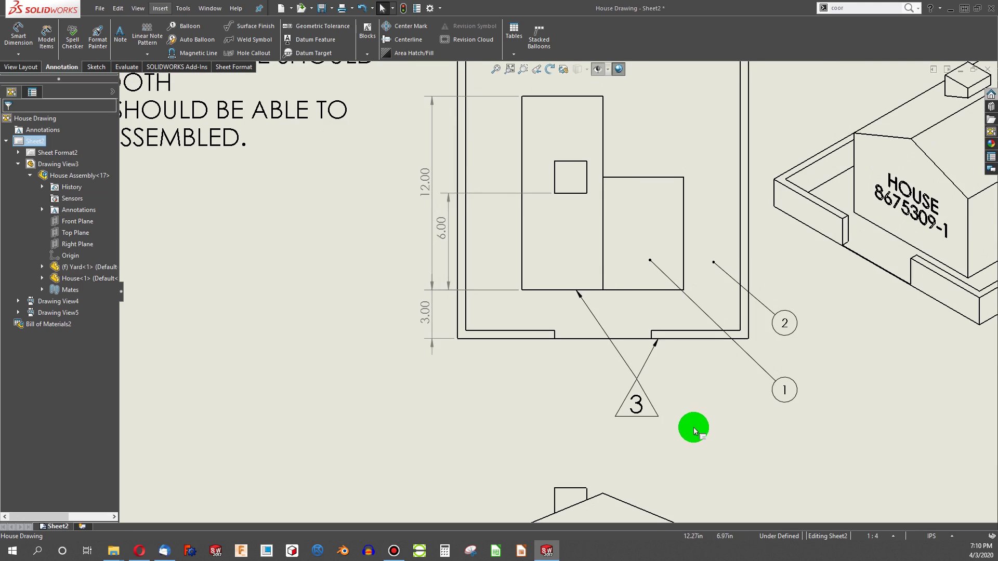
scroll(607, 345, "down", 3)
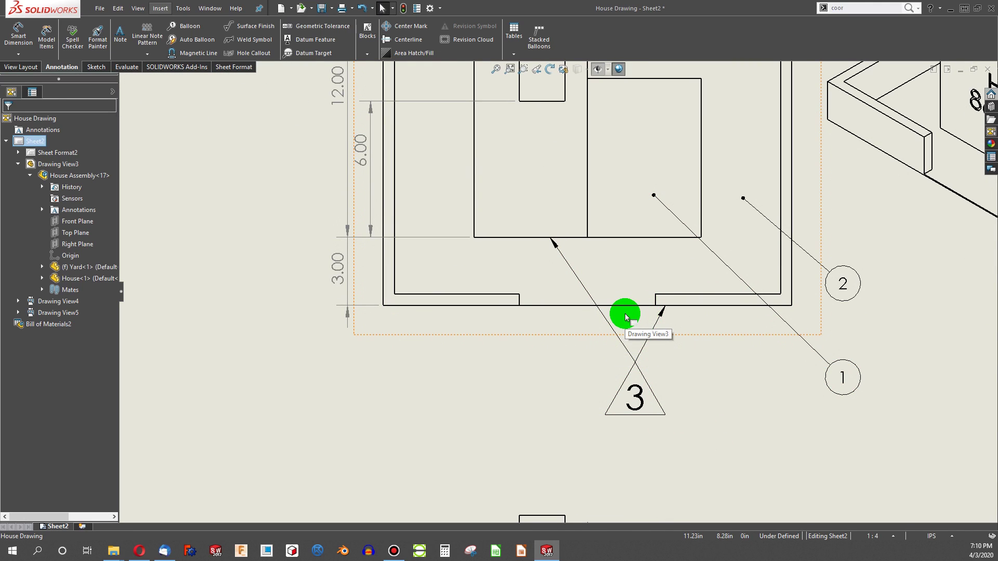
- Add a jog point to flag balloon 3's leader and bend it up and right
left_click(589, 299)
right_click(591, 301)
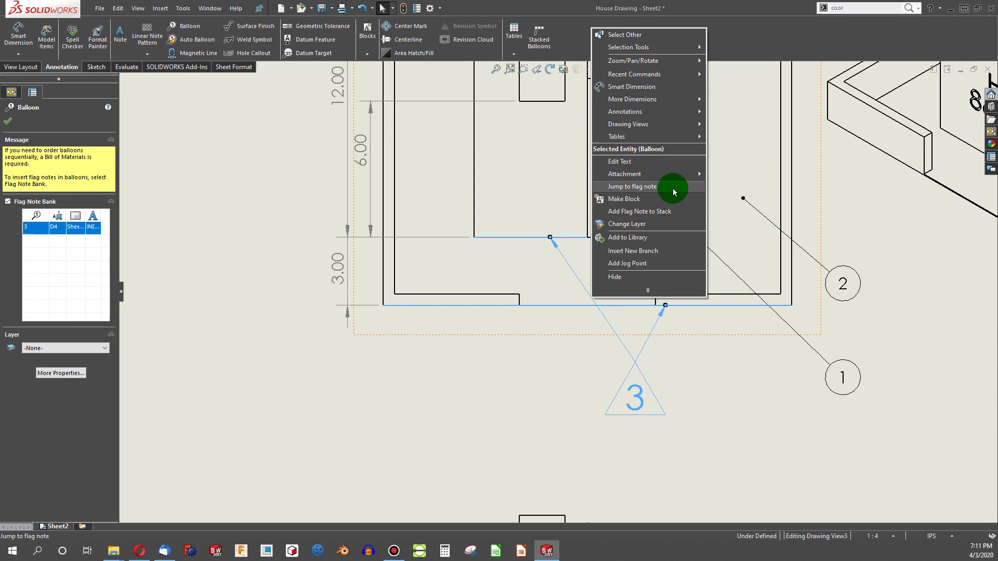
left_click(629, 263)
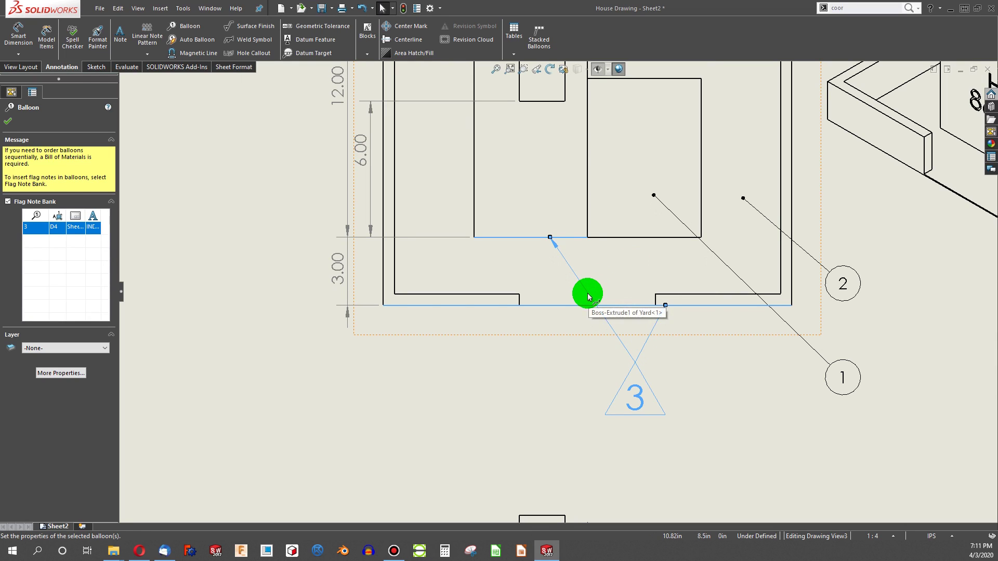
left_click(590, 298)
left_click_drag(591, 299, 631, 272)
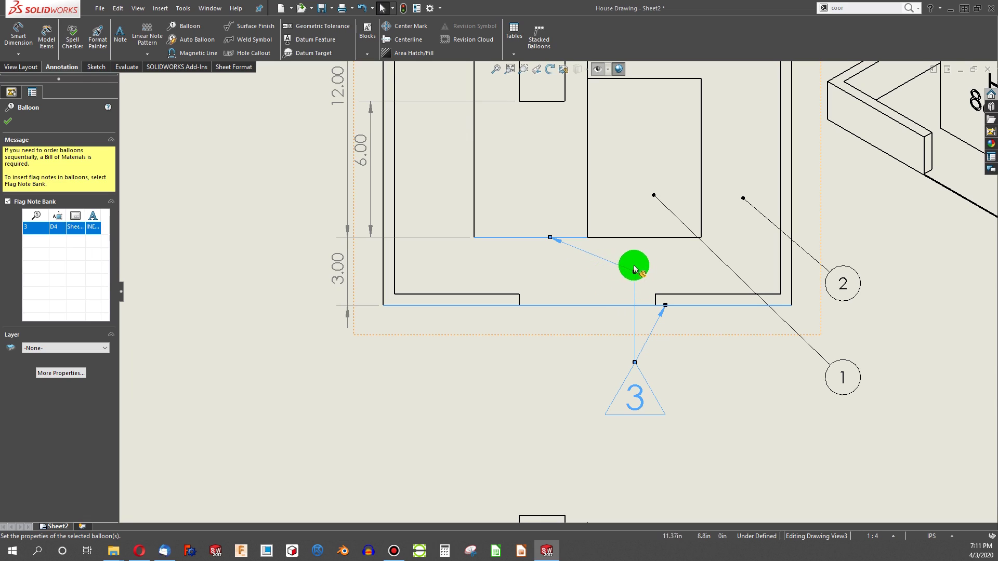
left_click(538, 357)
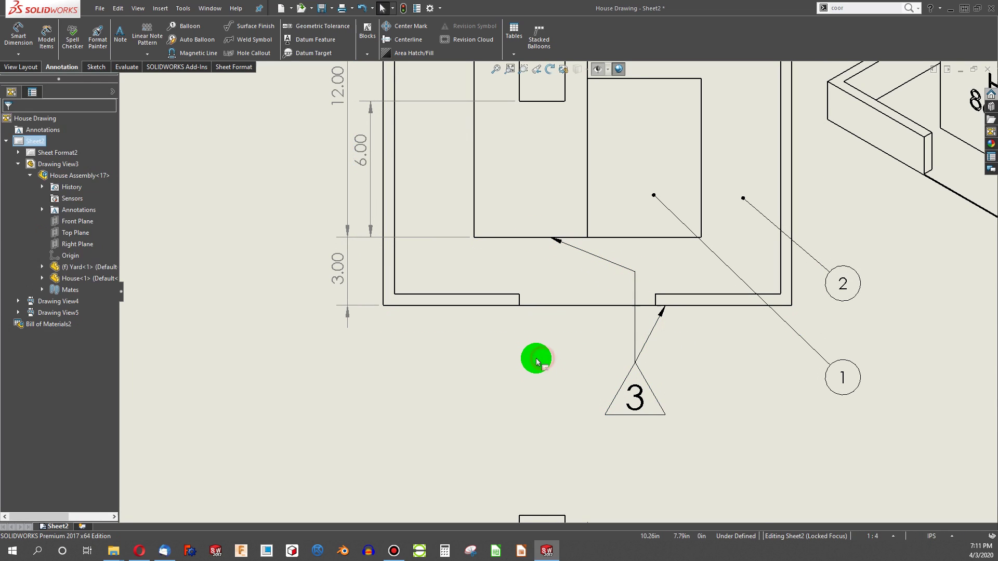
scroll(572, 348, "up", 4)
scroll(571, 332, "up", 1)
scroll(570, 318, "down", 3)
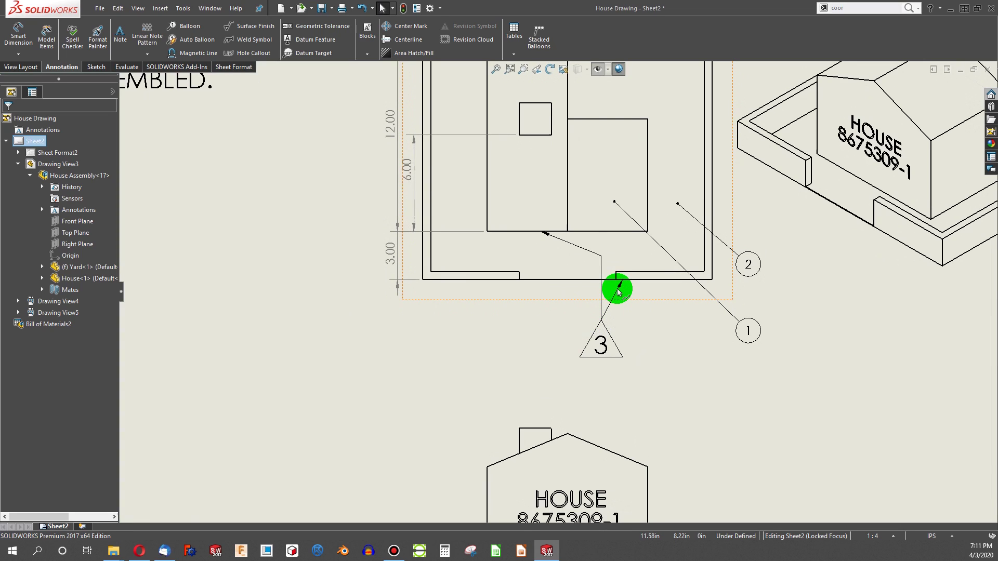
left_click_drag(618, 291, 637, 318)
key("Escape")
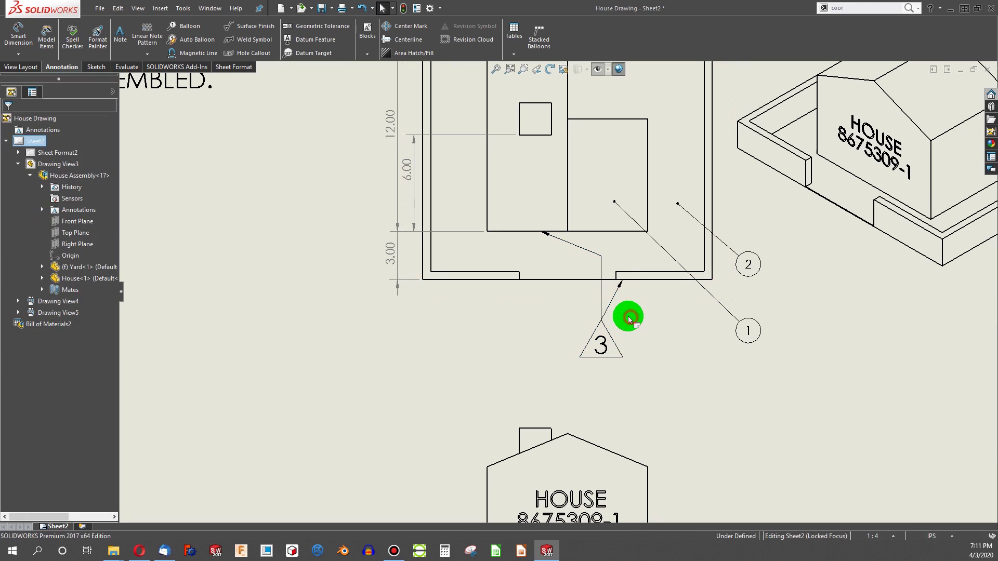
- Add another jog to flag note 3's leader, bending it down-left around the house wall
left_click(564, 243)
right_click(564, 243)
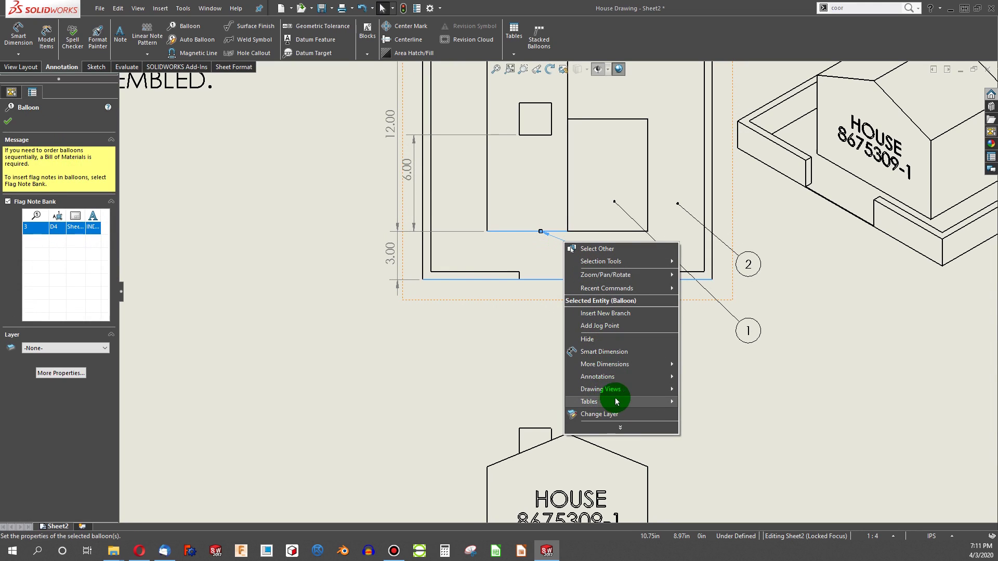
left_click(632, 324)
left_click(566, 242)
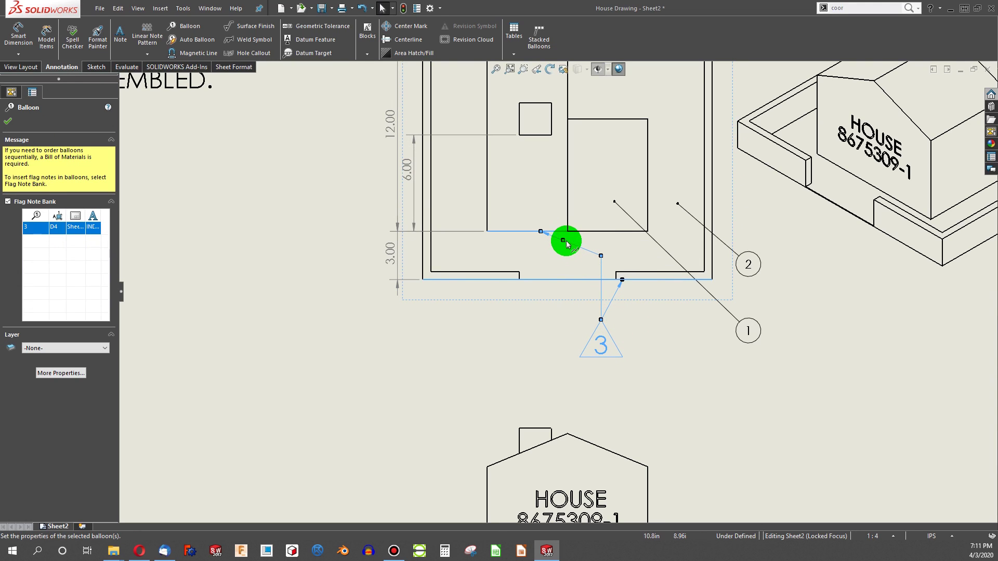
left_click_drag(564, 243, 559, 251)
left_click(525, 319)
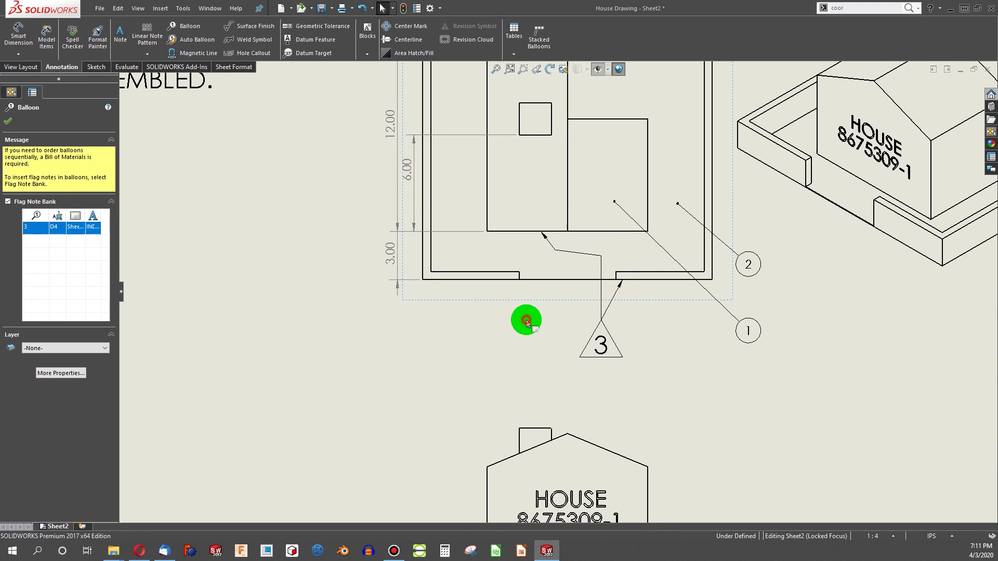
key("f")
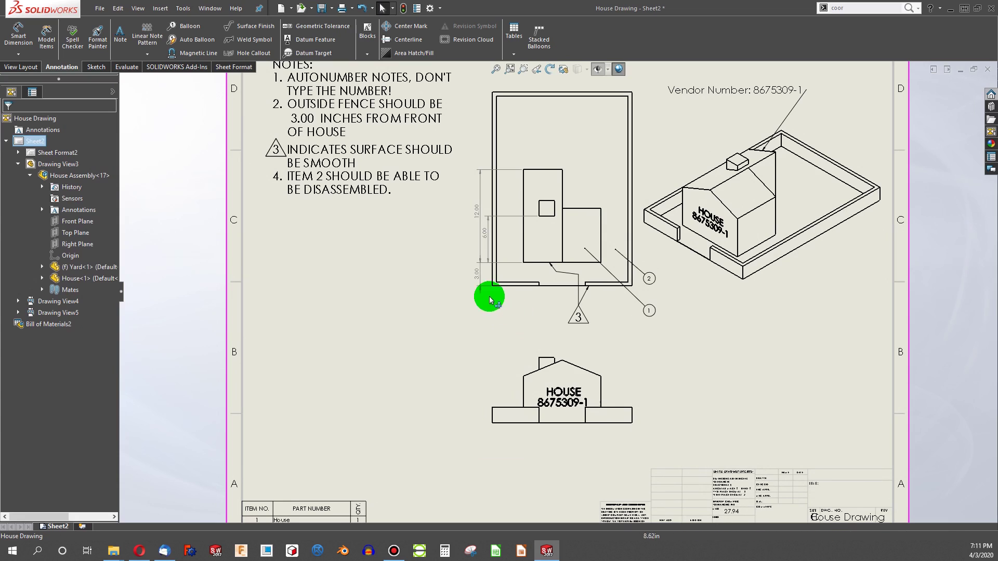
left_click(579, 280)
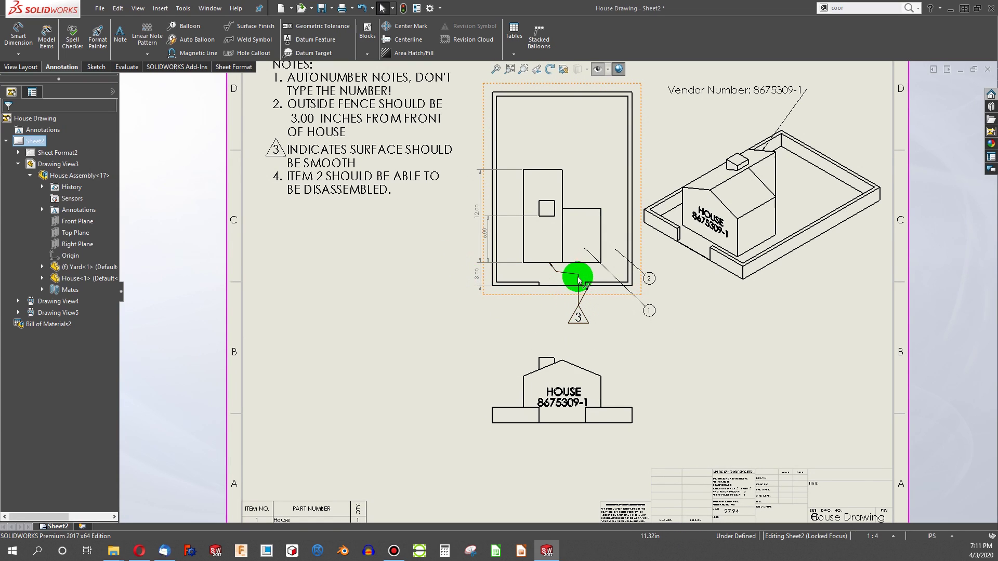
left_click_drag(552, 264, 586, 289)
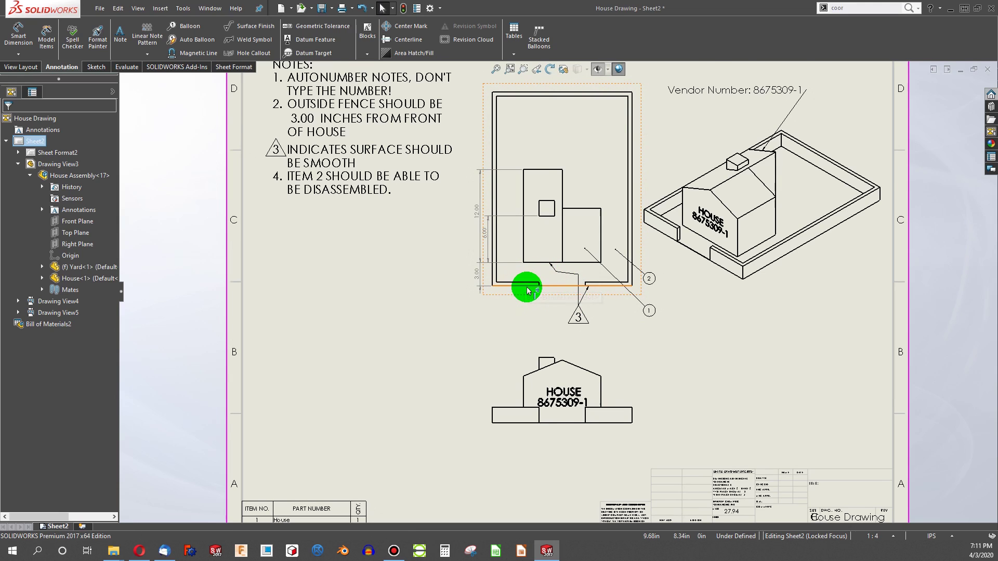
scroll(525, 285, "down", 1)
left_click(587, 324)
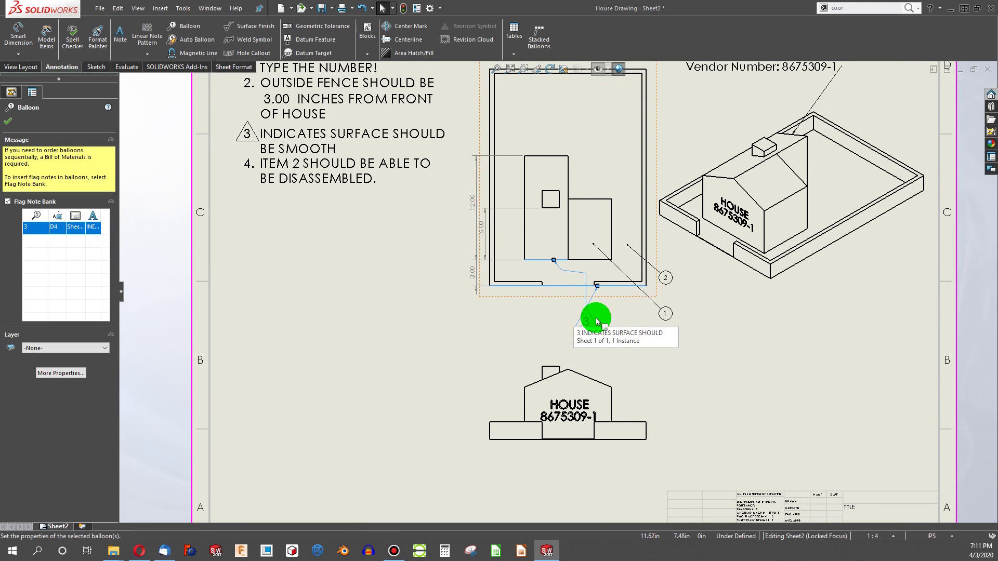
left_click(323, 157)
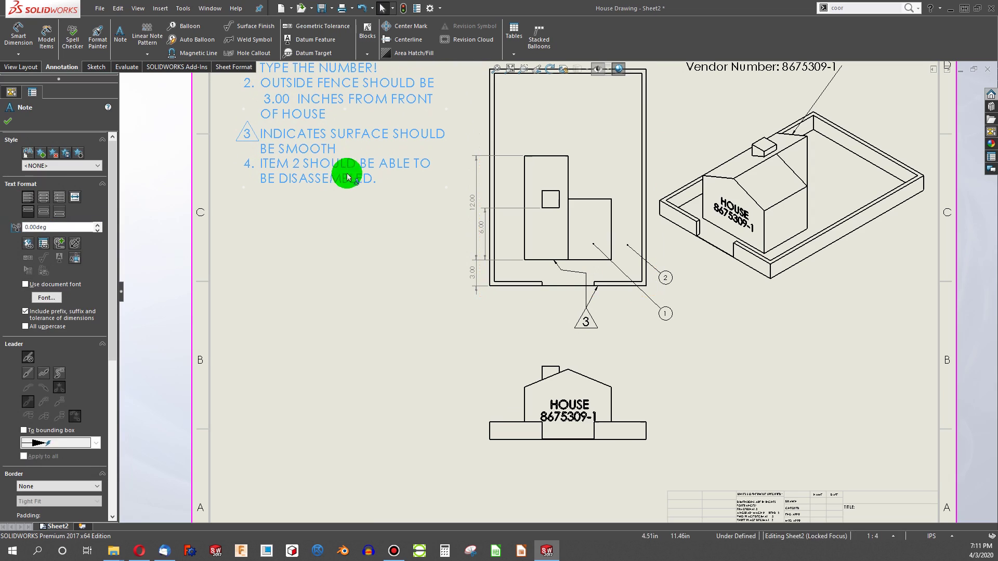
key("f")
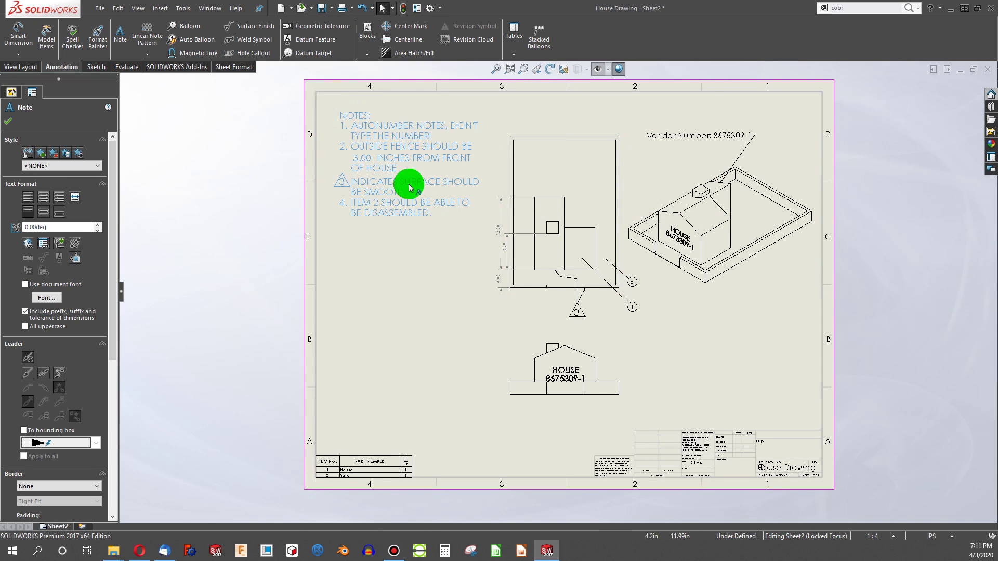
scroll(394, 167, "down", 1)
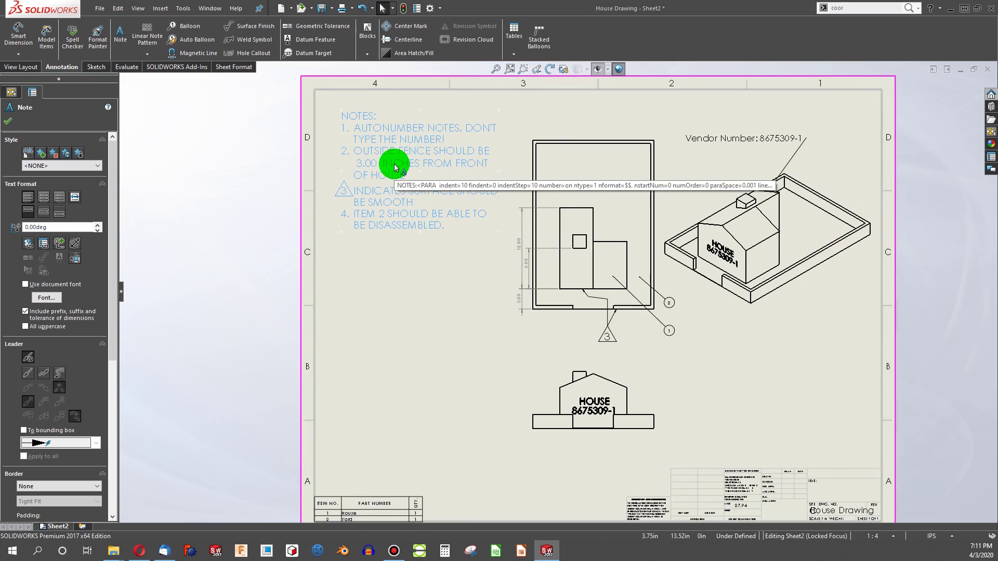
left_click(395, 265)
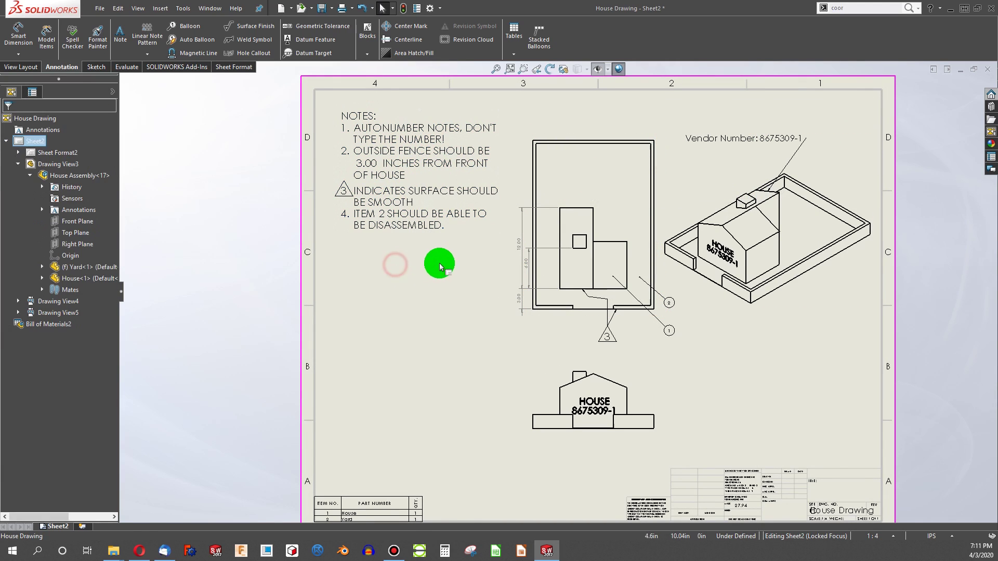
scroll(442, 216, "down", 1)
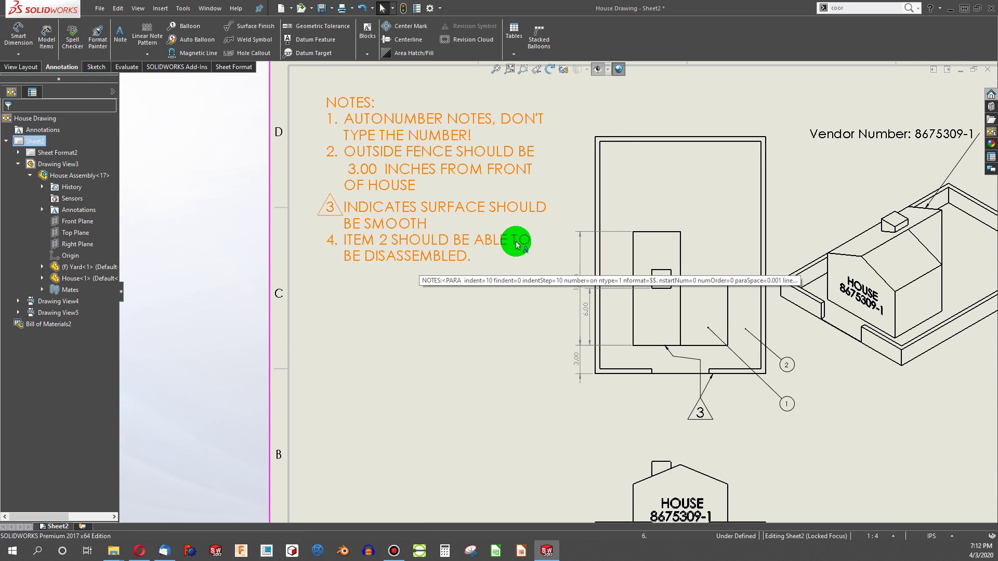
scroll(475, 260, "up", 1)
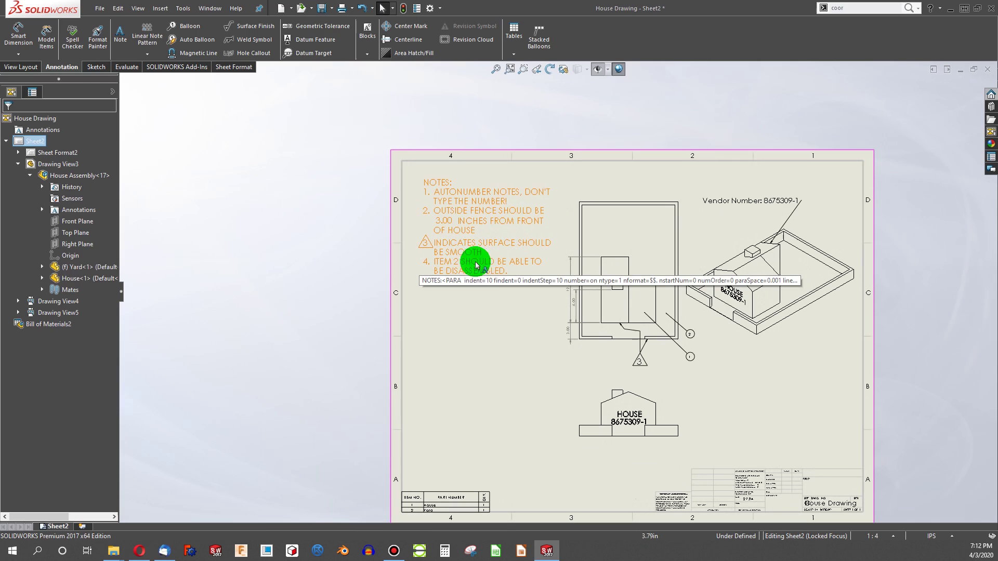
scroll(575, 375, "down", 3)
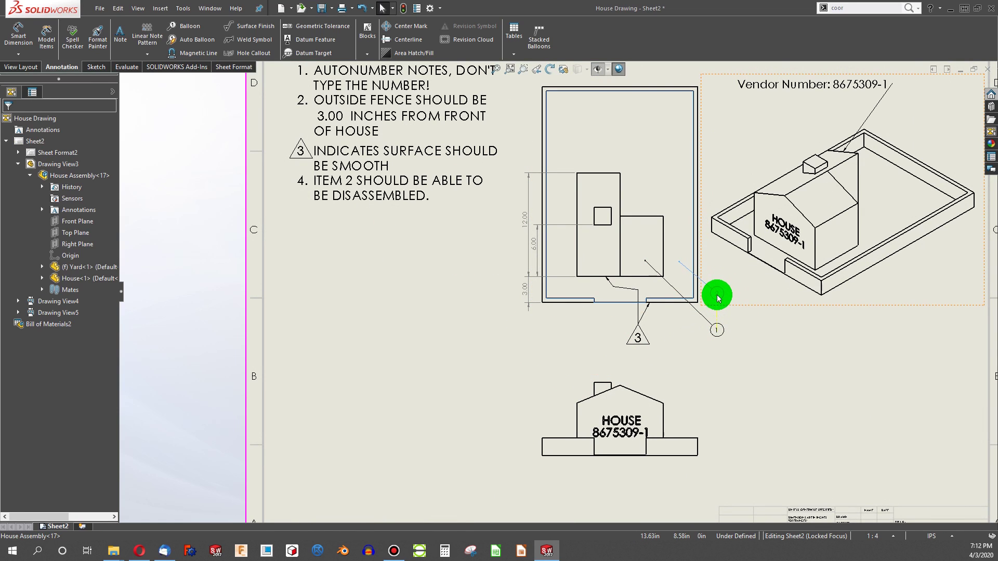
- Check balloon 2, then zoom down to the bill of materials
left_click(678, 262)
left_click(473, 338)
scroll(474, 346, "up", 3)
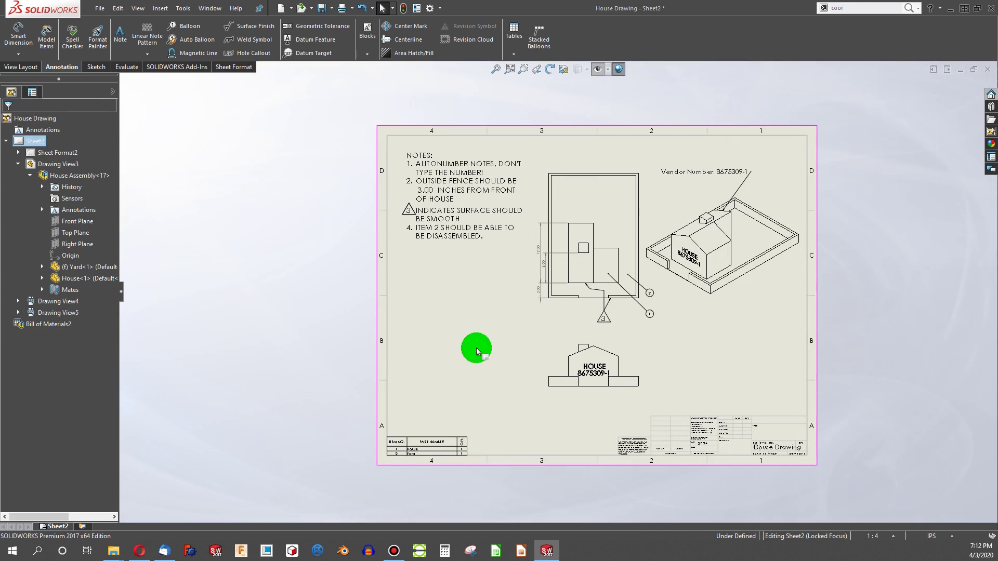
scroll(422, 423, "down", 3)
scroll(422, 423, "down", 2)
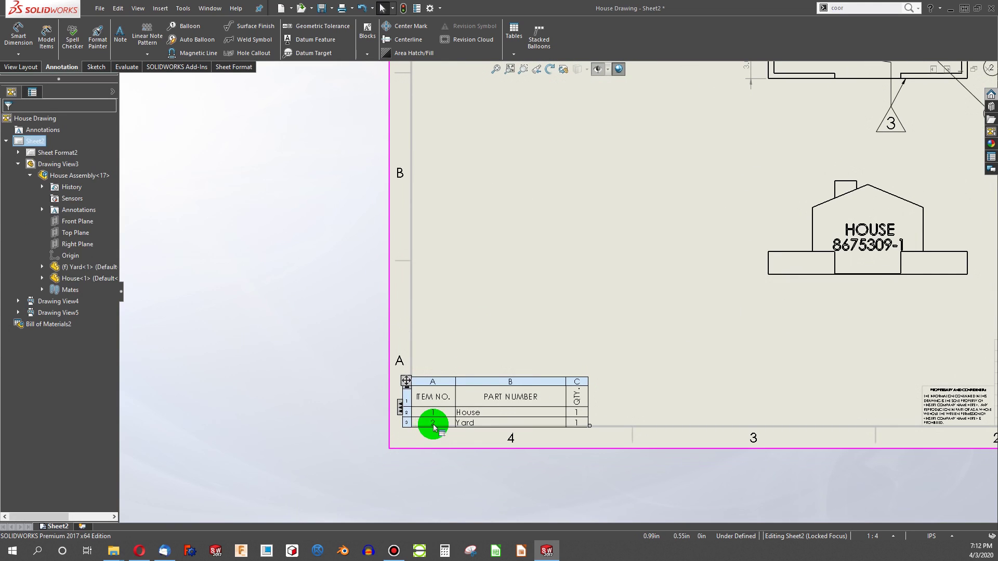
- Drag the Yard row above House so Yard becomes item 1, then check balloon 1
left_click(404, 413)
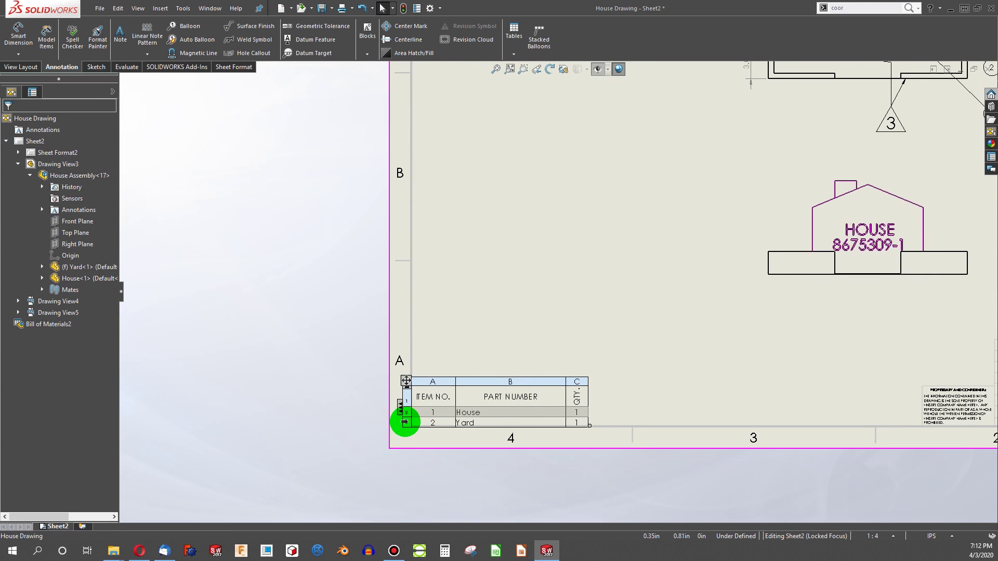
left_click(406, 422)
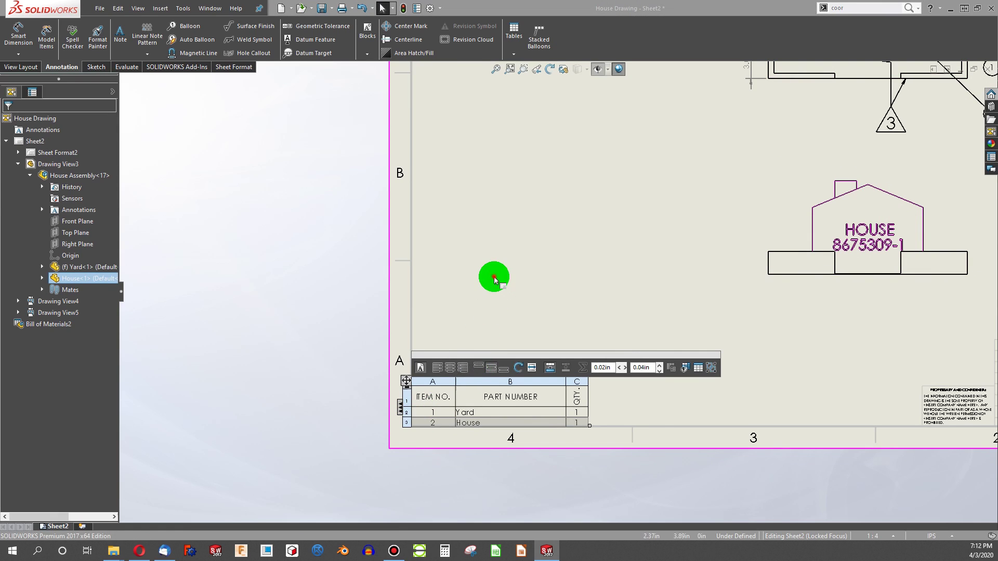
left_click_drag(424, 423, 430, 413)
scroll(779, 187, "up", 5)
scroll(759, 207, "down", 5)
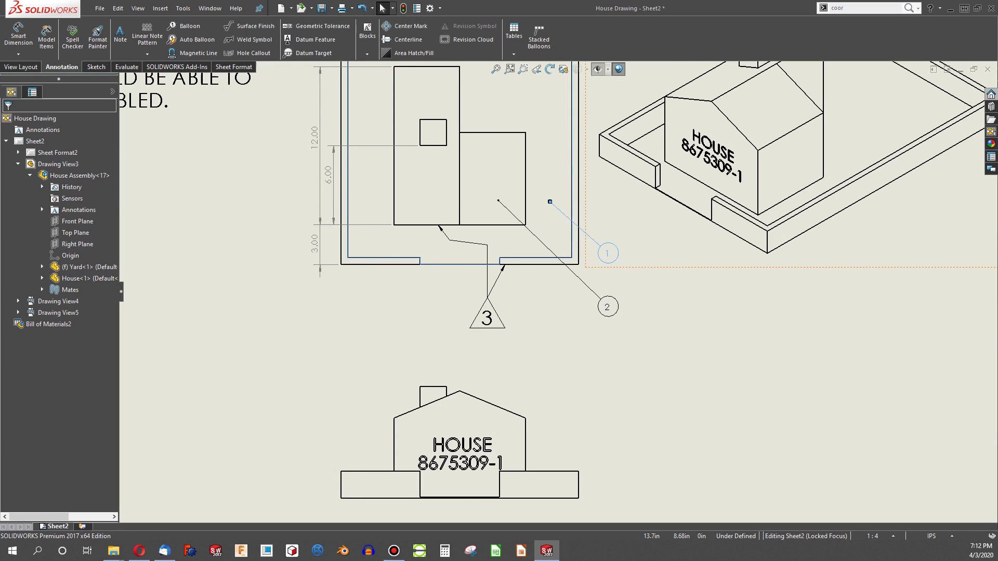
left_click(606, 253)
scroll(593, 263, "up", 5)
scroll(446, 216, "down", 2)
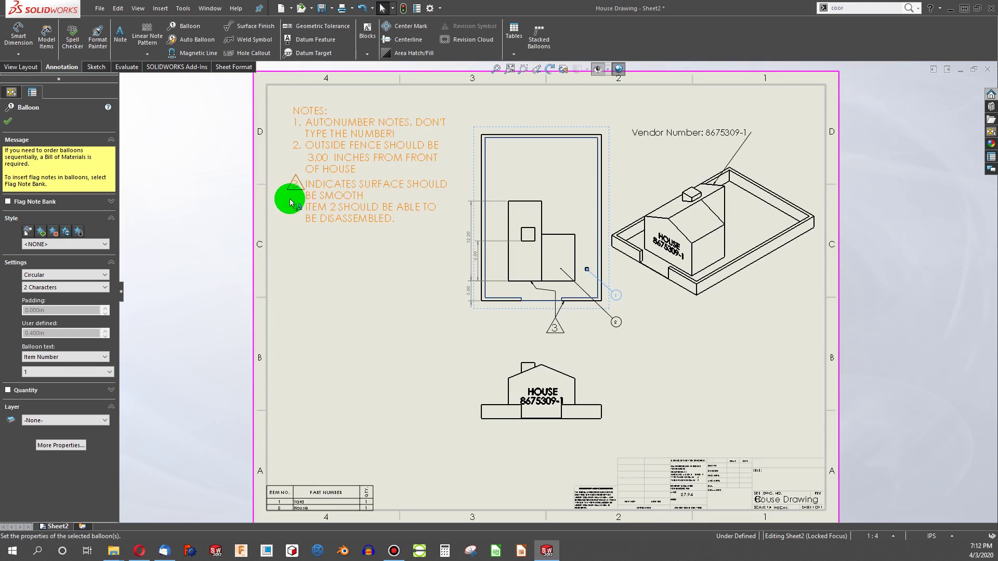
- Edit the NOTES block and select the item number 2 in note 4
key("Escape")
scroll(312, 245, "up", 1)
left_click(386, 224)
double_click(390, 217)
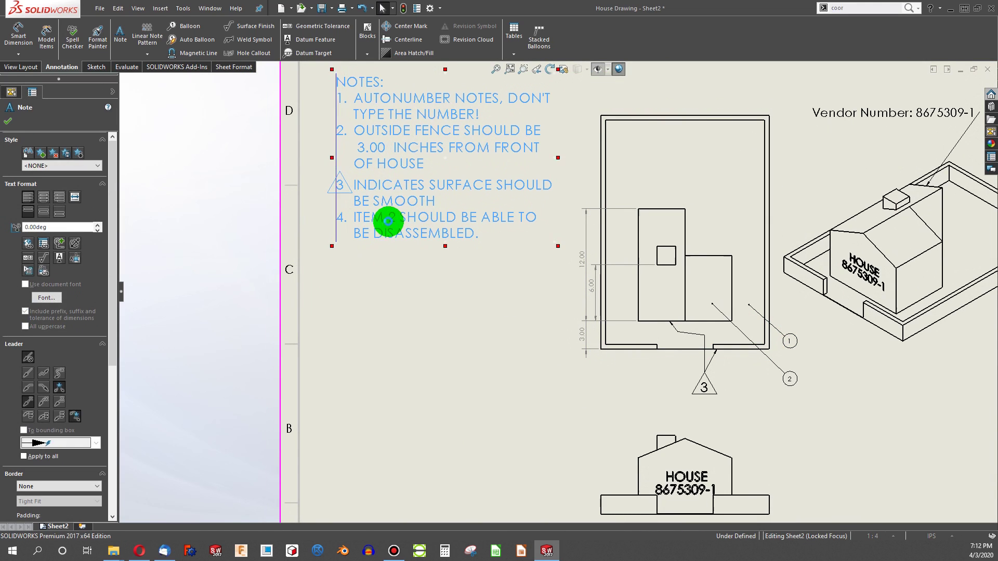
left_click(391, 221)
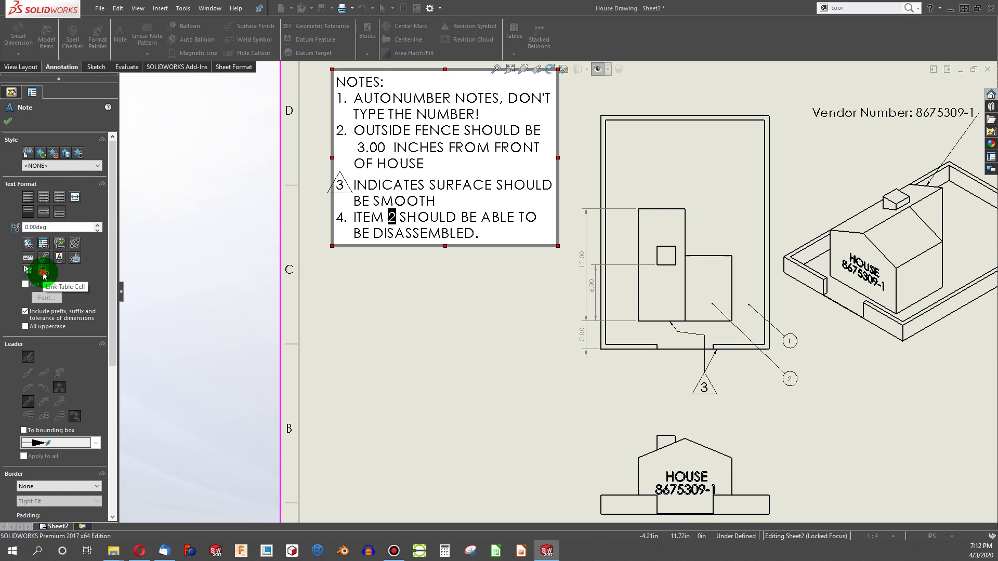
- Link that number to Yard's ITEM NO. cell in the bill of materials and close the note
left_click(43, 274)
scroll(185, 258, "down", 5)
scroll(534, 422, "up", 3)
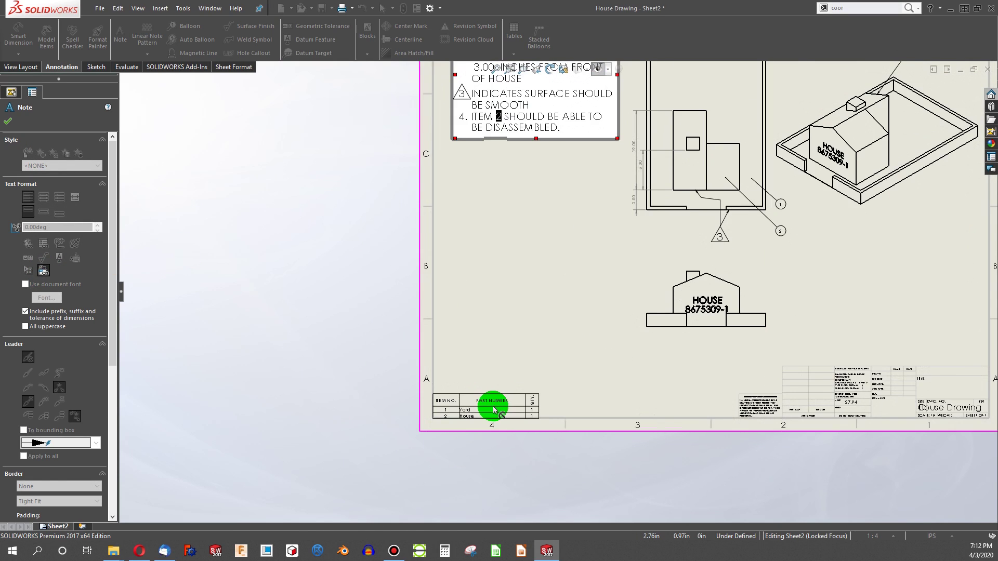
scroll(493, 410, "up", 5)
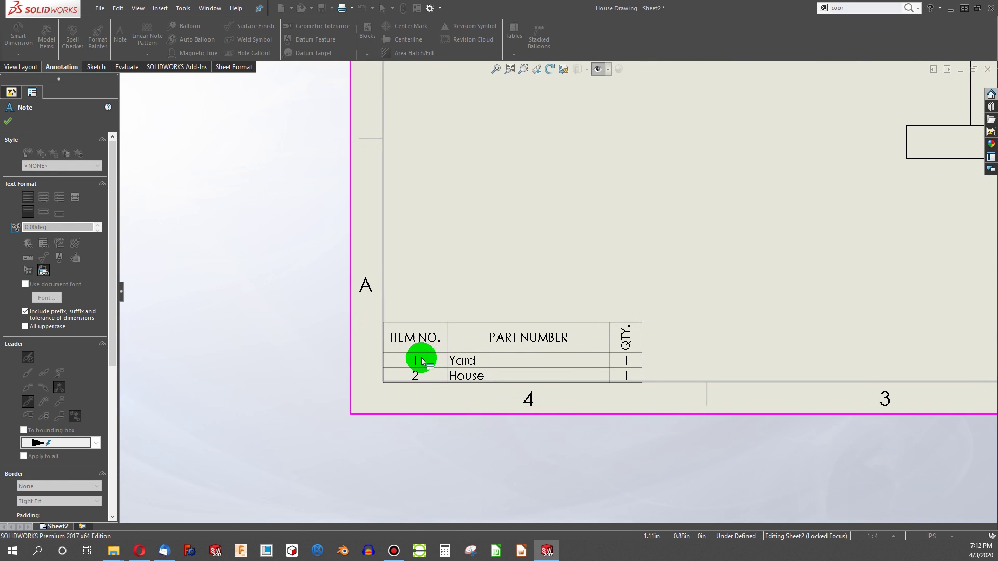
left_click(414, 360)
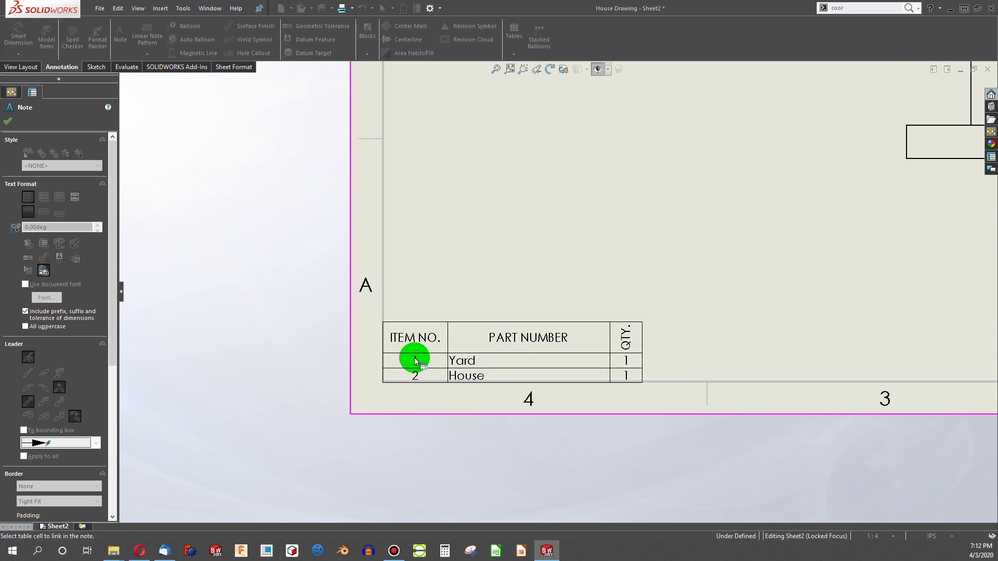
scroll(415, 360, "down", 5)
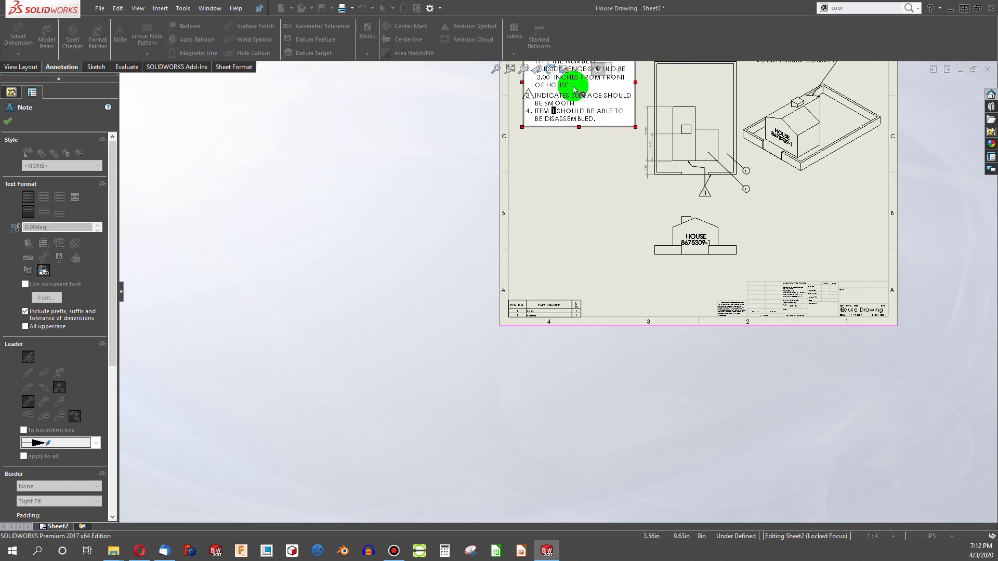
scroll(573, 89, "up", 3)
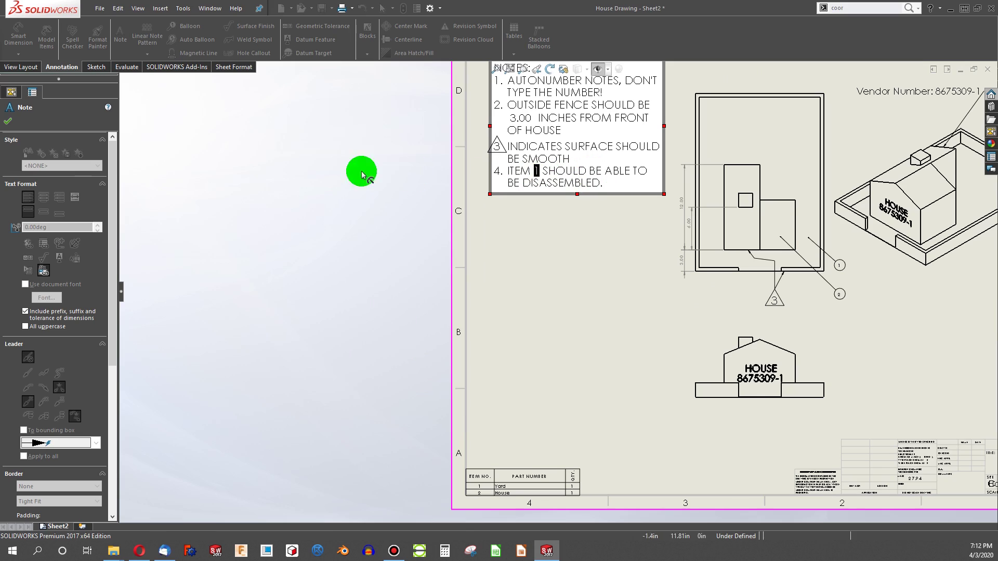
left_click(10, 123)
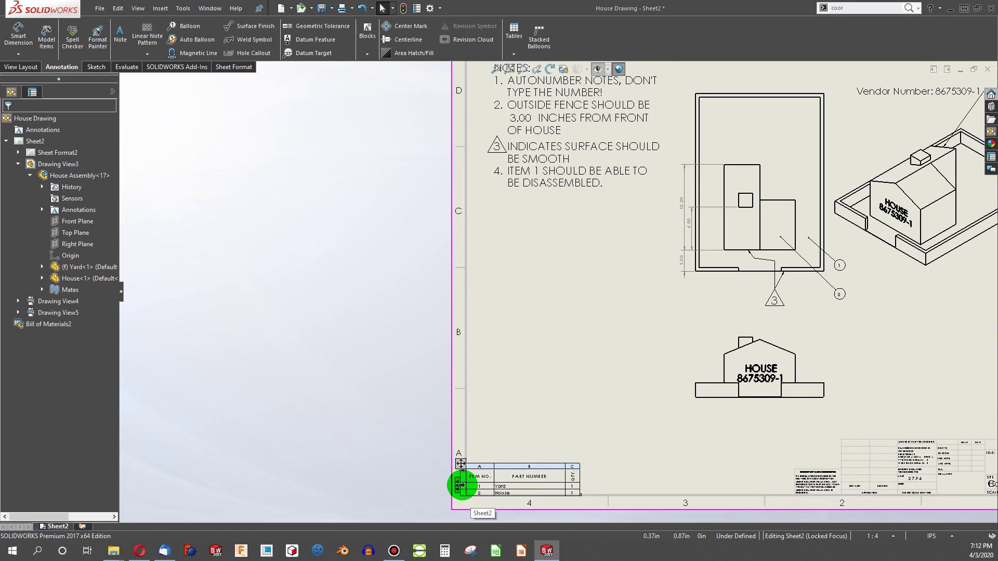
- Move House back above Yard and check the fence balloon and the notes block
left_click_drag(462, 494, 465, 494)
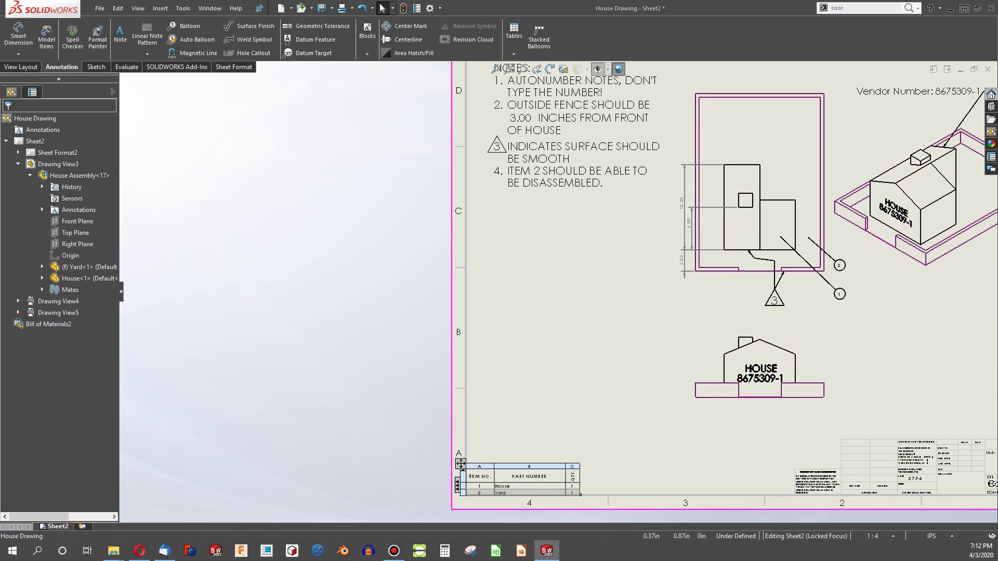
left_click(839, 267)
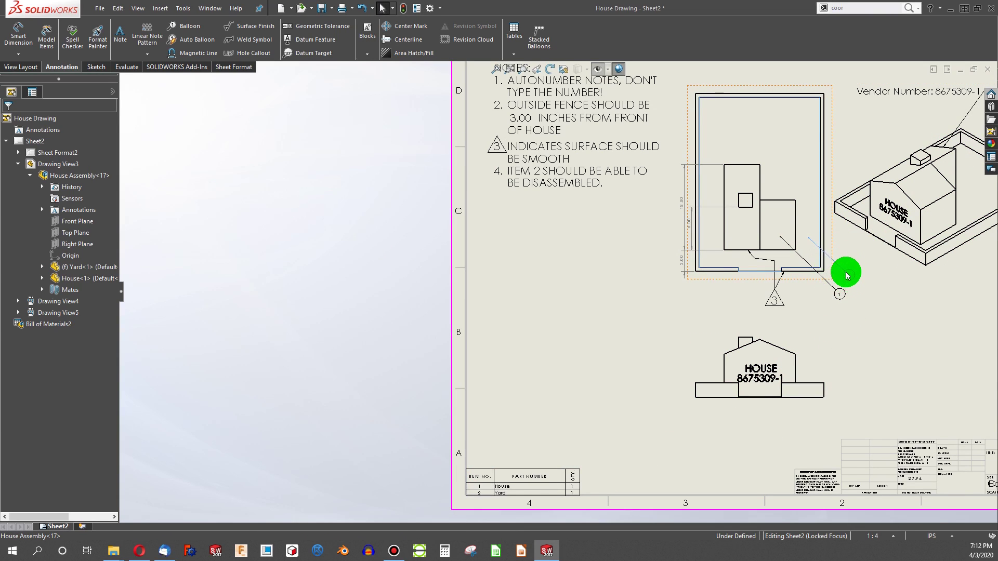
left_click(818, 261)
left_click(543, 169)
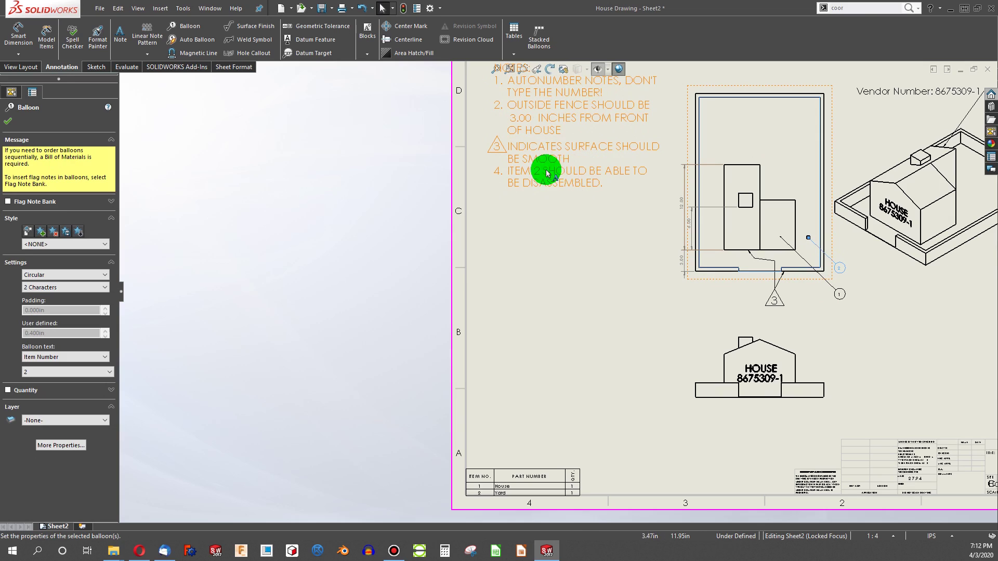
left_click(538, 172)
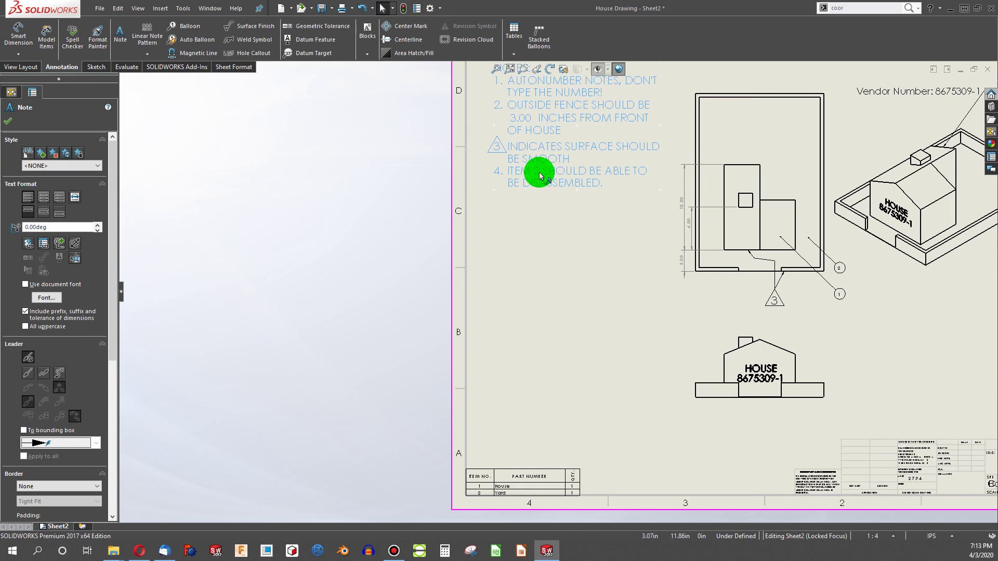
- Drag the House row below Yard in the BOM, then fit the whole sheet in view
left_click(463, 478)
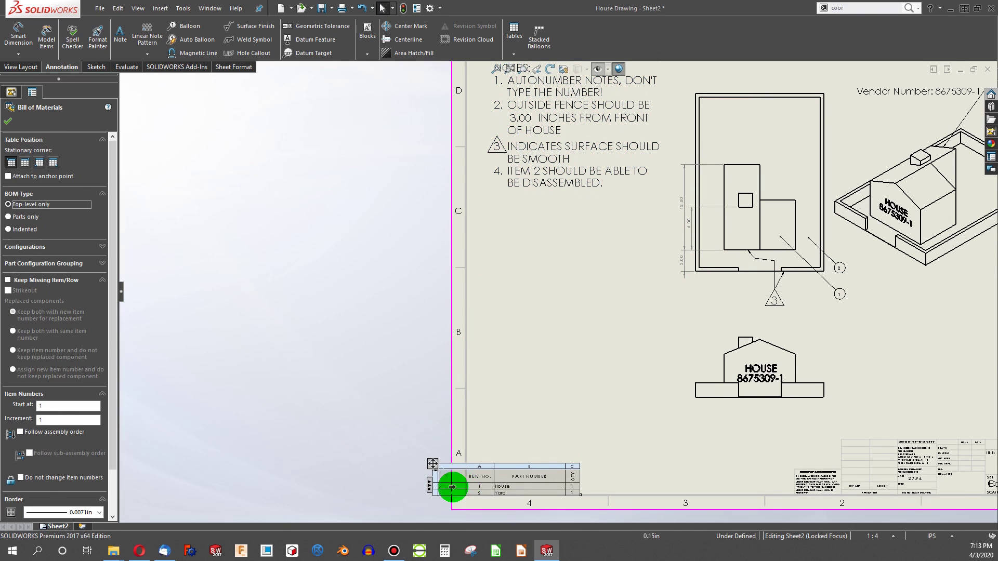
left_click(413, 481)
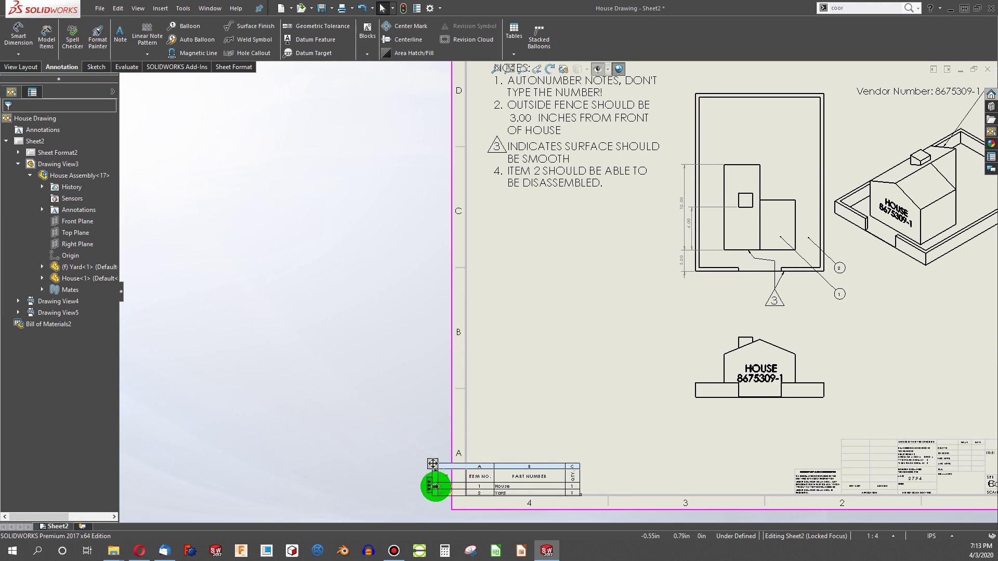
left_click_drag(433, 493, 430, 496)
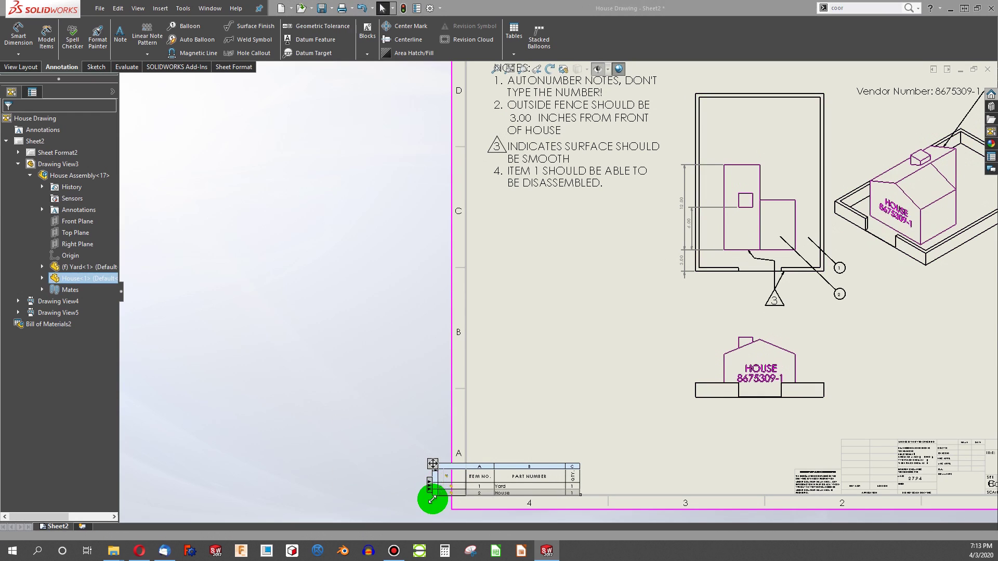
left_click(528, 351)
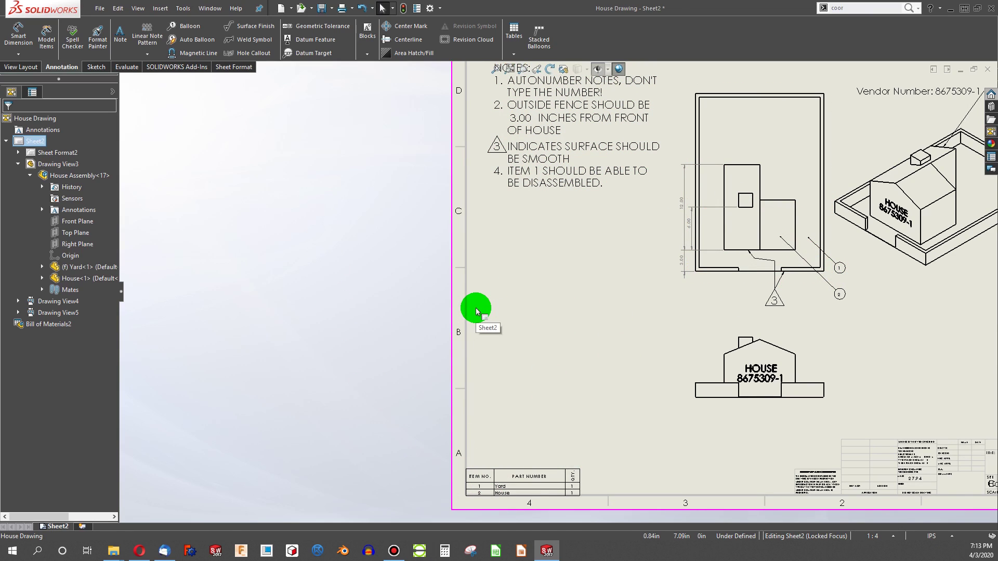
key("f")
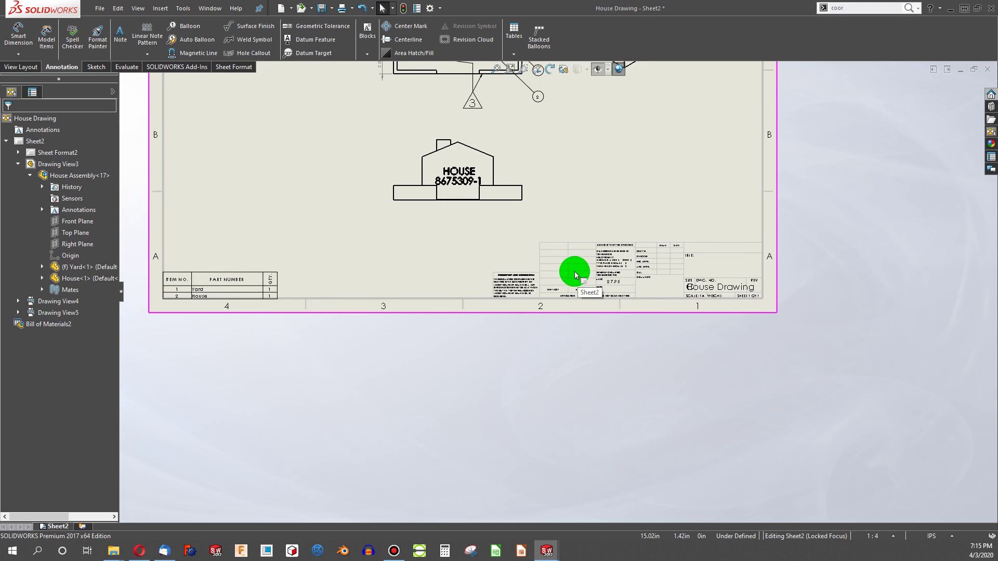
scroll(567, 271, "up", 3)
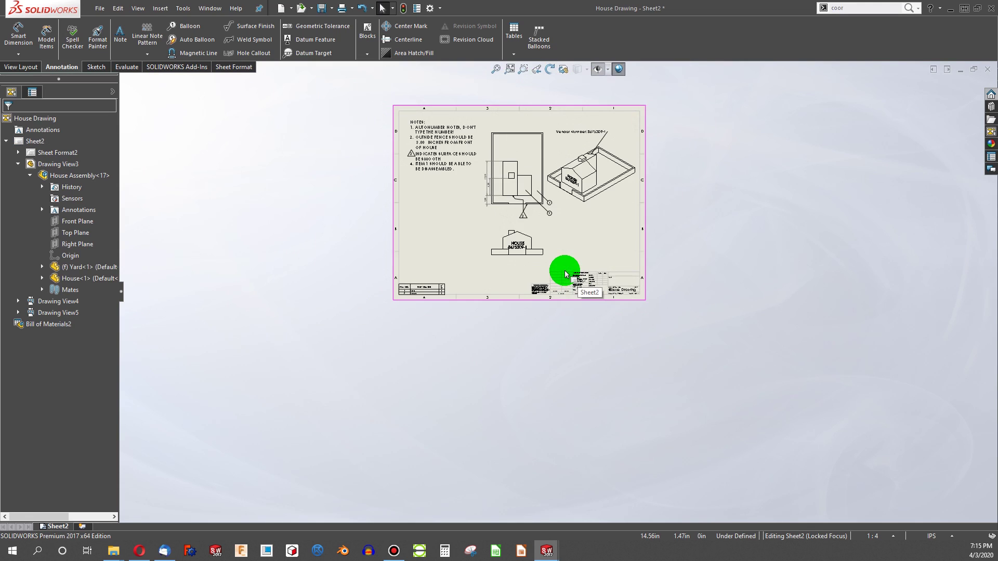
- Switch to the House Assembly window and review its mass in Mass Properties
scroll(566, 278, "down", 3)
scroll(565, 279, "down", 6)
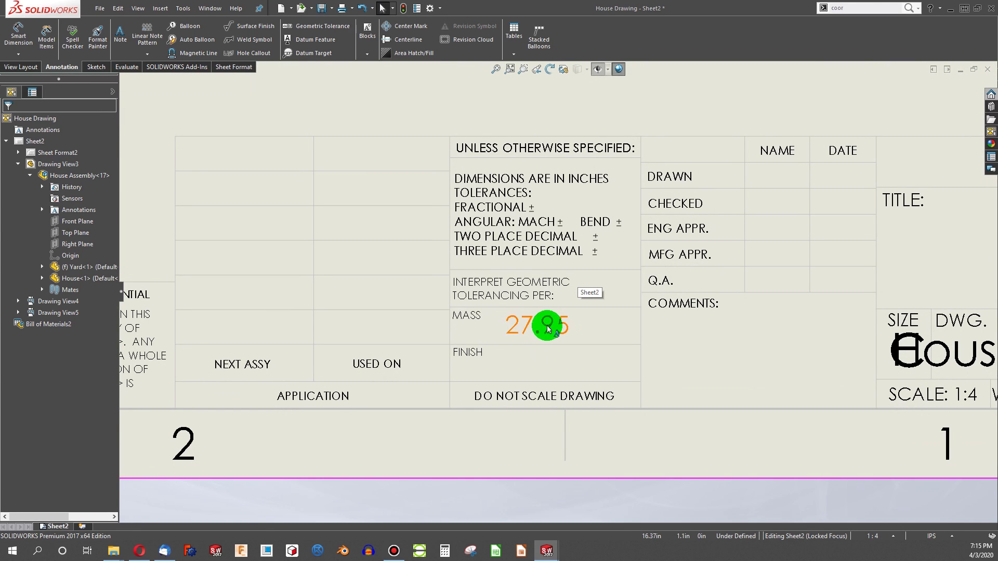
left_click(549, 556)
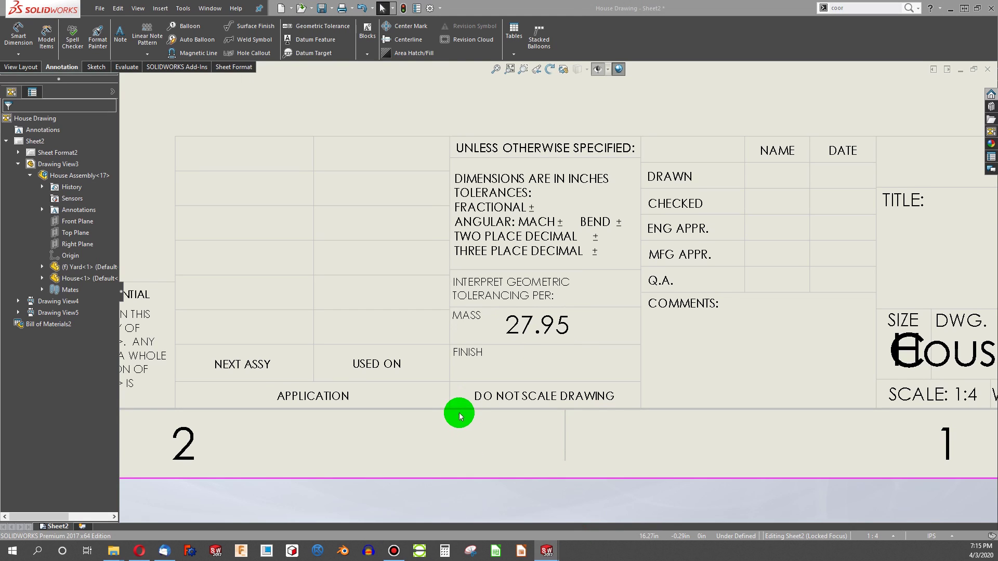
mouse_move(547, 551)
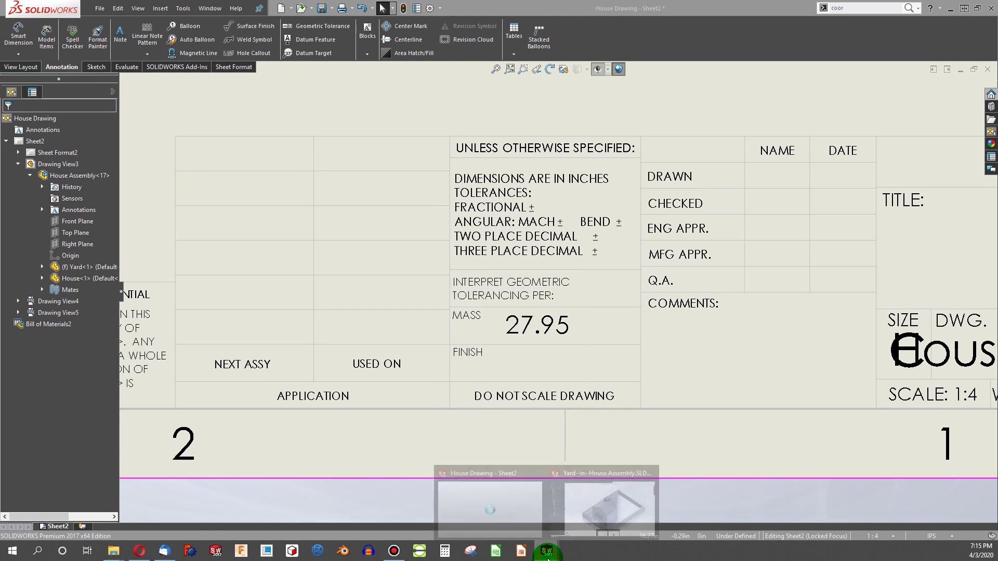
left_click(621, 508)
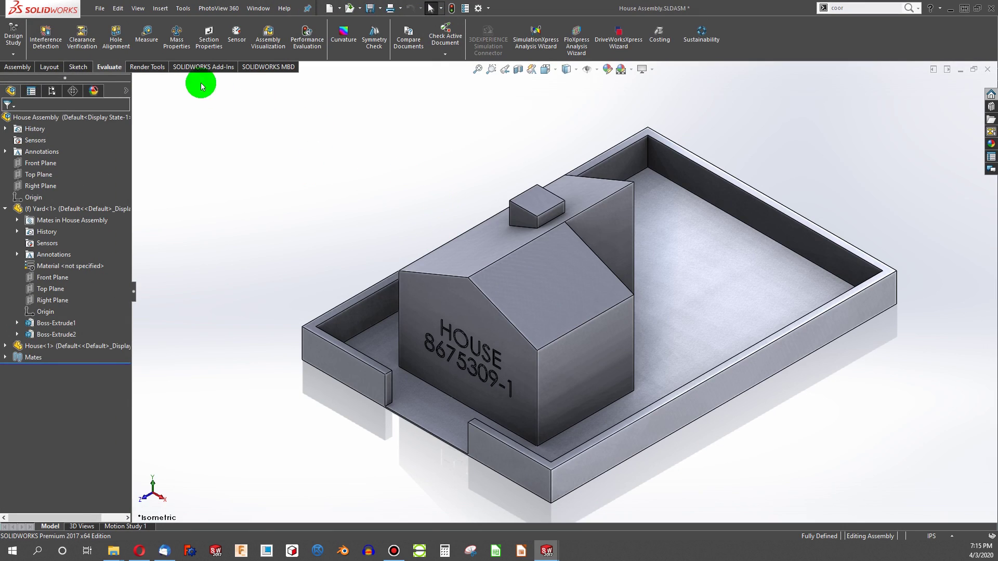
left_click(176, 36)
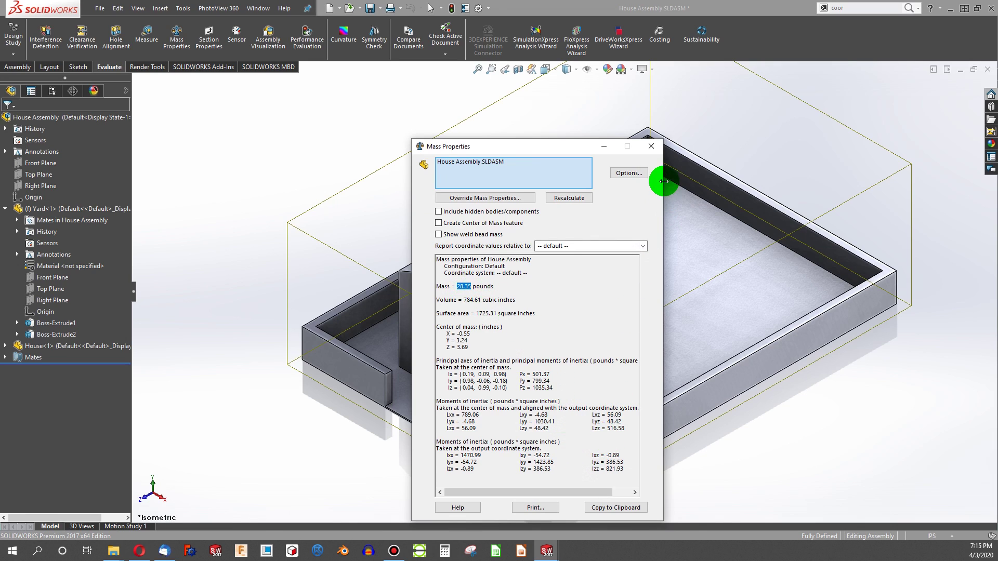
left_click(653, 148)
mouse_move(547, 550)
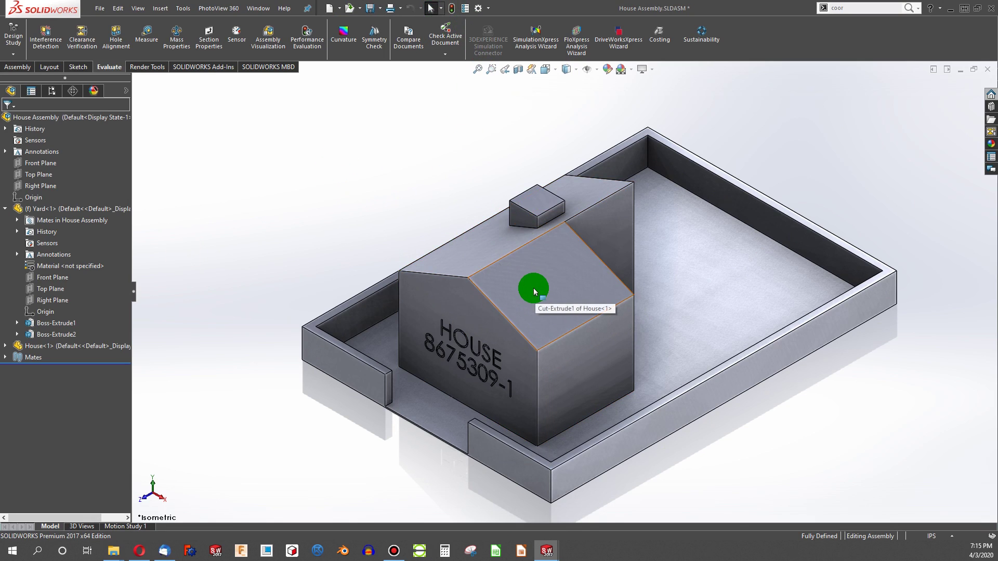
- Add a Text custom property Mass linked to SW-Mass@House Assembly.SLDASM, evaluating to 28.35
left_click(465, 9)
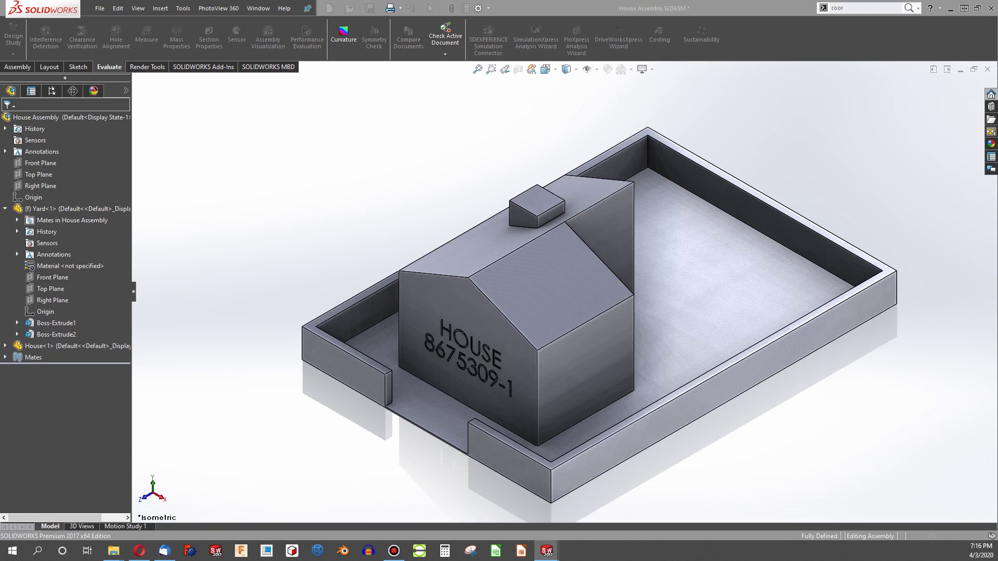
left_click_drag(477, 172, 557, 140)
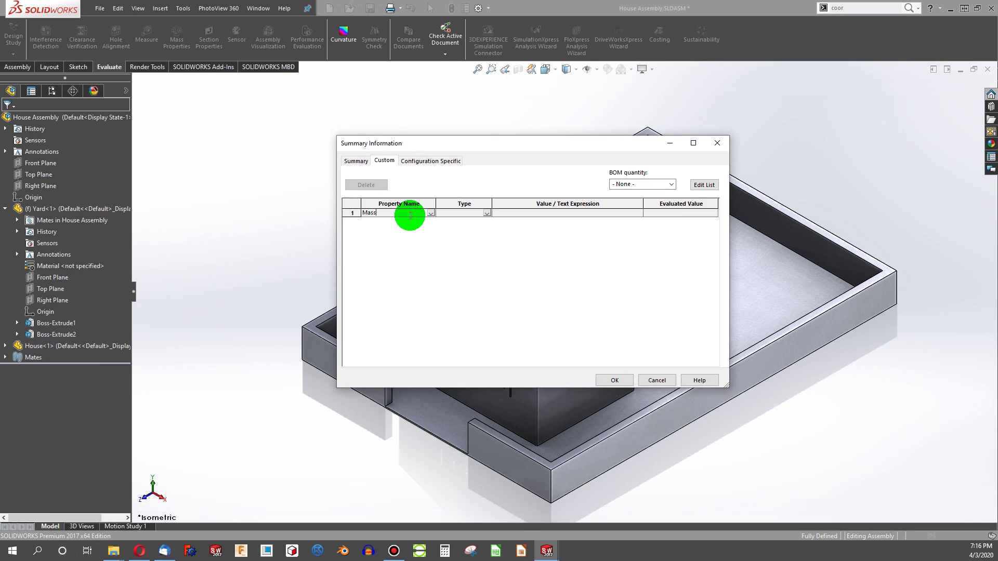
left_click(491, 214)
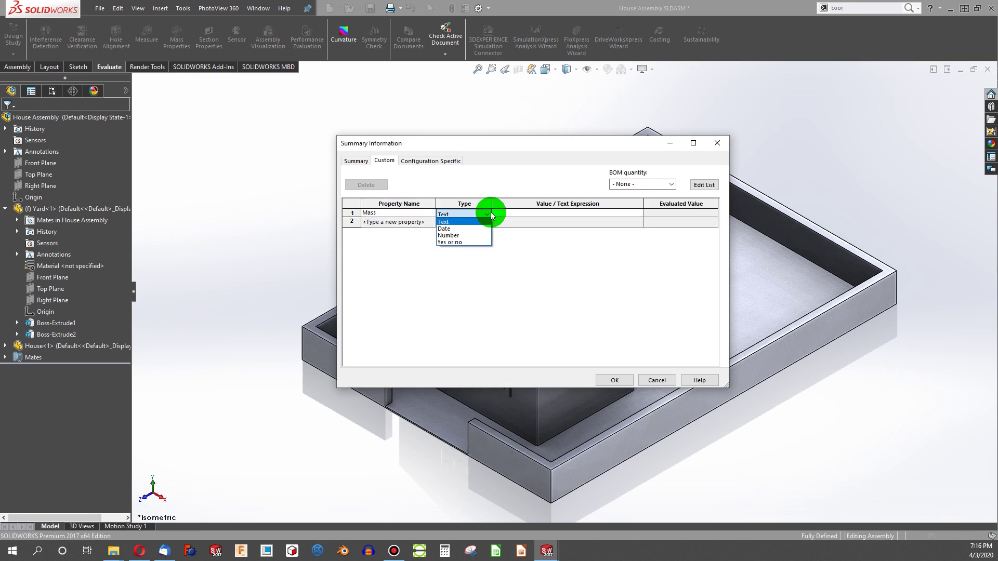
left_click(445, 223)
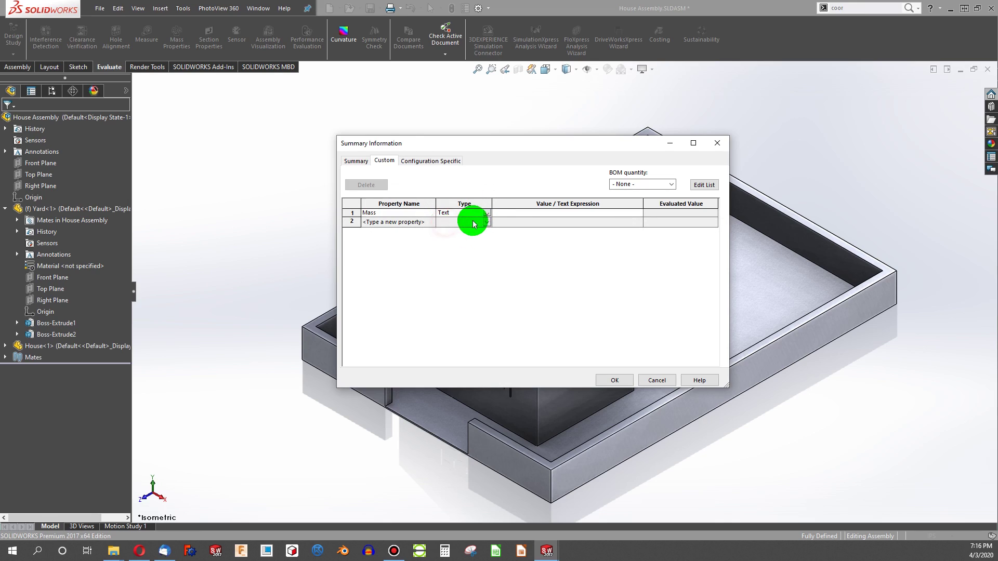
left_click(639, 214)
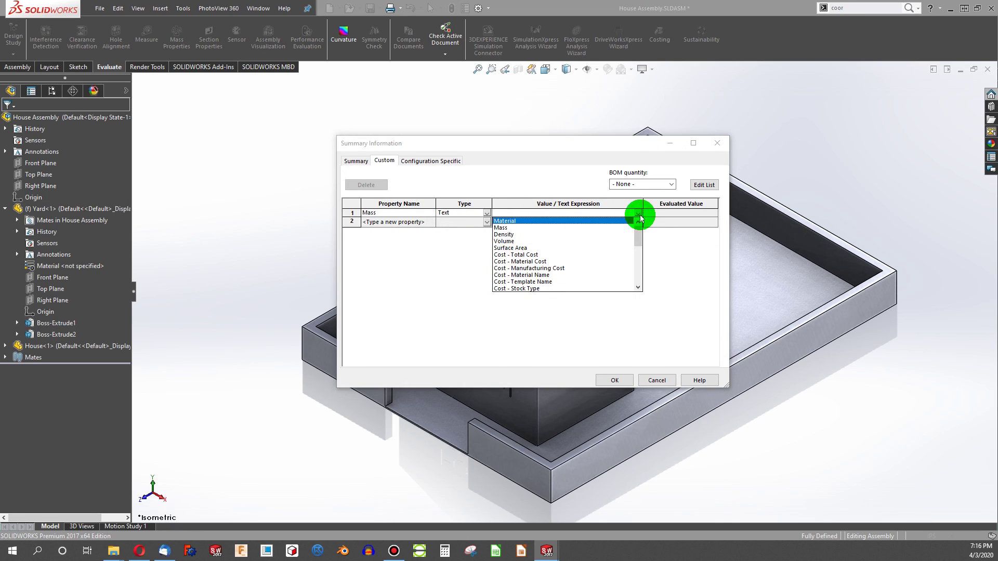
left_click(501, 228)
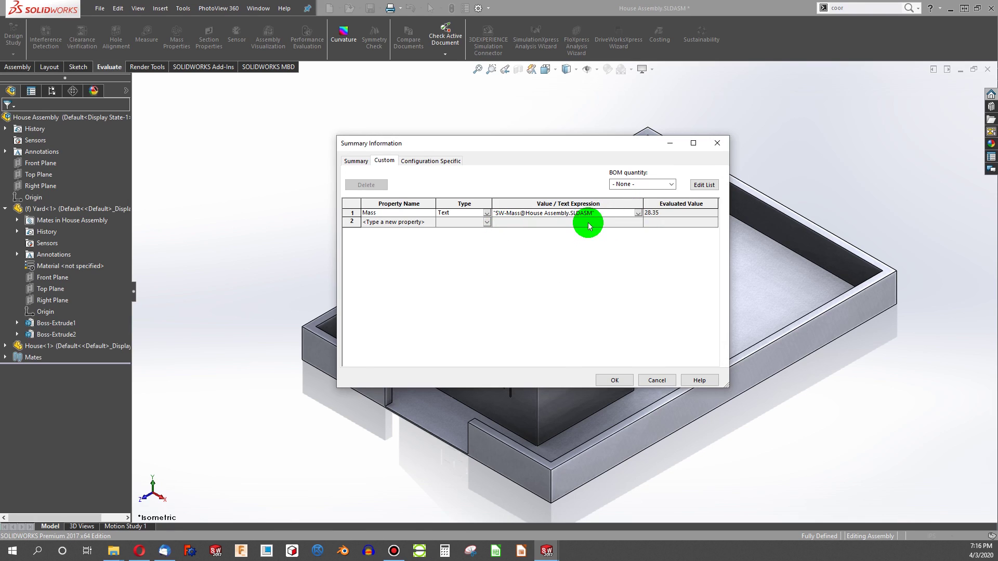
left_click(639, 214)
mouse_move(639, 231)
left_mouse_down()
mouse_move(639, 283)
mouse_move(637, 235)
left_mouse_up()
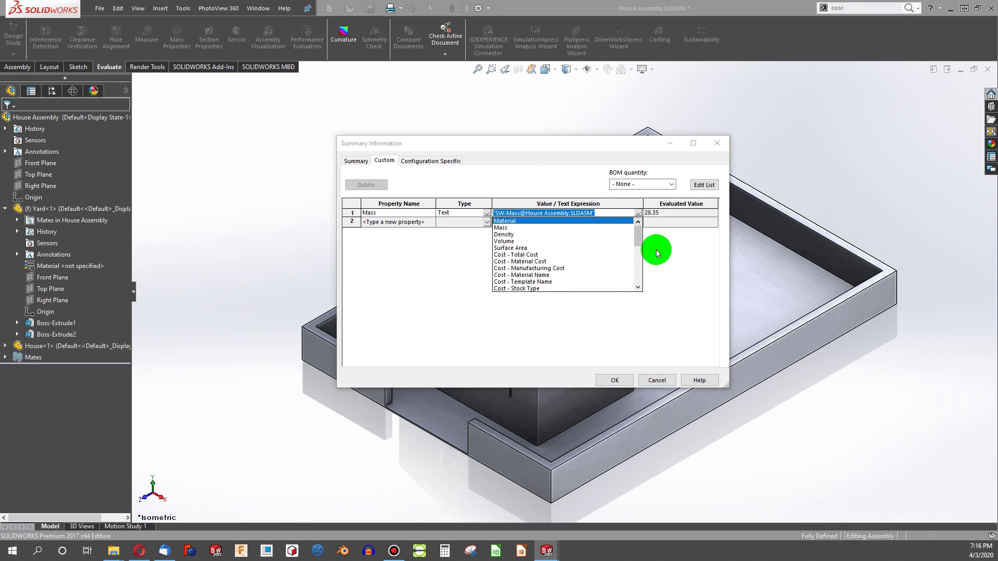
left_click(657, 244)
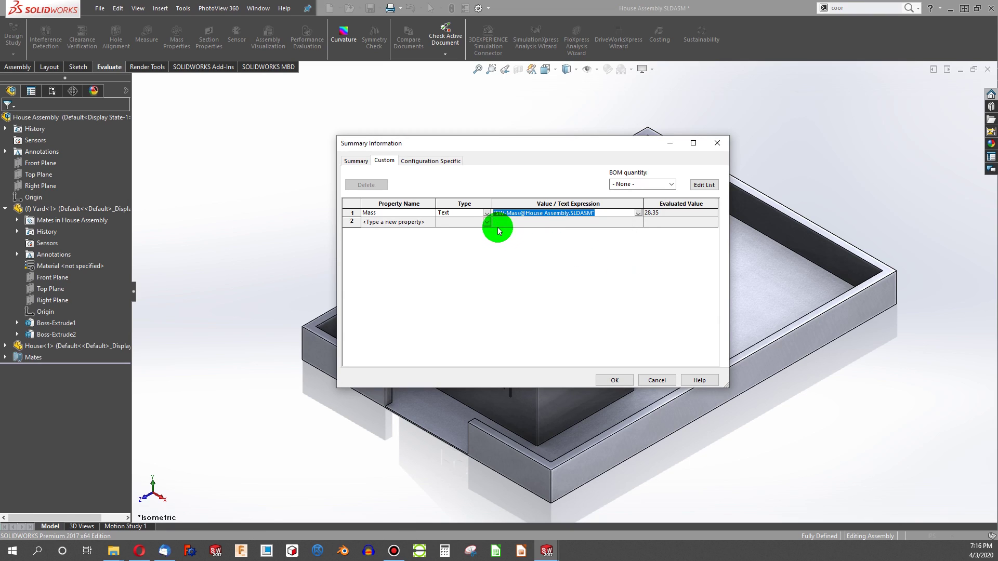
left_click(605, 380)
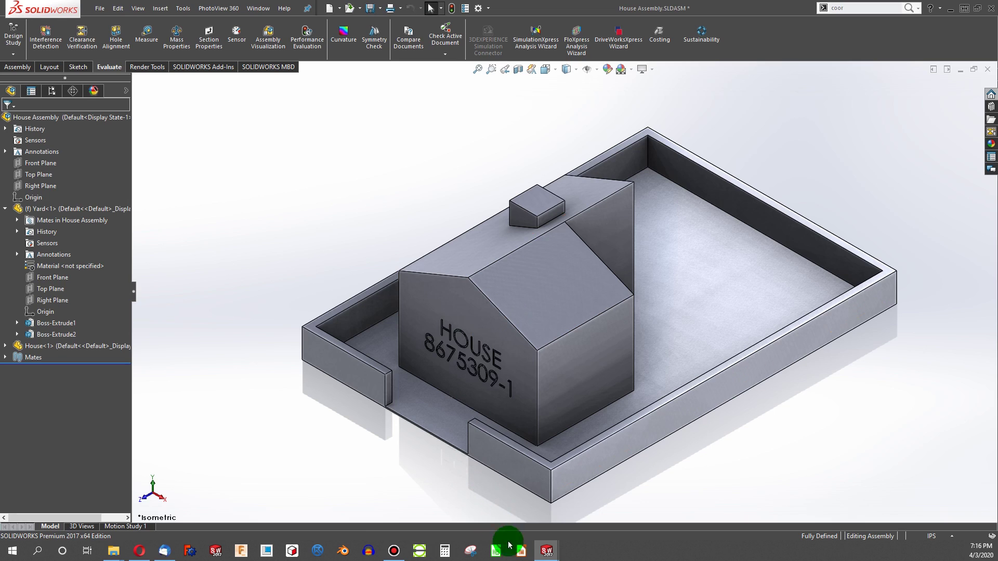
- In the House Drawing, open Link to Property for the title block's 27.95 MASS note
left_click(546, 554)
left_click(500, 499)
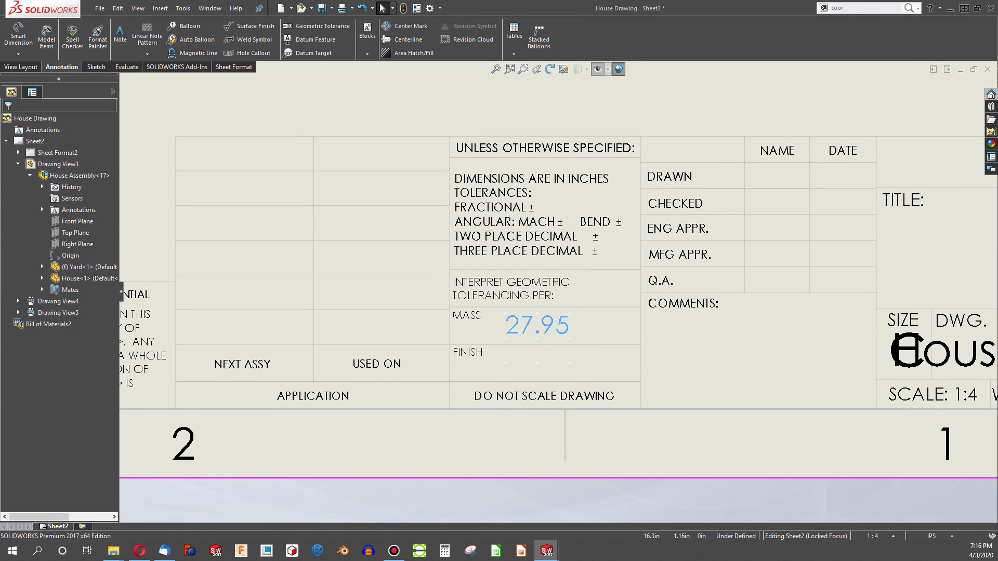
double_click(545, 327)
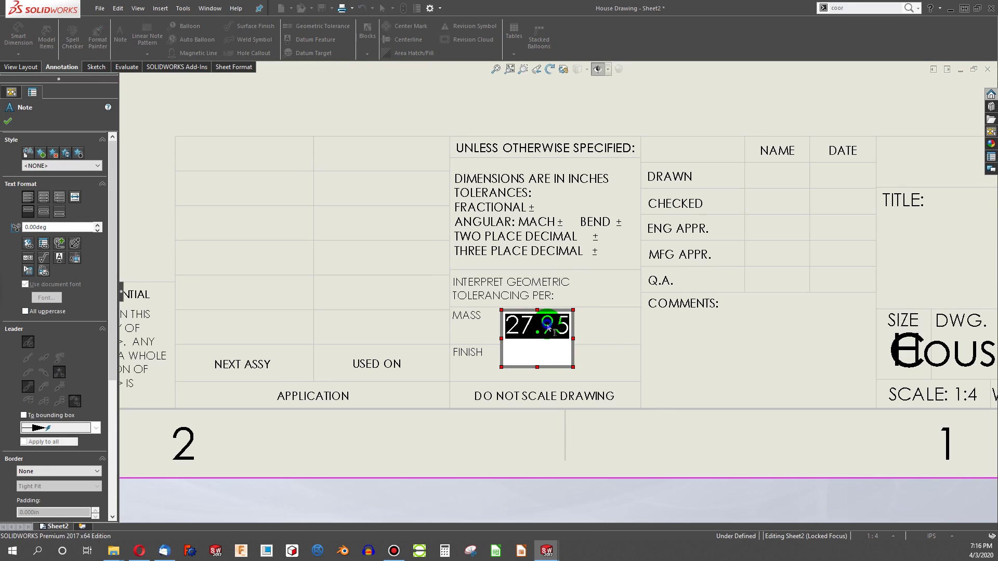
right_click(548, 326)
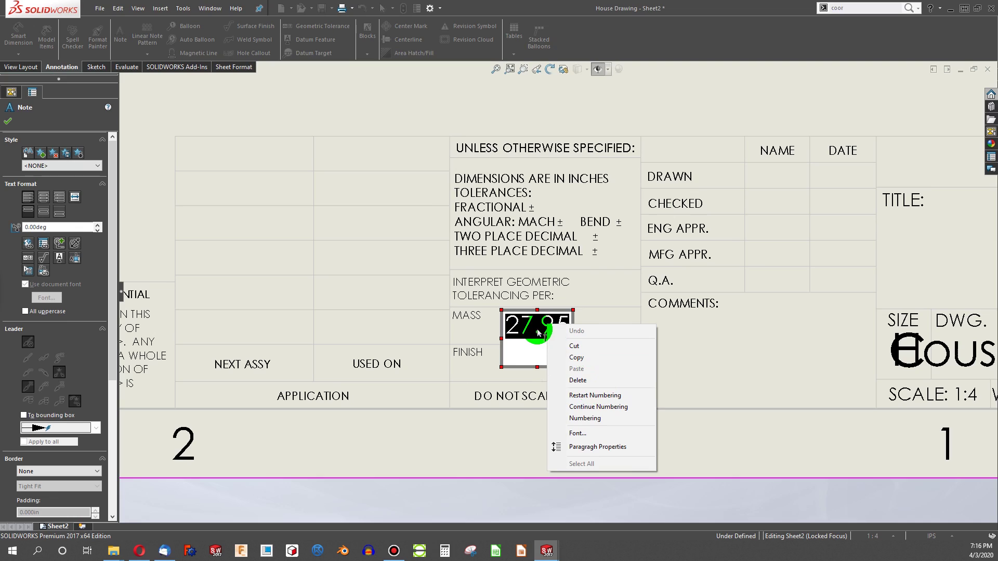
left_click(44, 247)
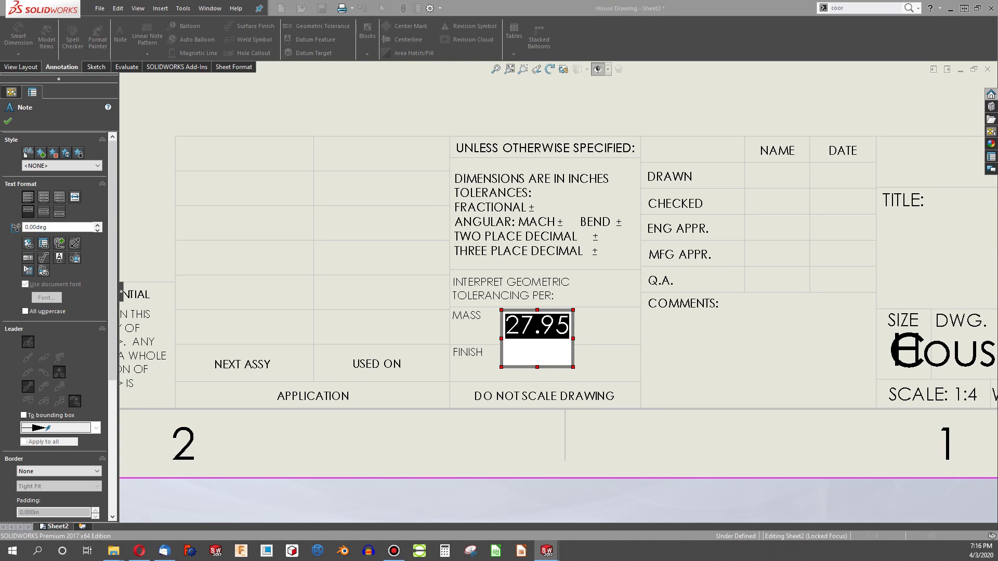
left_click_drag(495, 123, 472, 107)
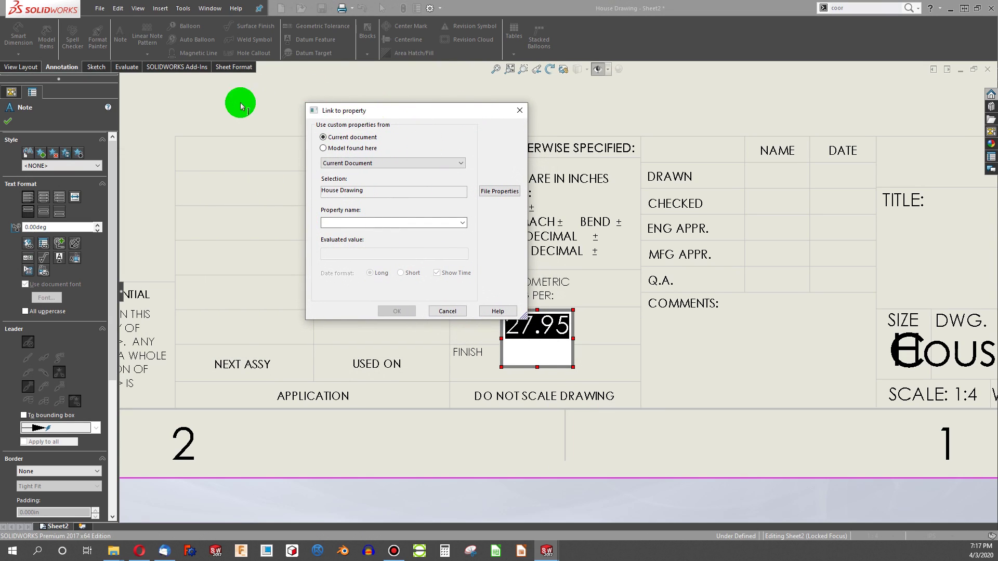
- Source the note from the House Assembly component and link it to Mass, showing 28.35
left_click(324, 149)
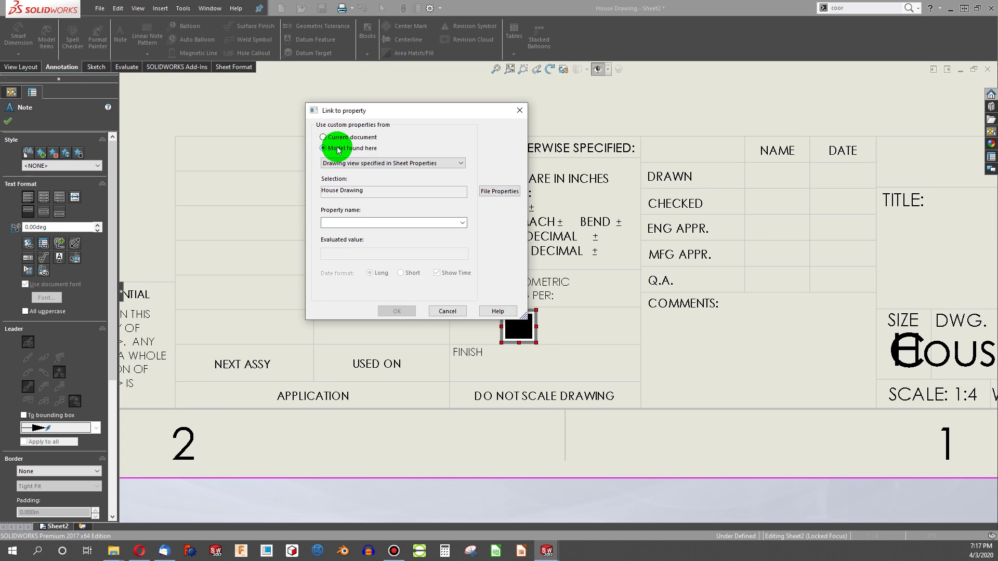
left_click(374, 163)
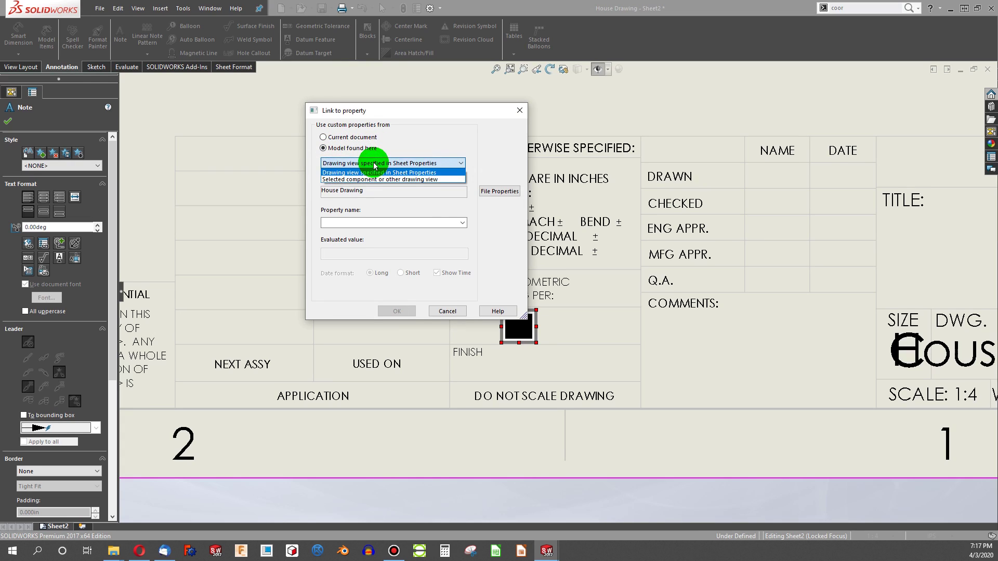
left_click(374, 180)
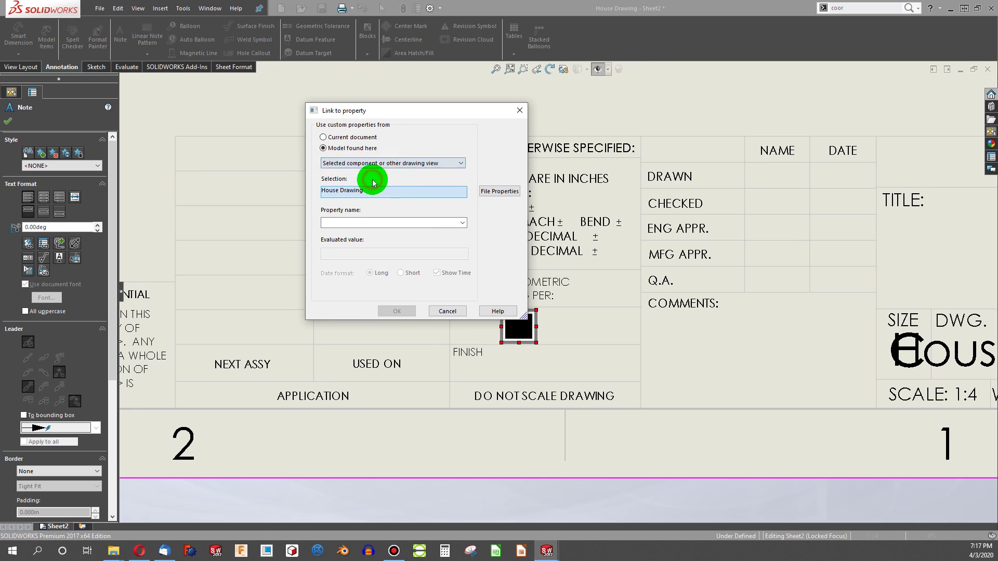
left_click(346, 191)
left_click(61, 112)
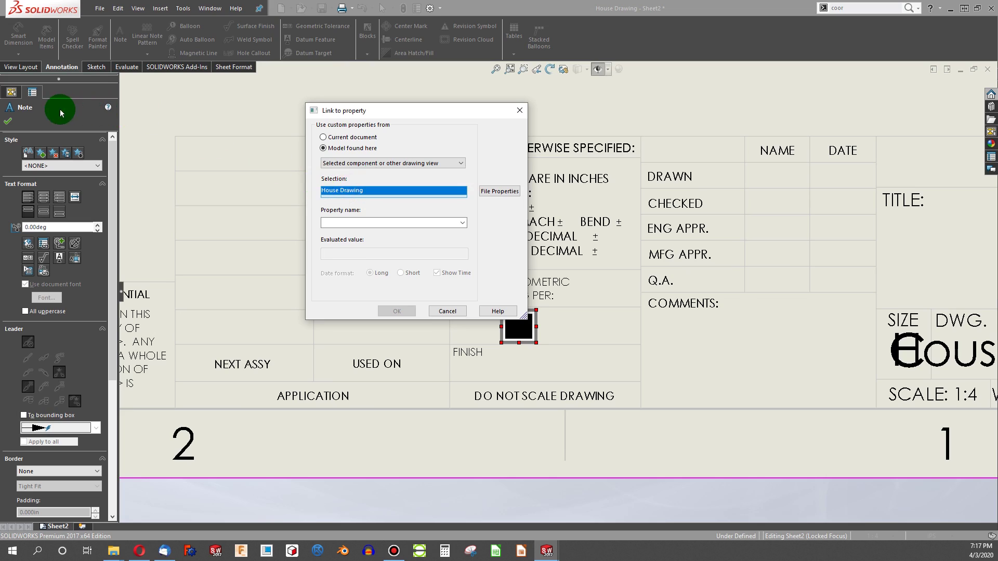
left_click(12, 92)
left_click(74, 176)
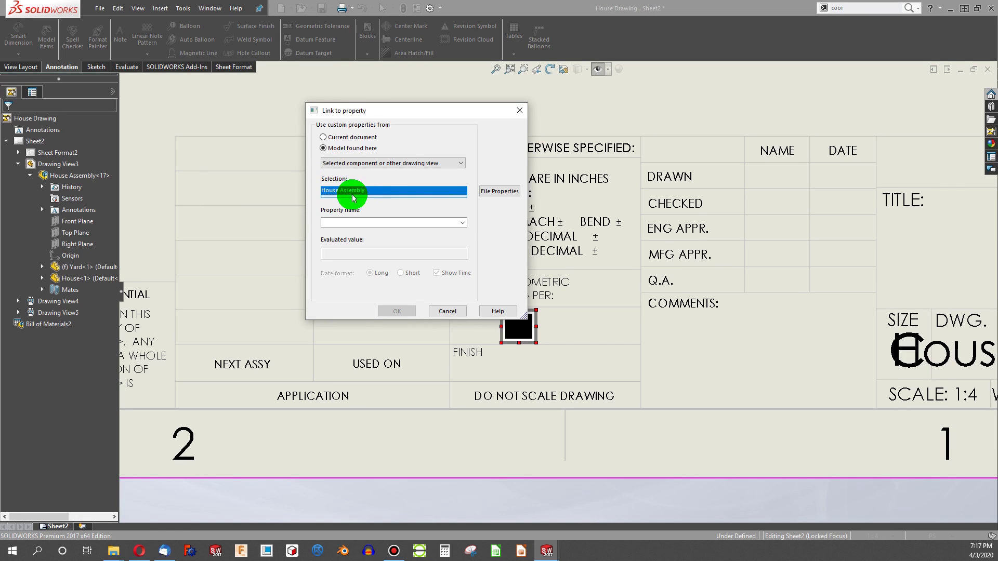
left_click(461, 224)
left_click(346, 232)
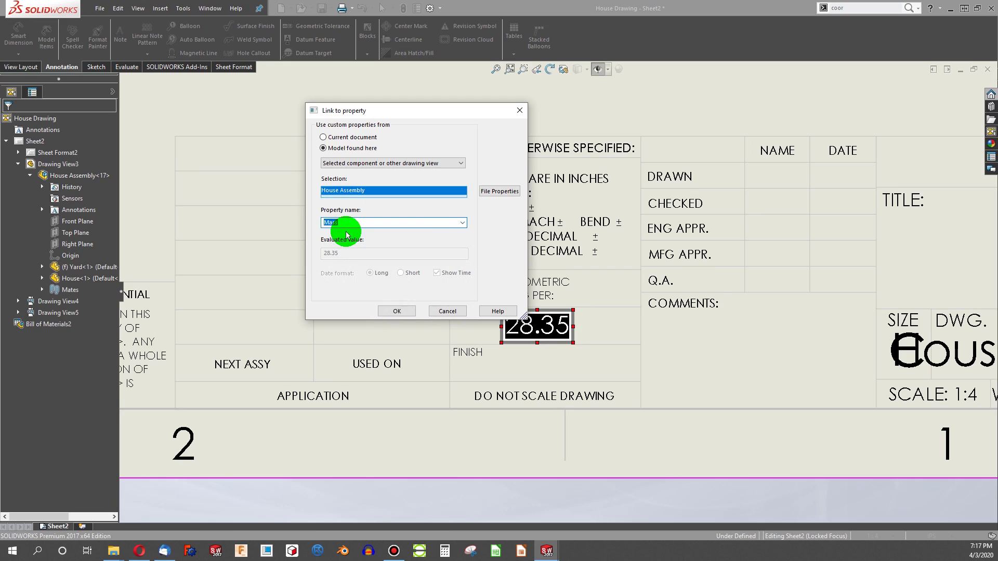
left_click(394, 310)
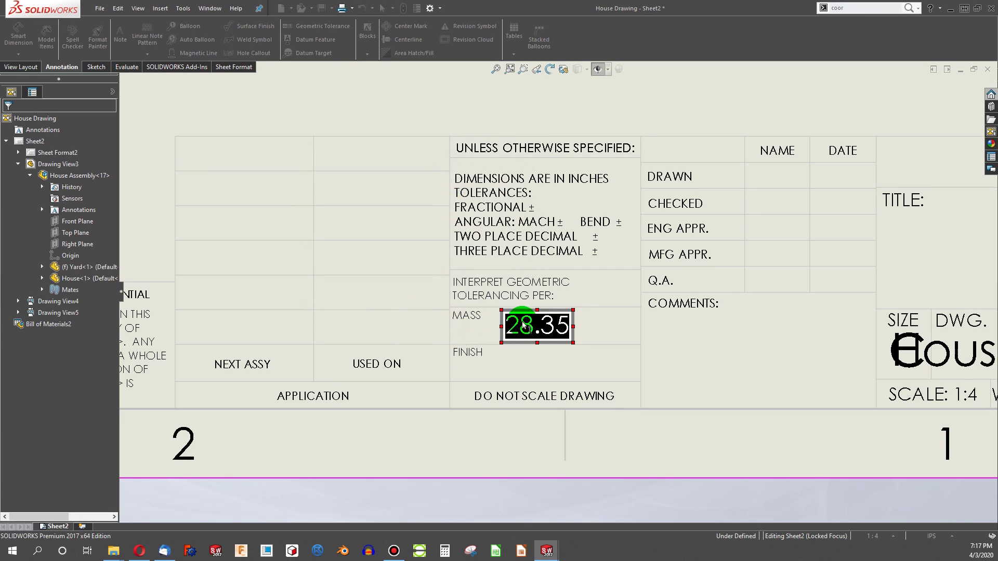
- Finish the mass note and switch to the House Assembly window
left_click(367, 251)
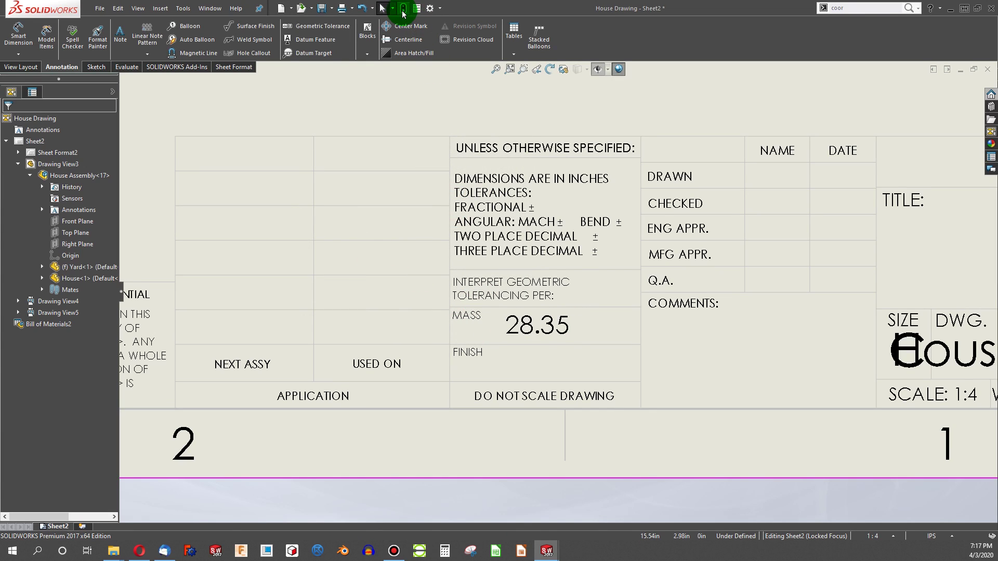
mouse_move(546, 550)
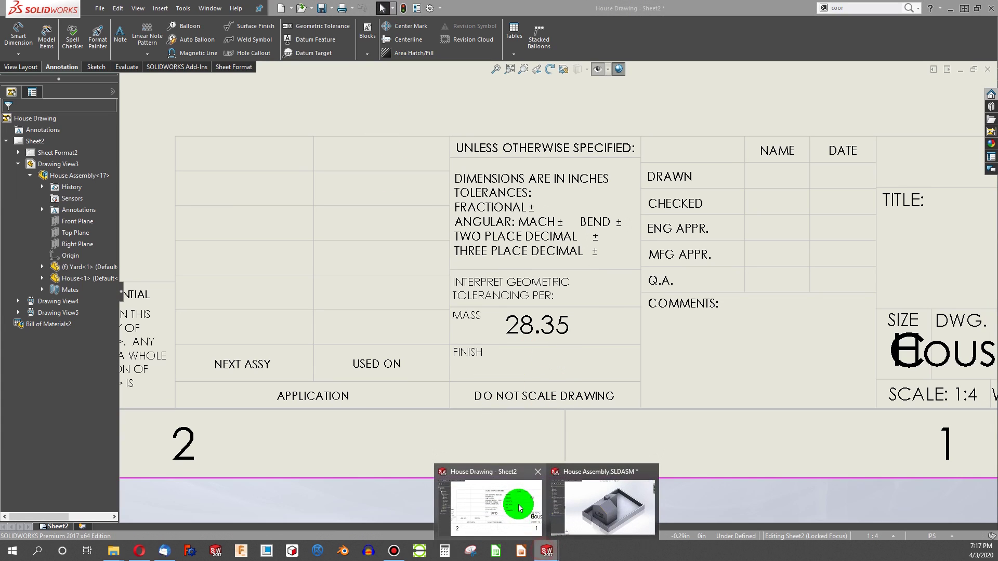
left_click(600, 512)
- Set the yard's Boss-Extrude1 depth to 0.1in, save the assembly, and return to the drawing
right_click(772, 283)
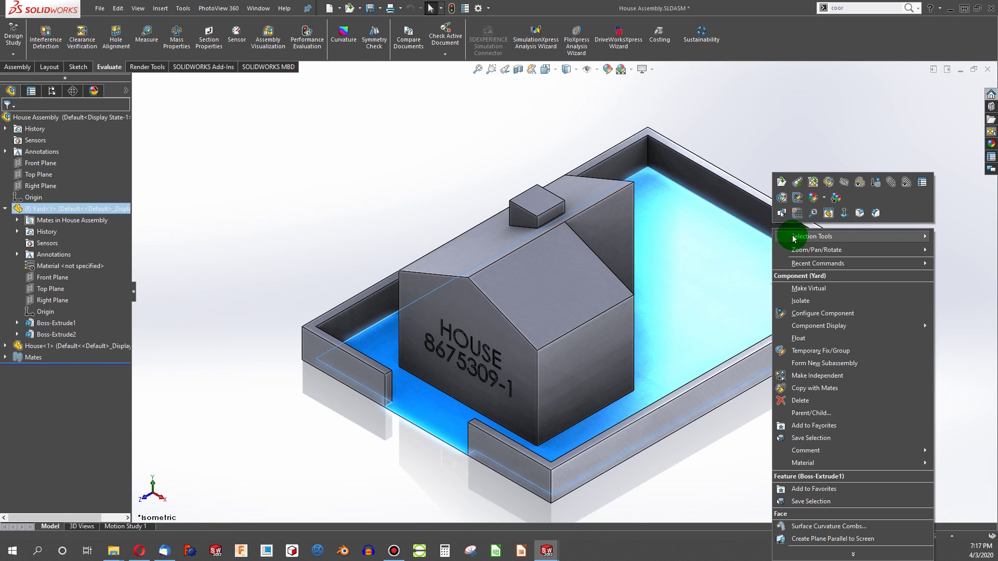
left_click(782, 186)
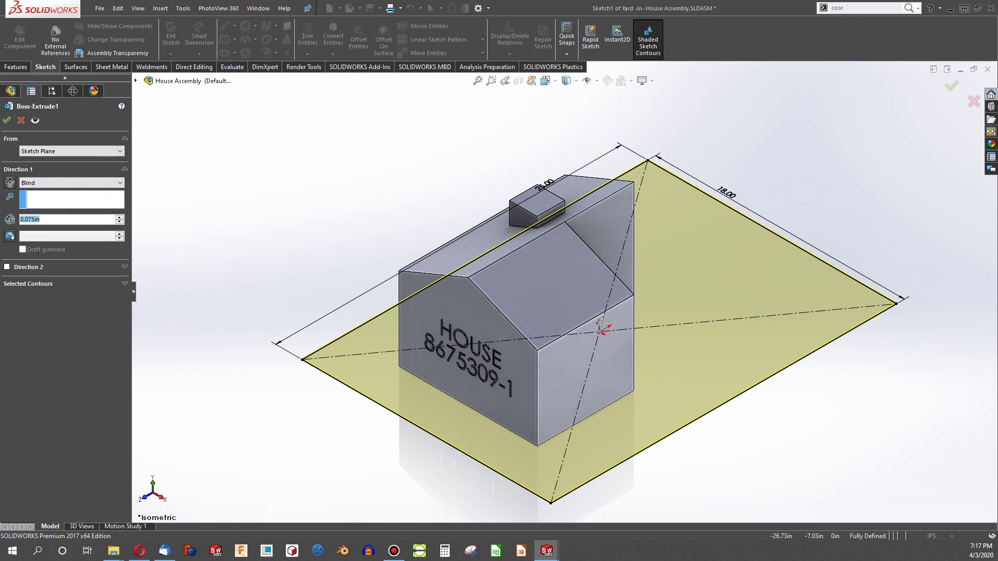
type(".1")
left_click(6, 122)
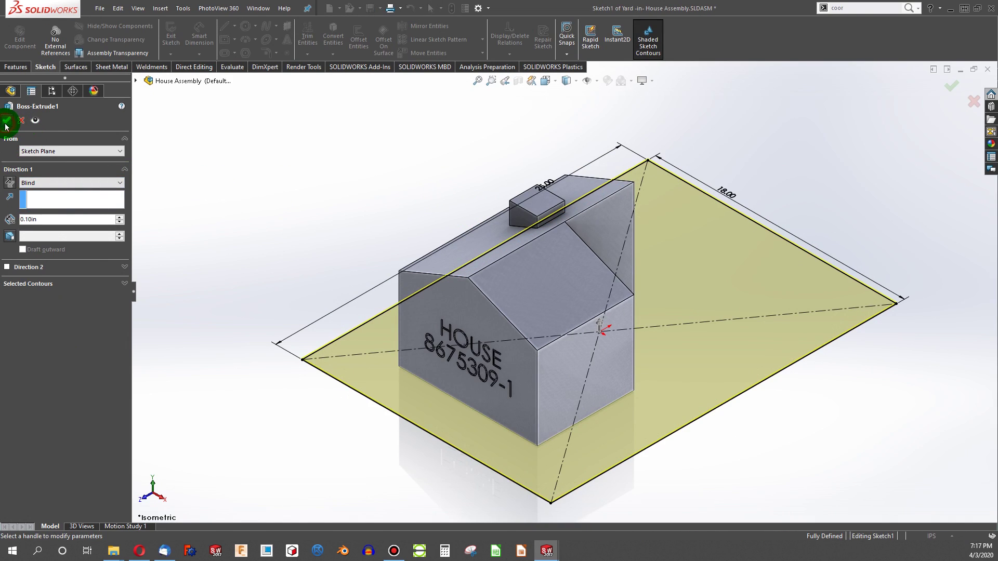
left_click(21, 32)
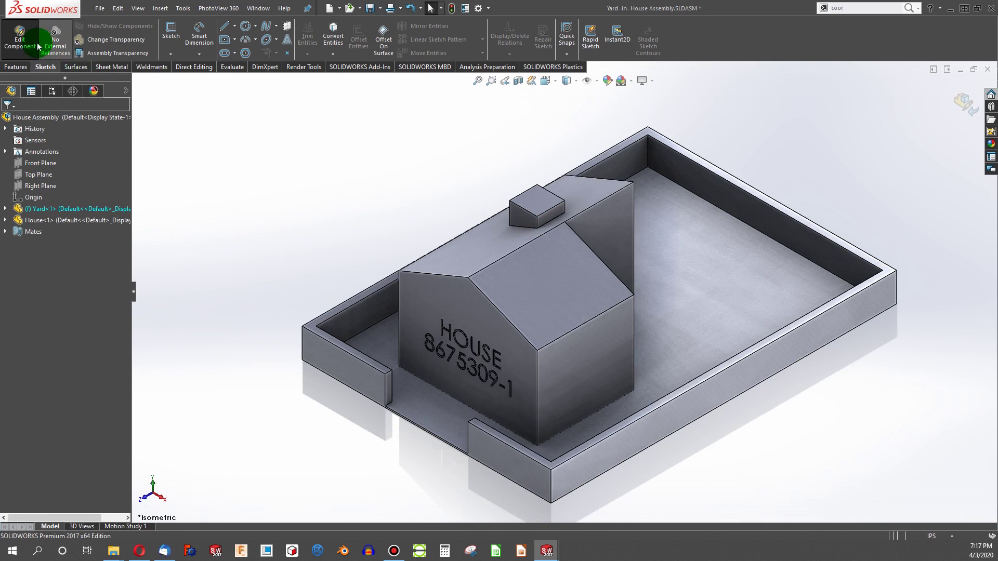
left_click(378, 7)
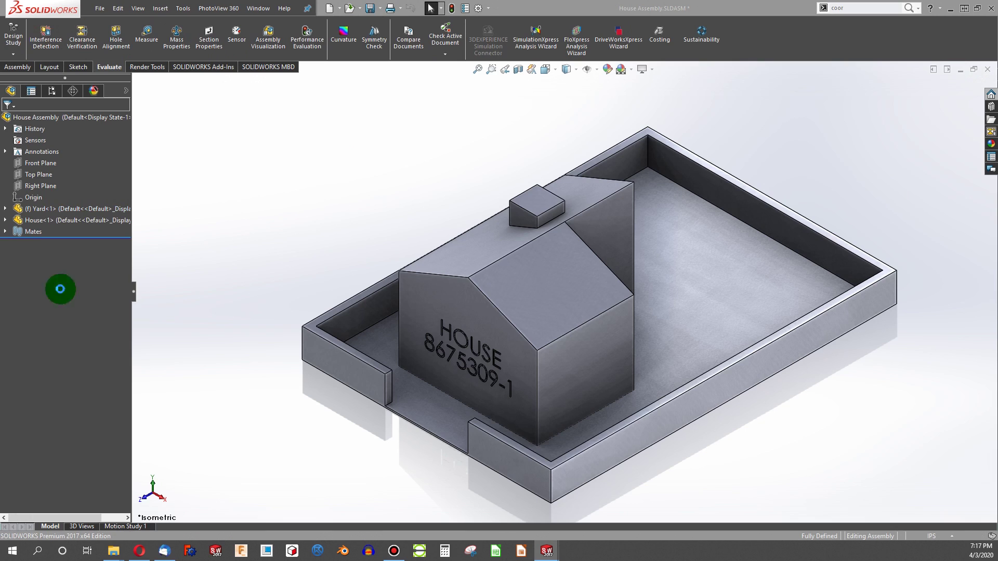
left_click(646, 307)
key("ctrl+Tab")
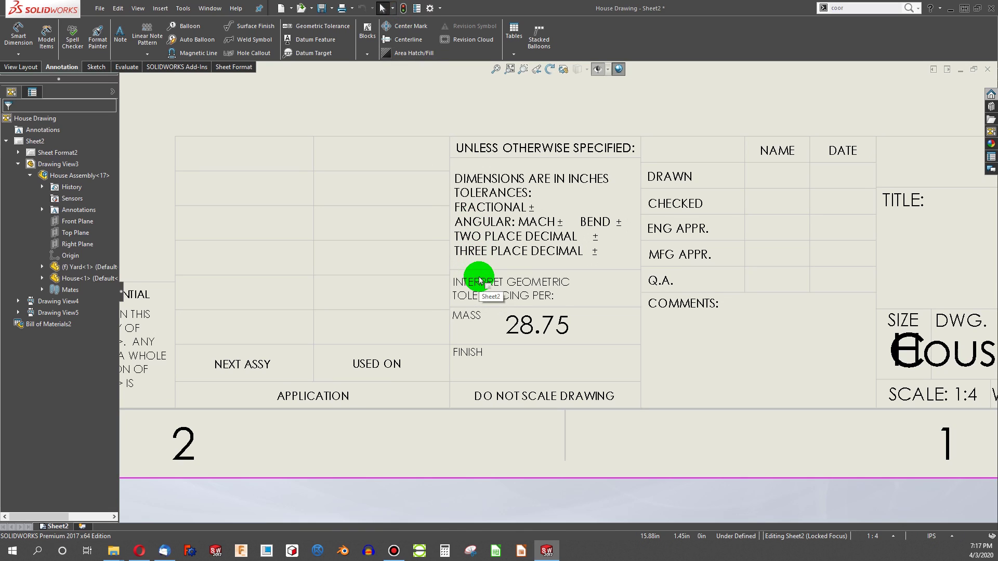
scroll(584, 426, "up", 5)
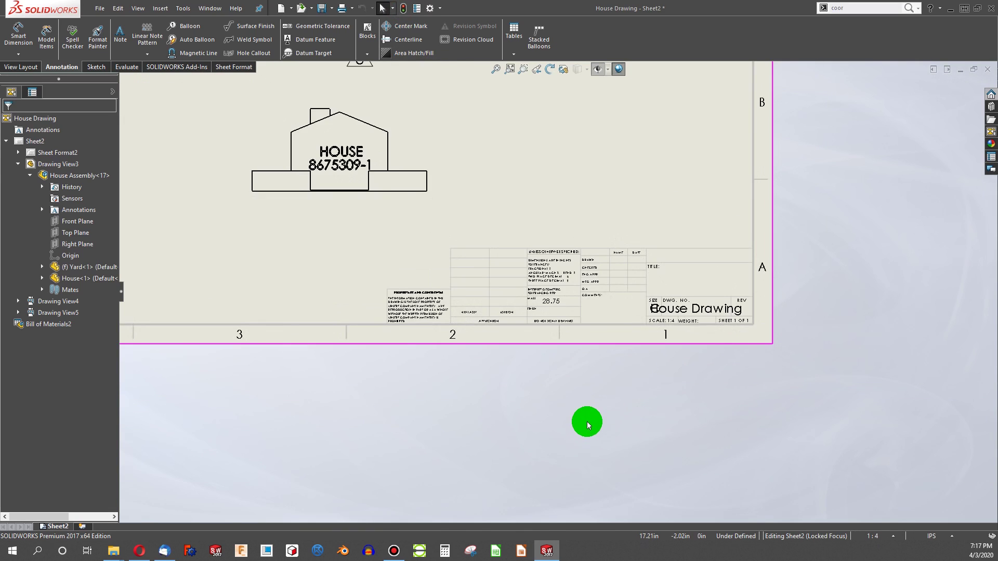
scroll(525, 249, "up", 2)
scroll(601, 147, "down", 3)
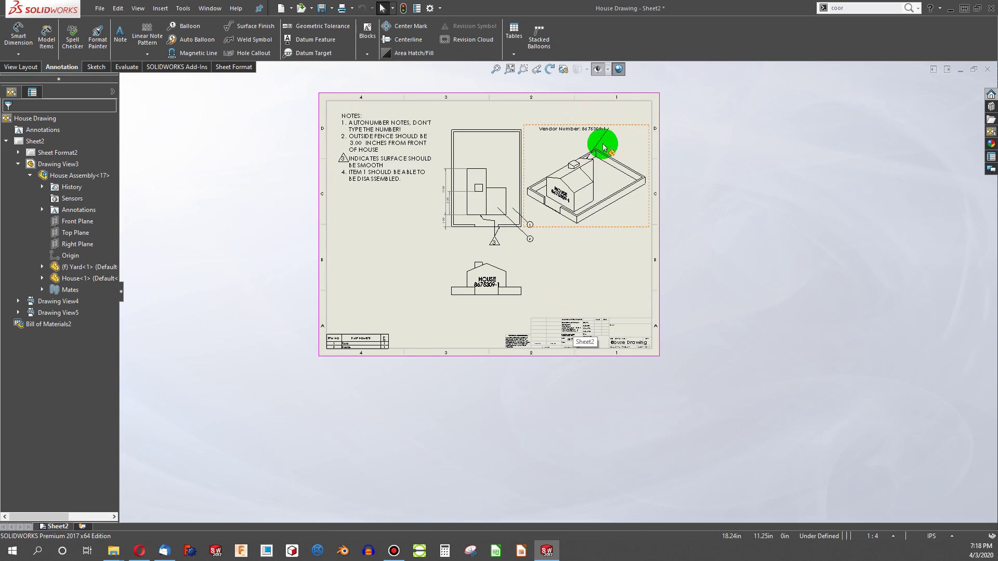
scroll(566, 140, "down", 2)
scroll(557, 147, "down", 3)
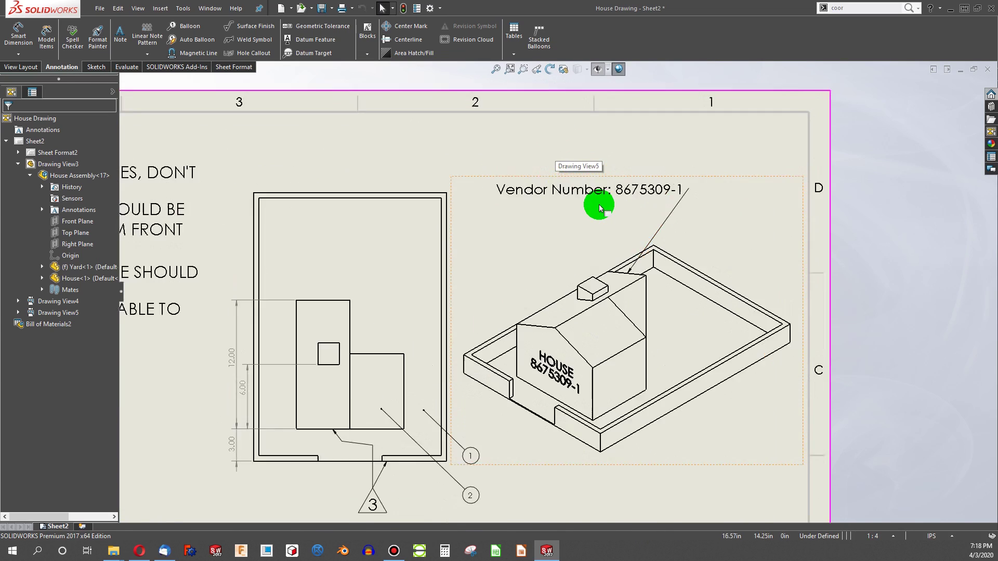
left_click(615, 202)
double_click(615, 201)
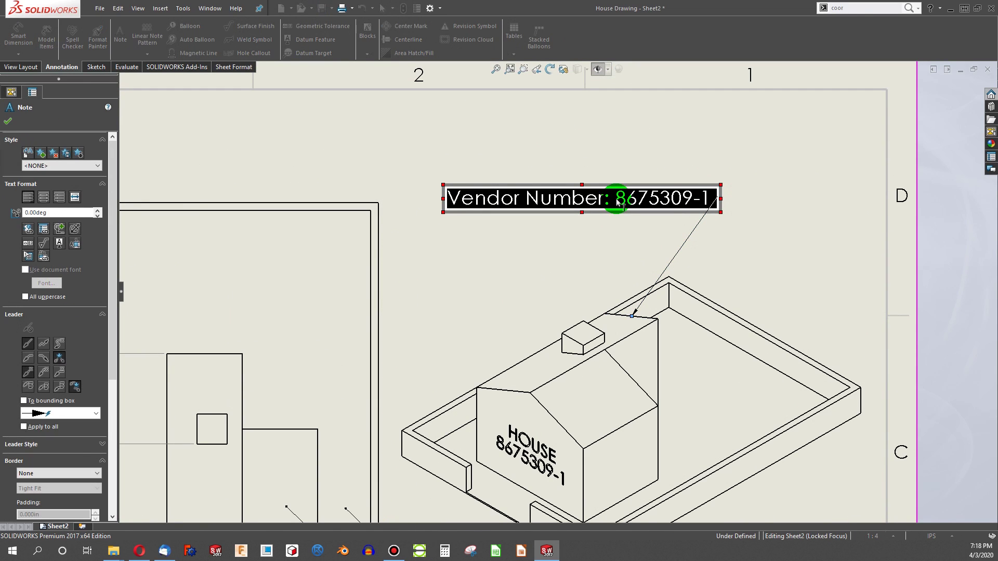
left_click_drag(615, 202, 707, 203)
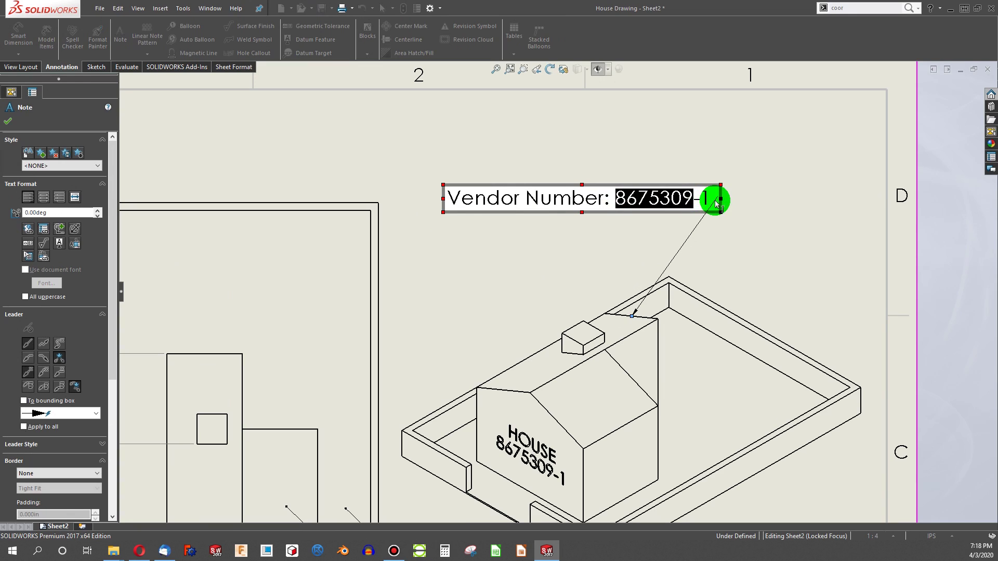
left_click(684, 200)
left_click_drag(709, 197, 638, 199)
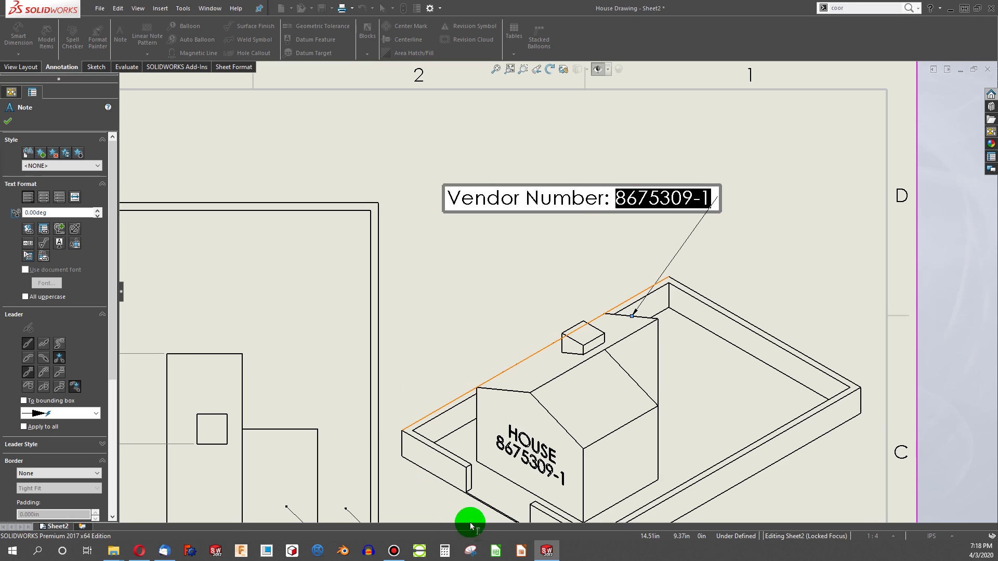
left_click(623, 331)
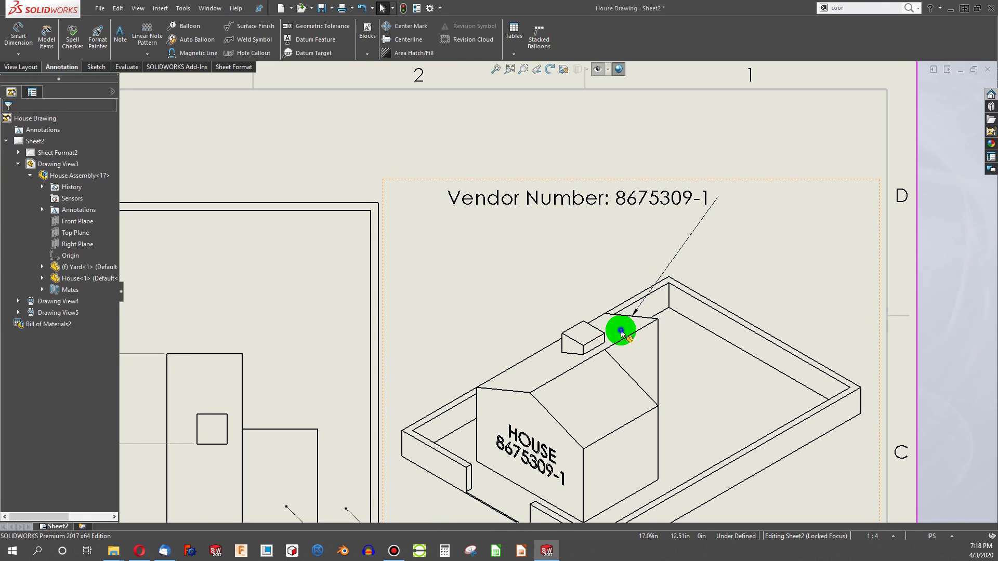
right_click(622, 330)
- Open the House part and add a Text custom property Vendor Number with value 8675309-2
left_click(631, 165)
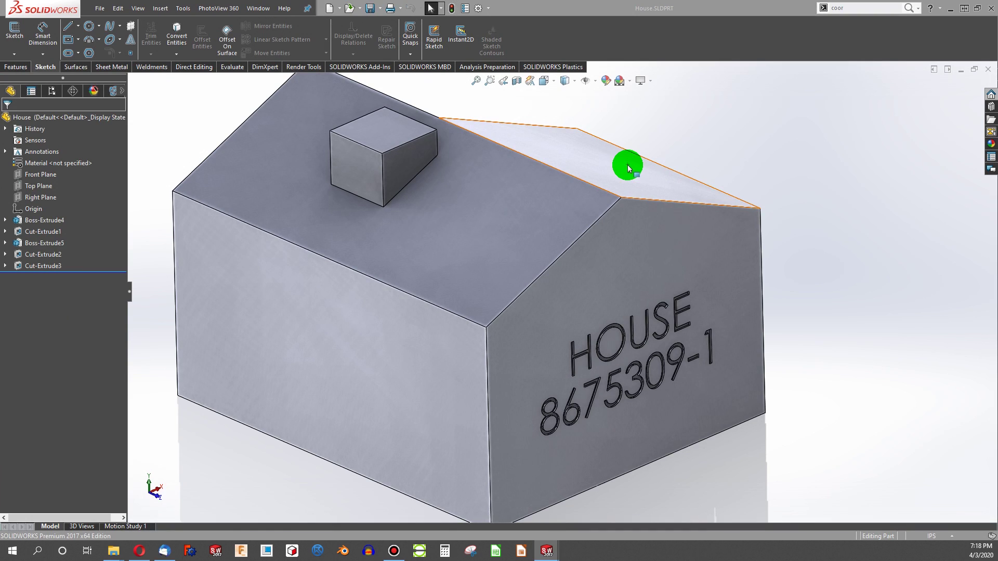
left_click(475, 14)
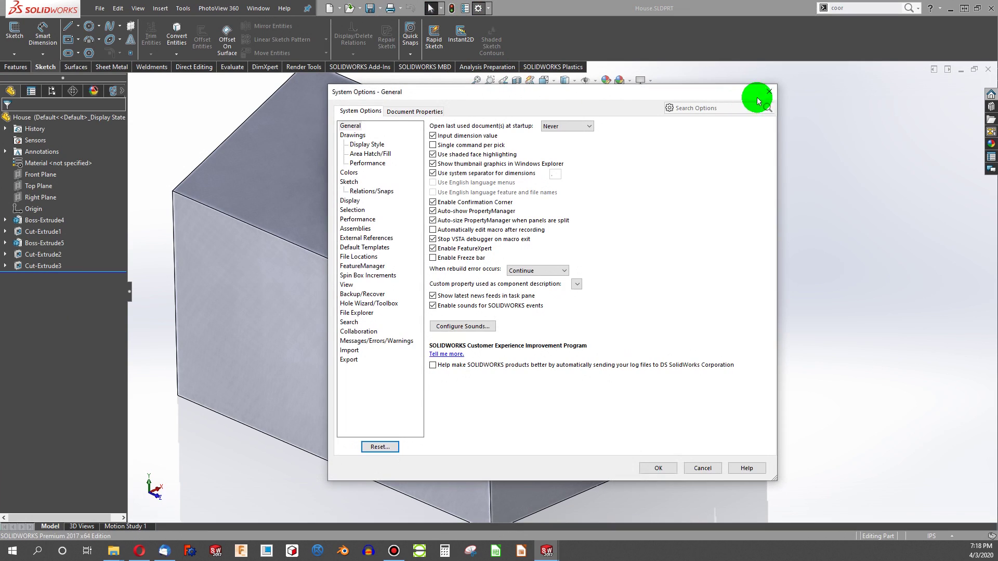
left_click(768, 92)
left_click(465, 9)
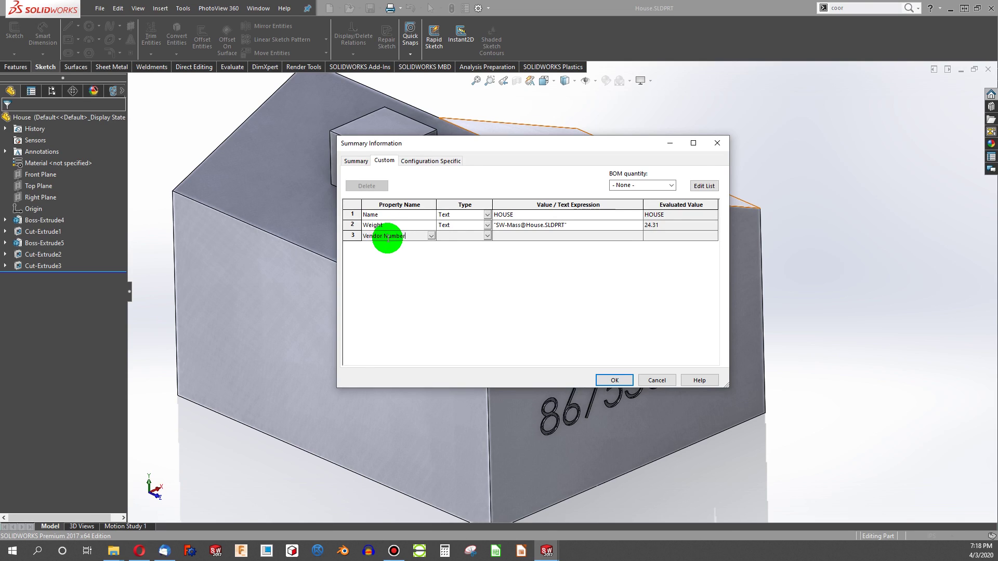
key("Tab")
left_click(518, 237)
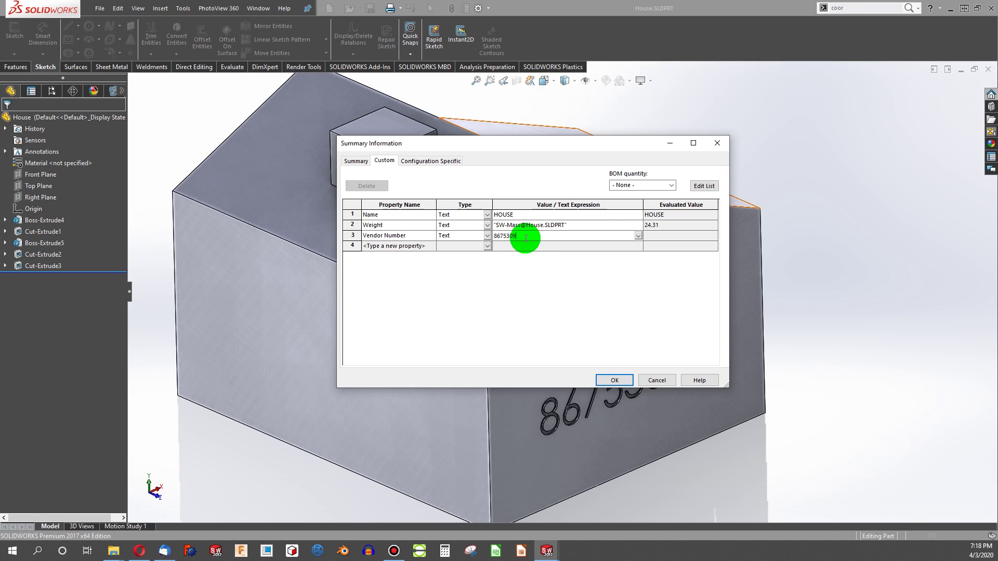
left_click(615, 380)
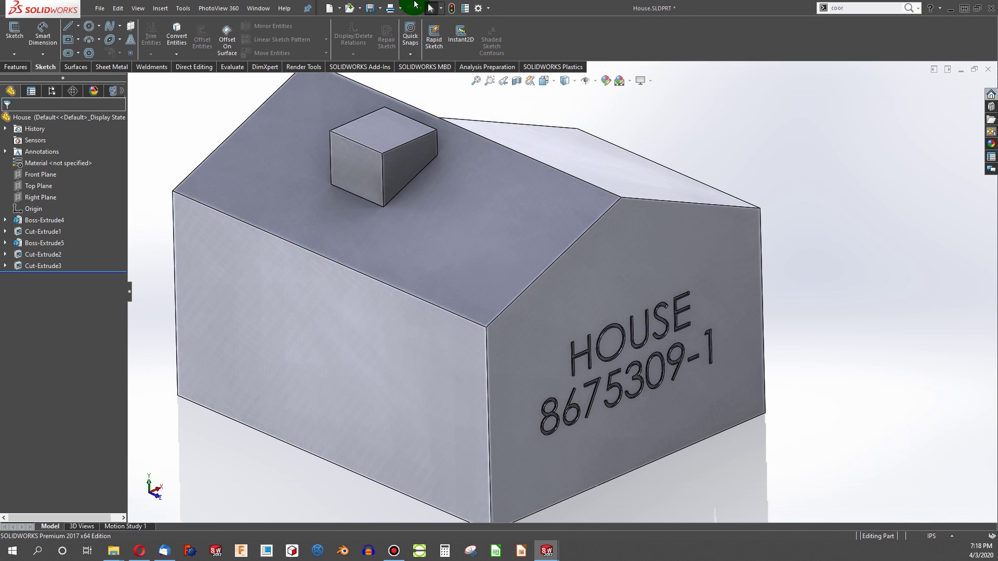
- Back in the drawing, delete the hand-typed number from the vendor-number note
left_click(987, 68)
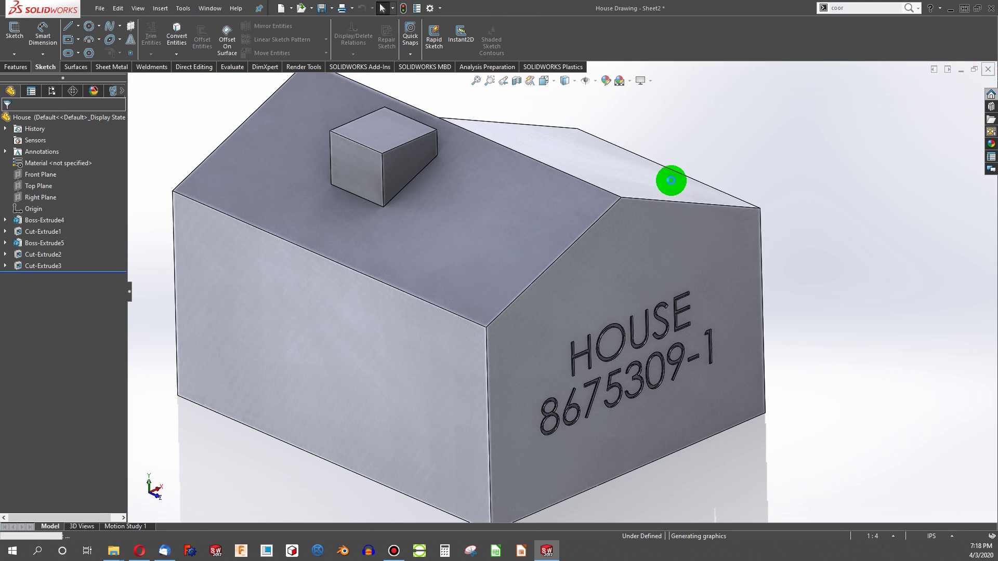
left_click(627, 200)
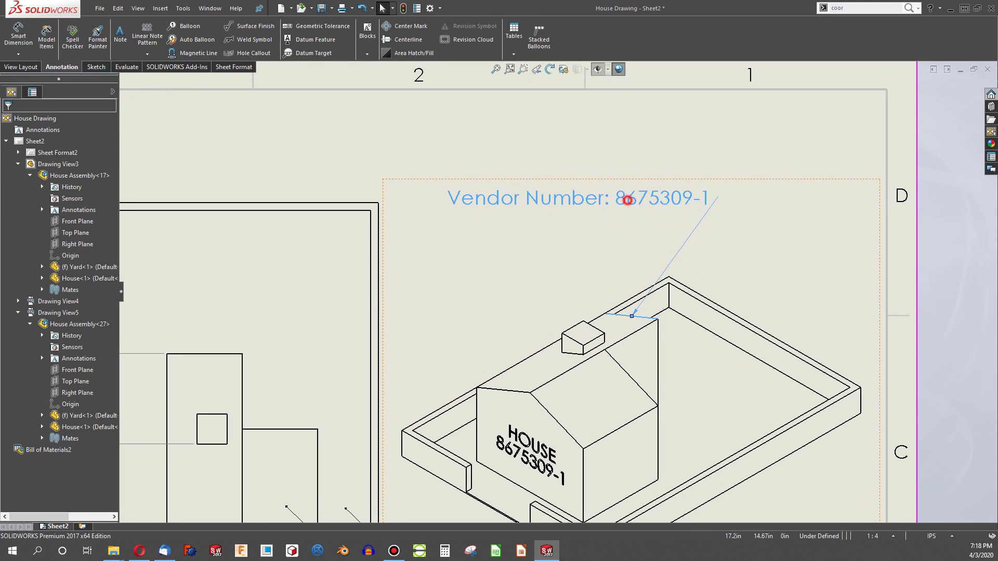
double_click(613, 196)
left_click_drag(615, 197, 712, 201)
key("Delete")
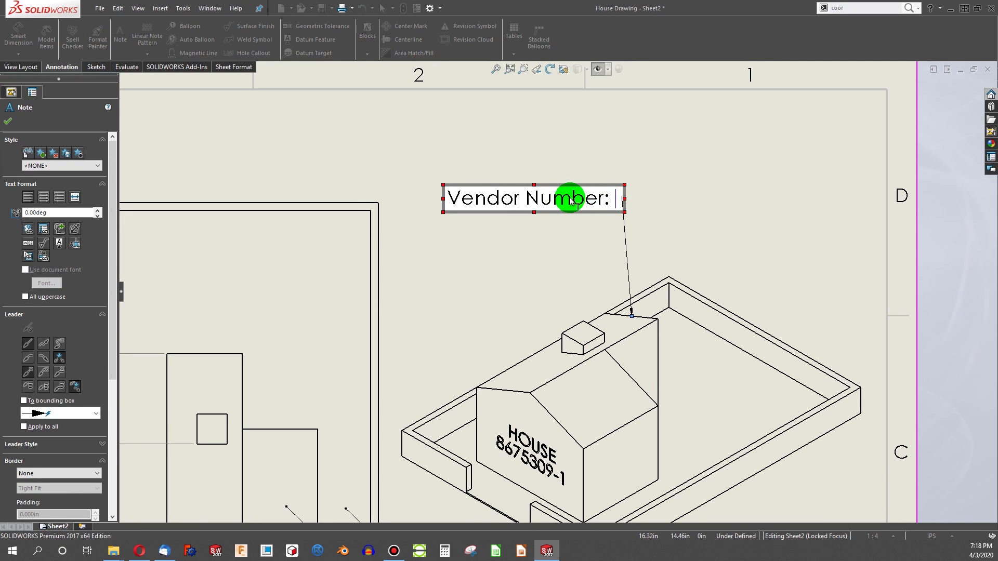
- Link the note to the component's Vendor Number property so it reads 8675309-2
left_click(43, 228)
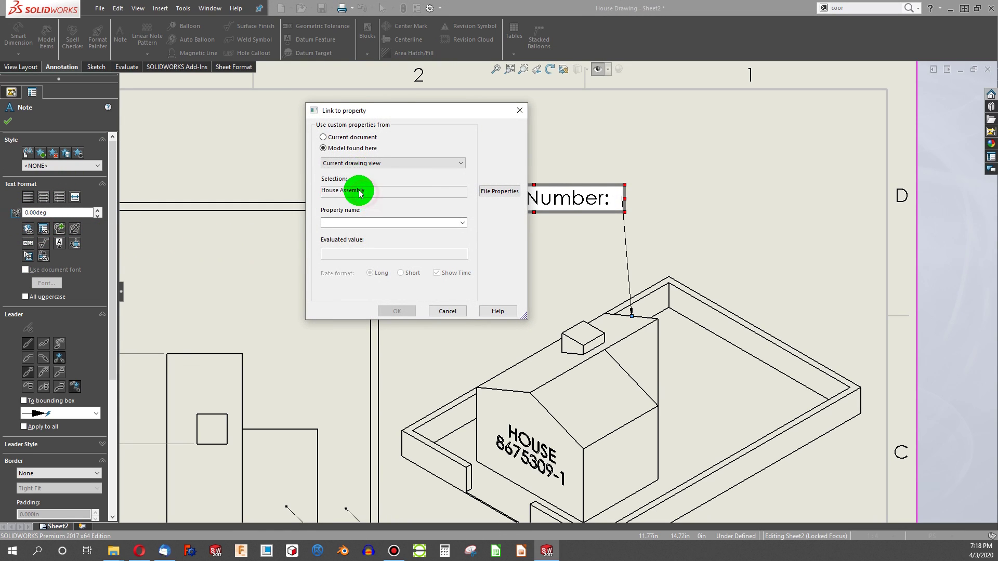
left_click(343, 162)
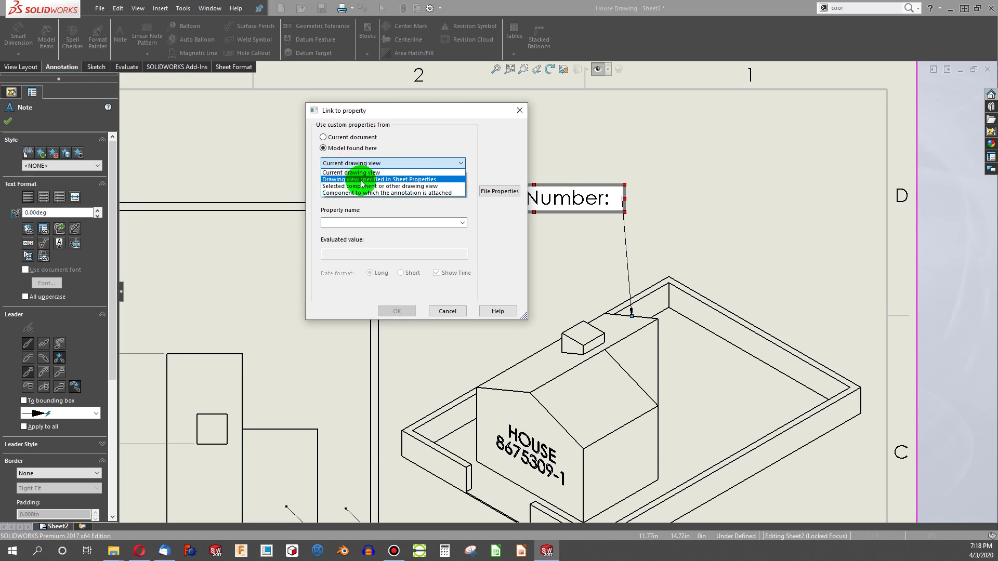
left_click(454, 193)
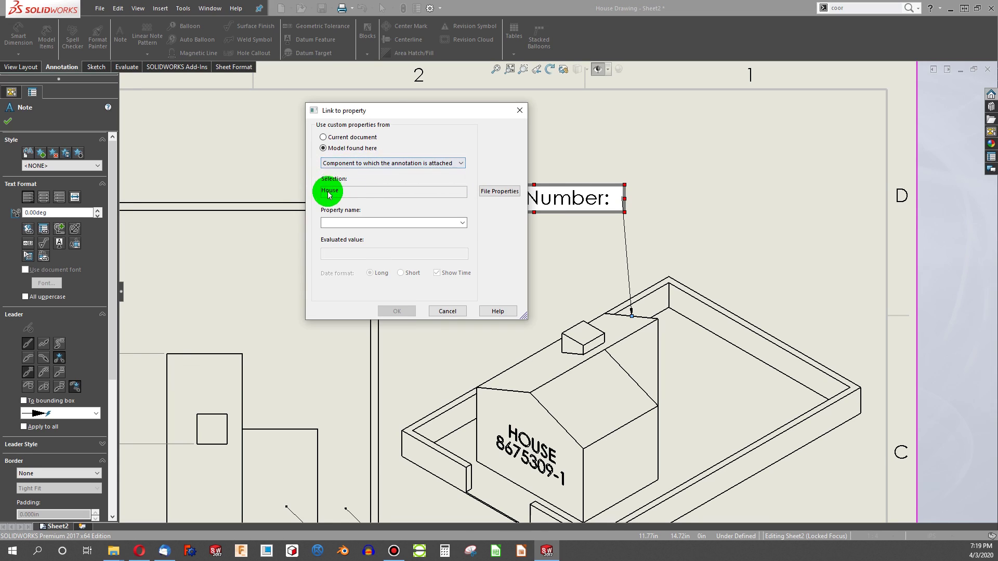
left_click(459, 227)
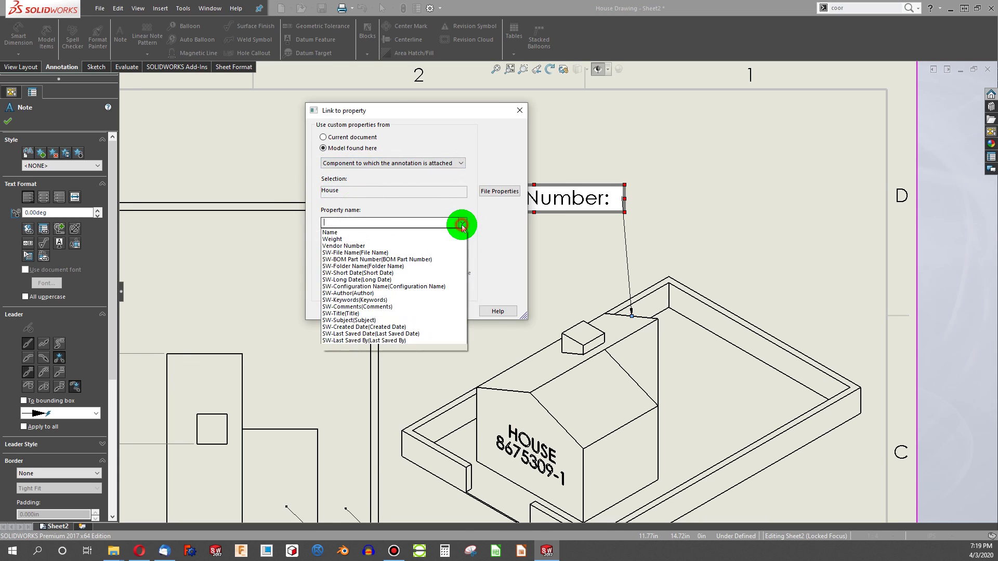
left_click(419, 246)
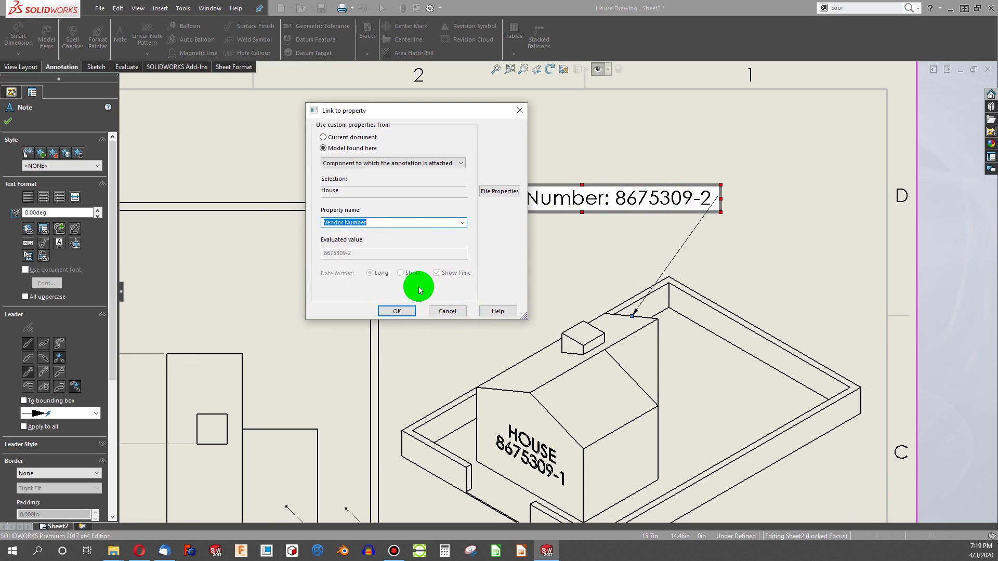
left_click(396, 311)
left_click(481, 300)
- Select the isometric house view on the sheet
scroll(519, 300, "up", 10)
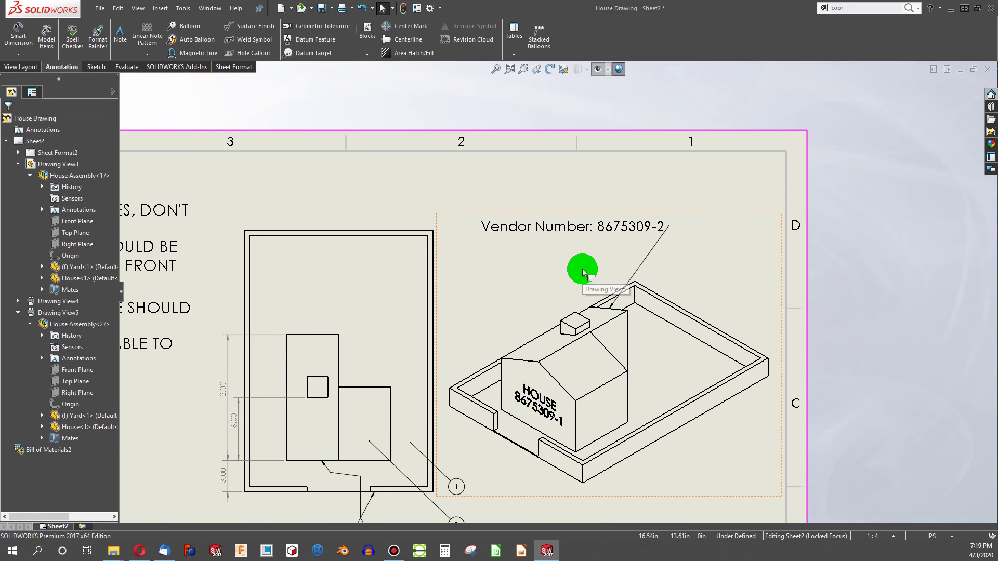
scroll(517, 399, "down", 3)
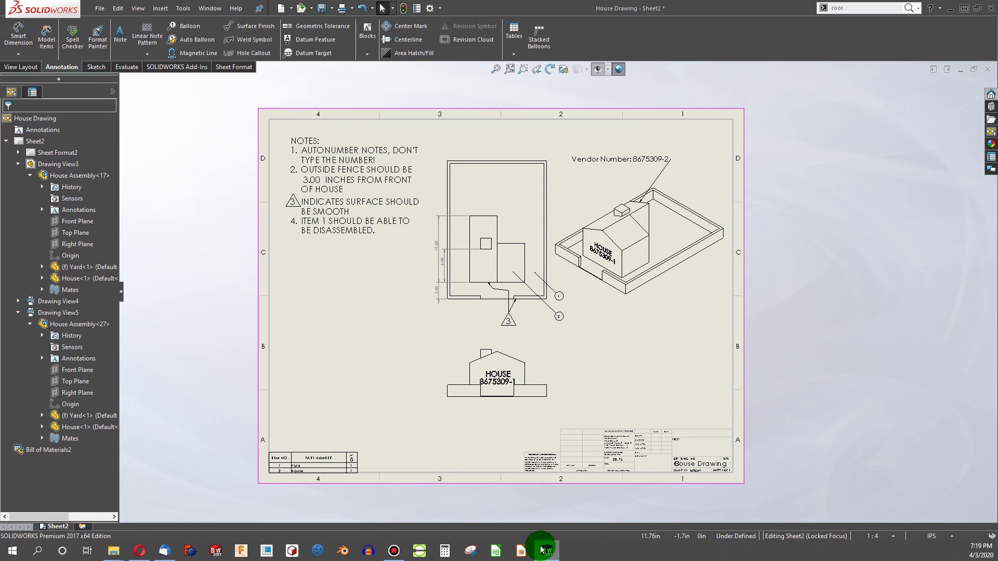
scroll(626, 258, "down", 4)
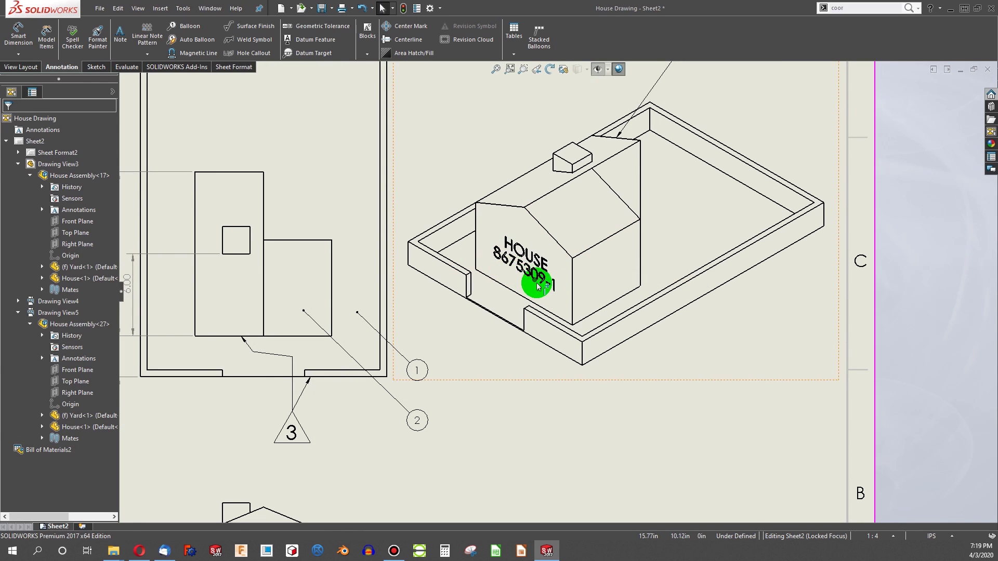
left_click(553, 221)
- Open the House part and start editing the engraved number text in Sketch8
right_click(552, 158)
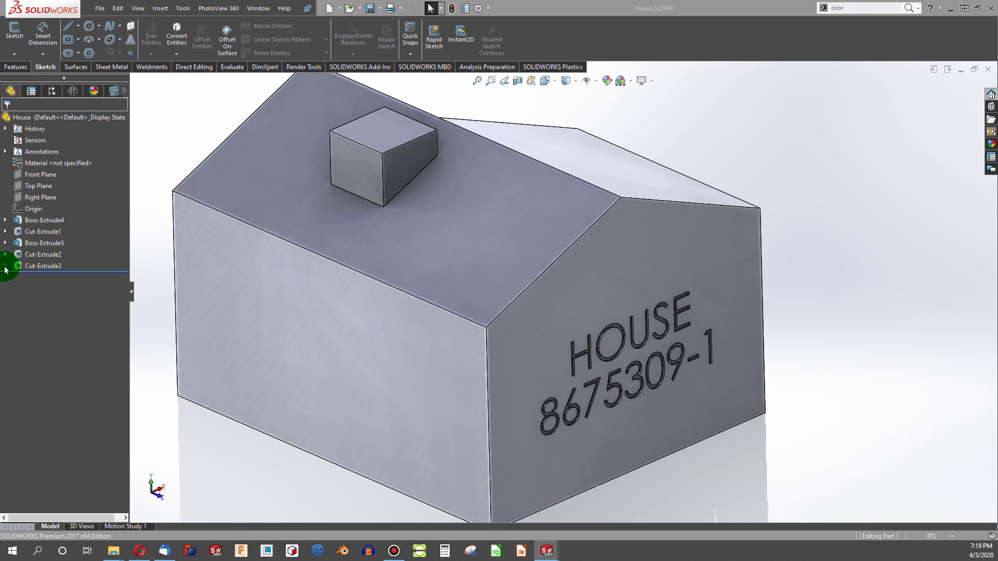
left_click(5, 265)
left_click(50, 277)
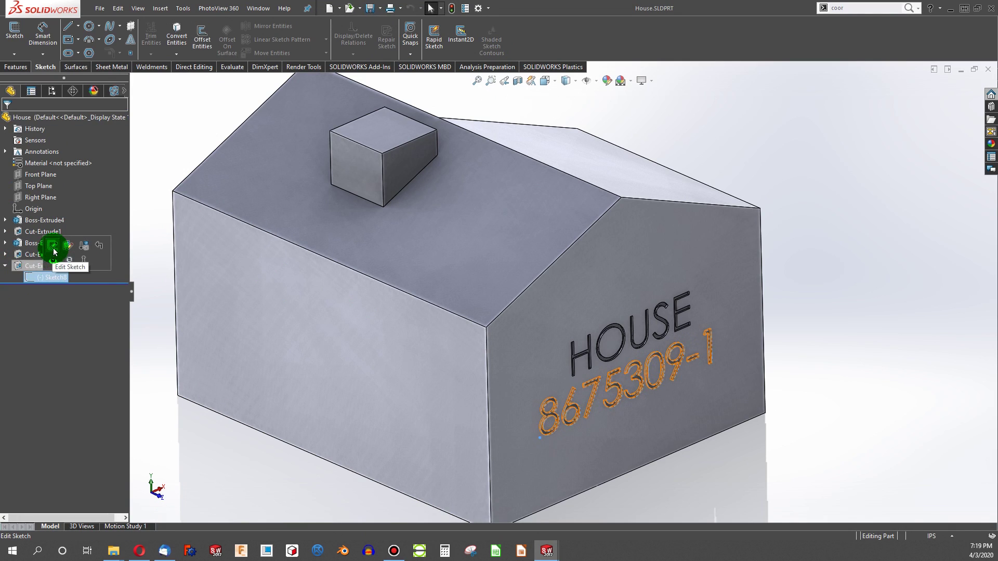
left_click(54, 251)
mouse_move(555, 416)
middle_mouse_down()
mouse_move(525, 372)
mouse_move(522, 485)
mouse_move(495, 421)
mouse_move(479, 419)
mouse_move(561, 416)
middle_mouse_up()
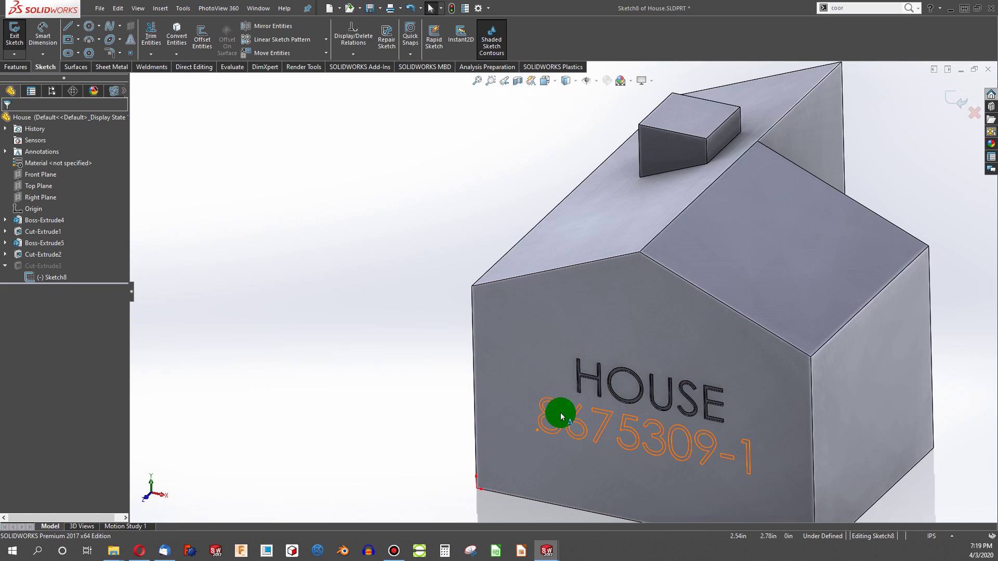
double_click(561, 417)
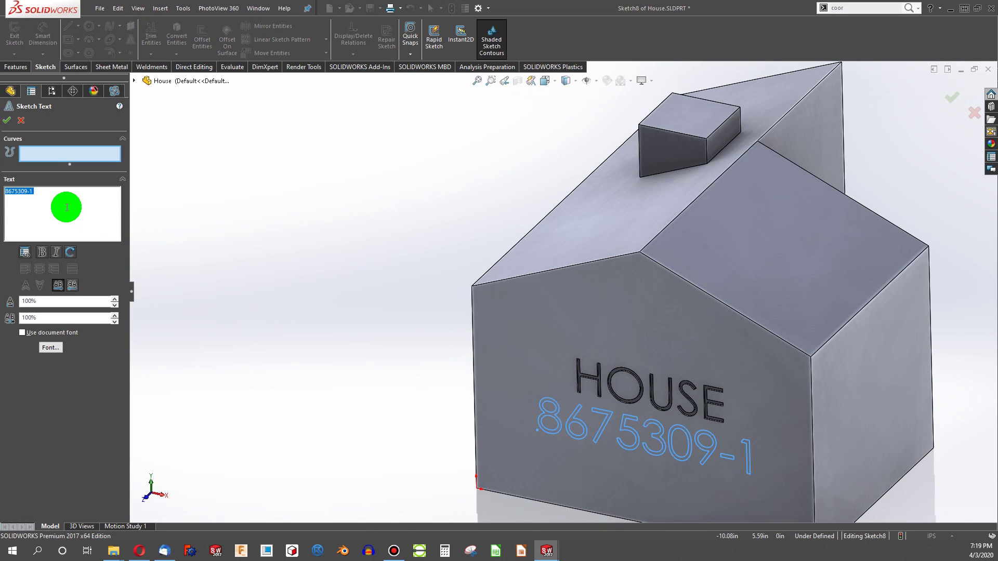
- Replace the hard-coded 8675309-1 text with a link to the current document's Vendor Number property
key("ctrl+a")
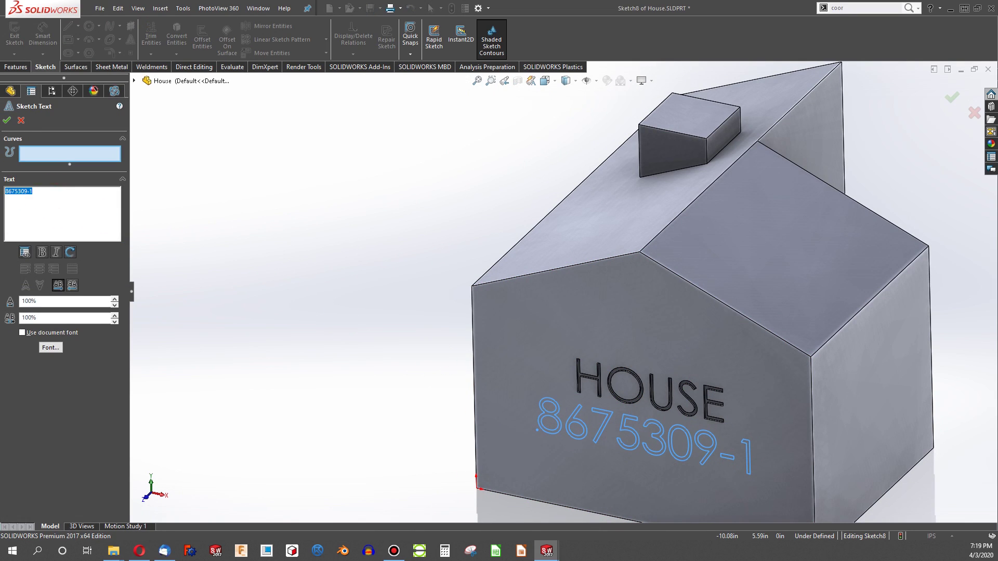
key("BackSpace")
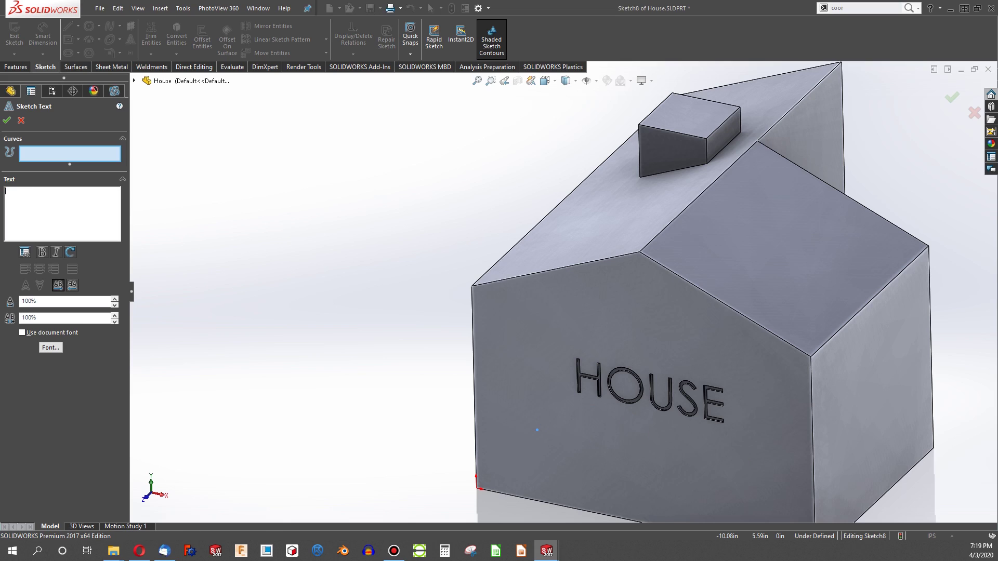
left_click(24, 252)
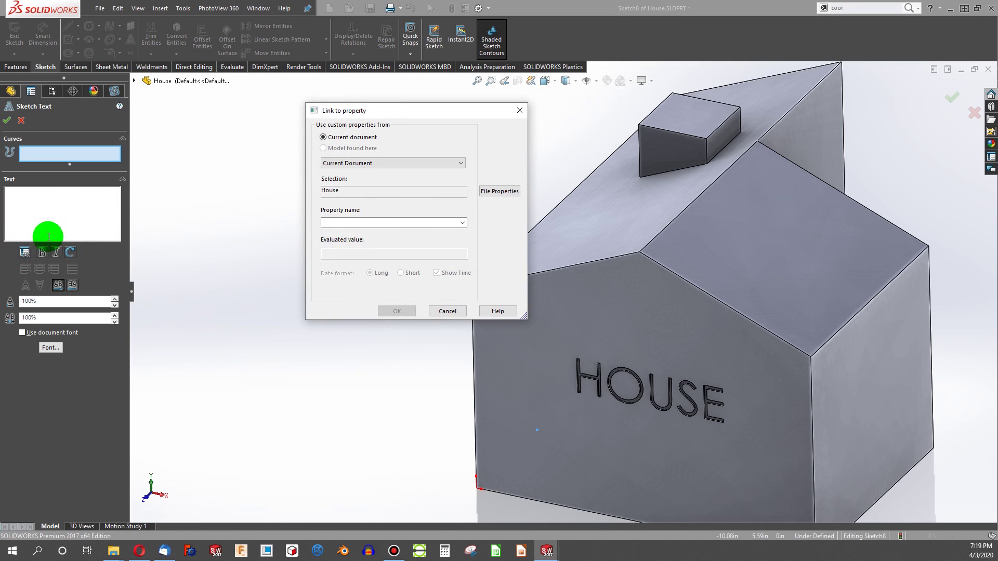
left_click(353, 164)
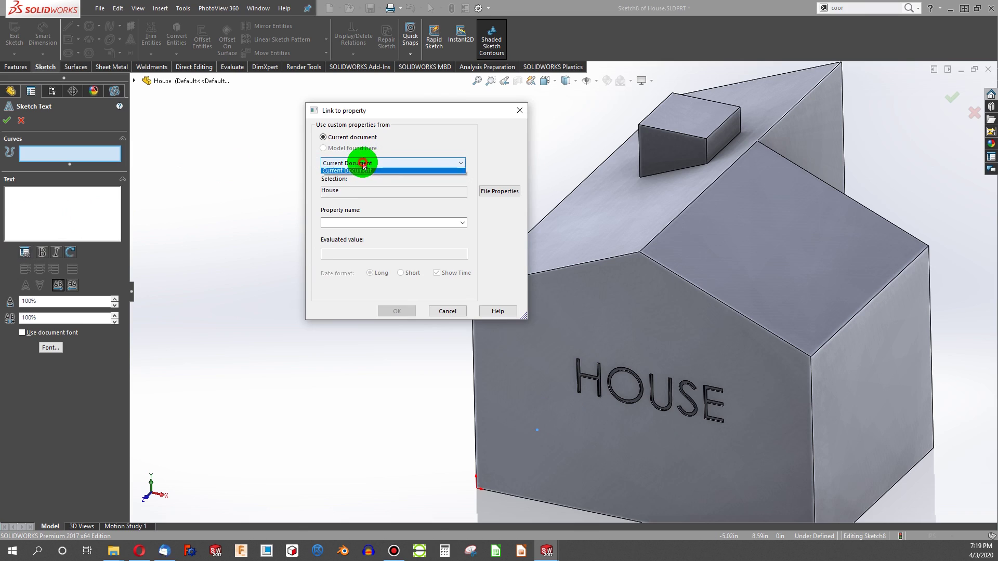
left_click(360, 164)
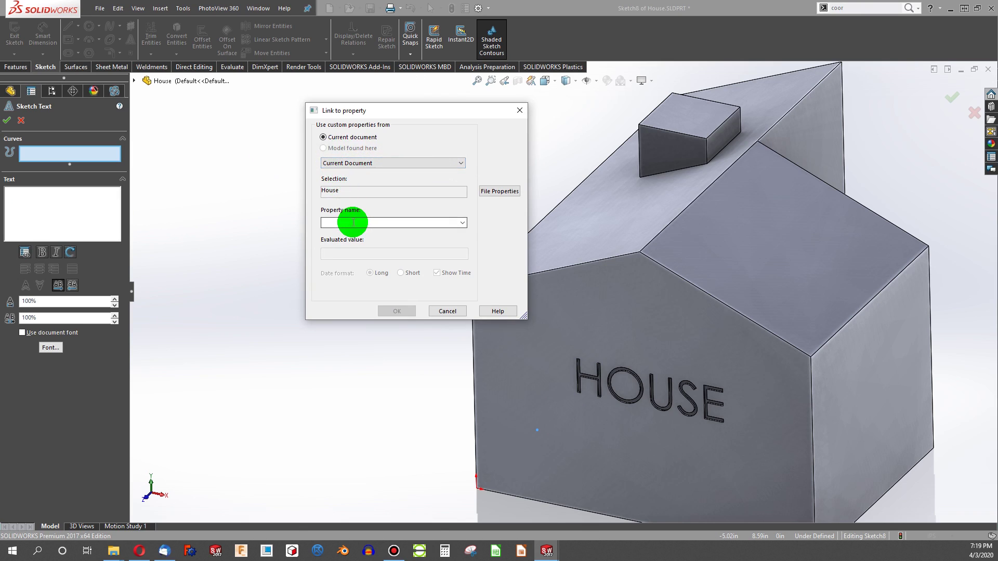
left_click(461, 222)
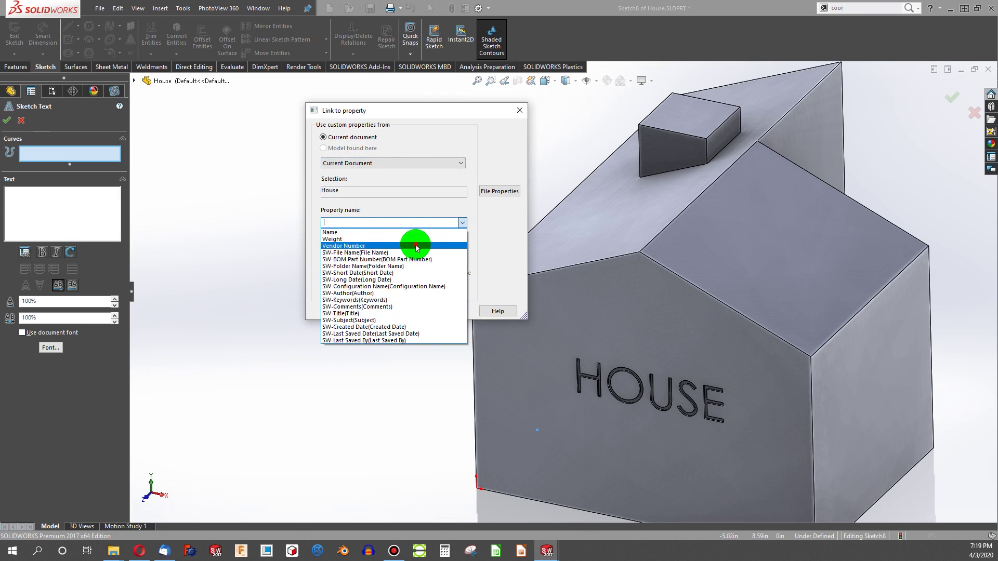
left_click(414, 245)
left_click(394, 310)
left_click(82, 212)
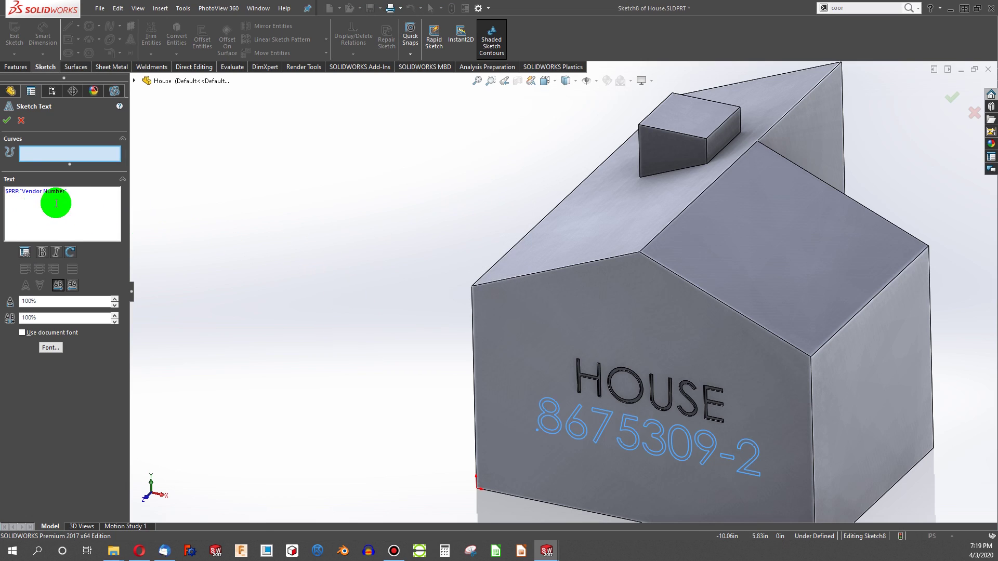
left_click_drag(67, 192, 6, 192)
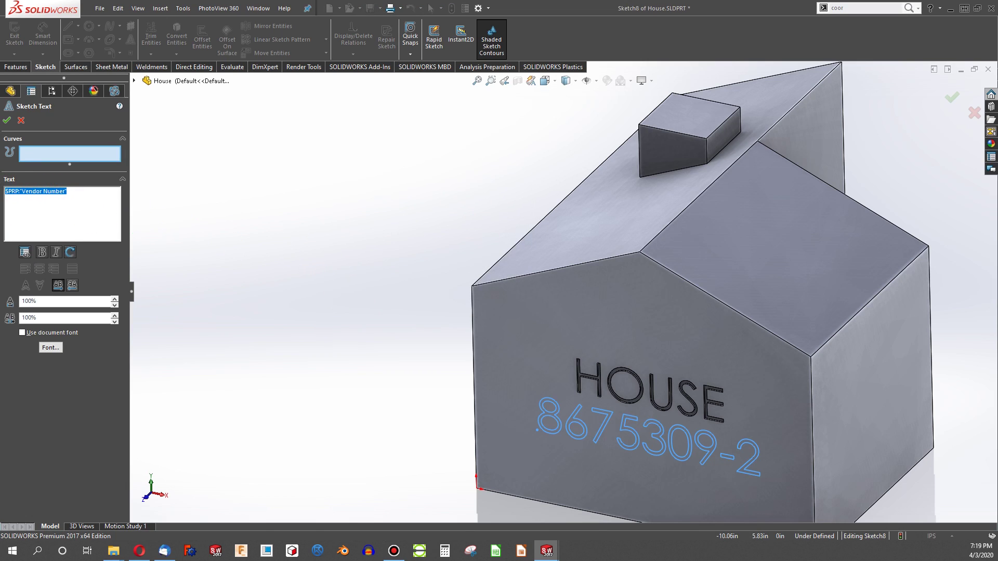
- Accept the linked text and exit the sketch so the engraving recuts as 8675309-2
left_click(7, 123)
scroll(363, 297, "up", 3)
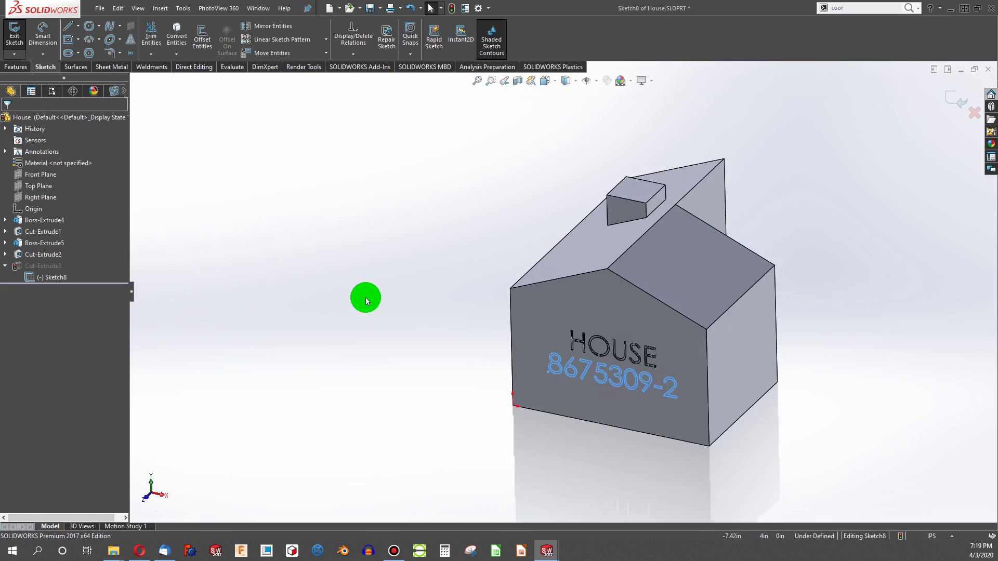
scroll(666, 379, "down", 6)
left_click(509, 199)
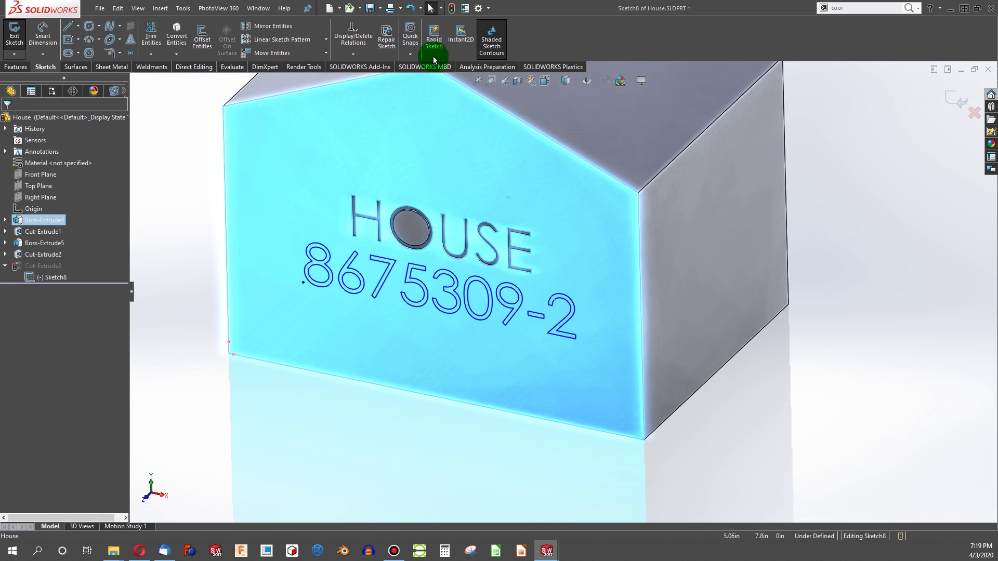
left_click(451, 8)
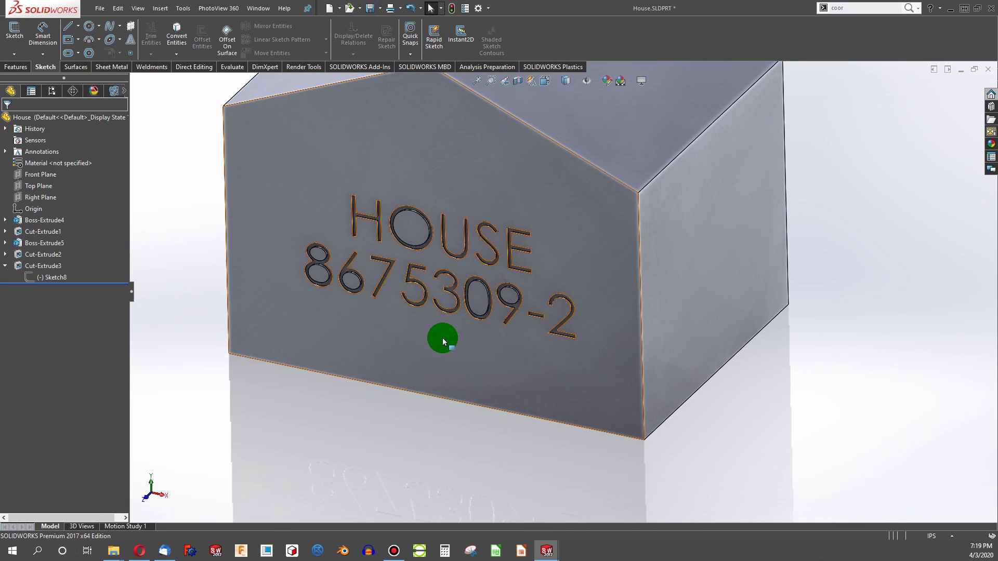
- Change the Vendor Number property to 8675309-3, rebuild, then save and close House.SLDPRT
mouse_move(442, 339)
middle_mouse_down()
mouse_move(414, 237)
mouse_move(443, 347)
mouse_move(410, 330)
mouse_move(428, 347)
mouse_move(508, 211)
mouse_move(572, 163)
mouse_move(443, 8)
middle_mouse_up()
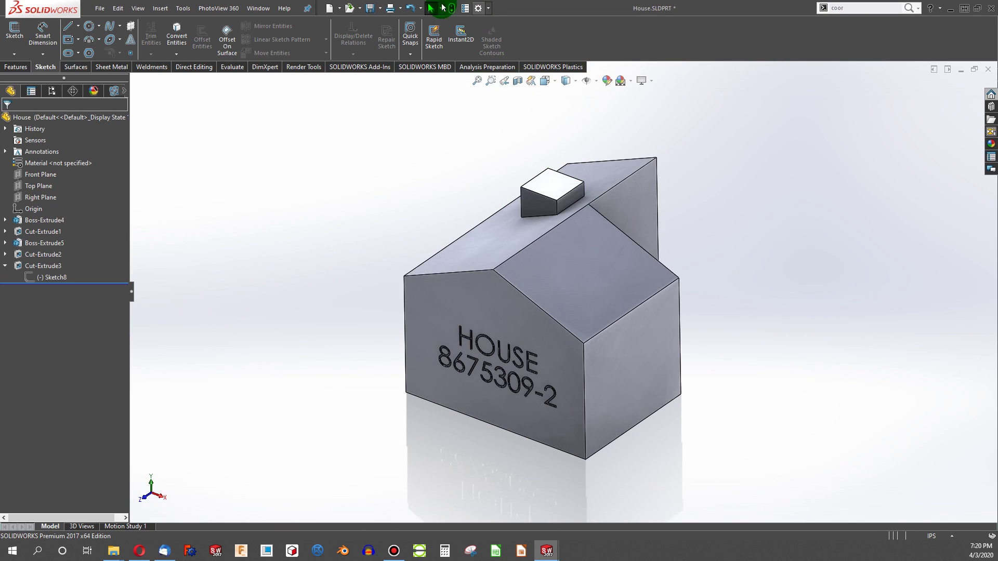
left_click(465, 10)
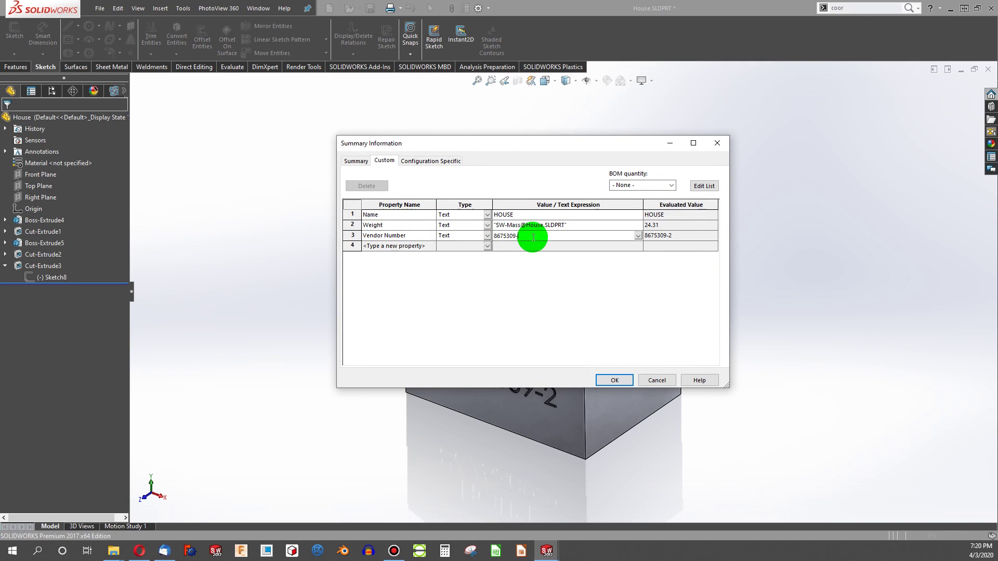
left_click(605, 380)
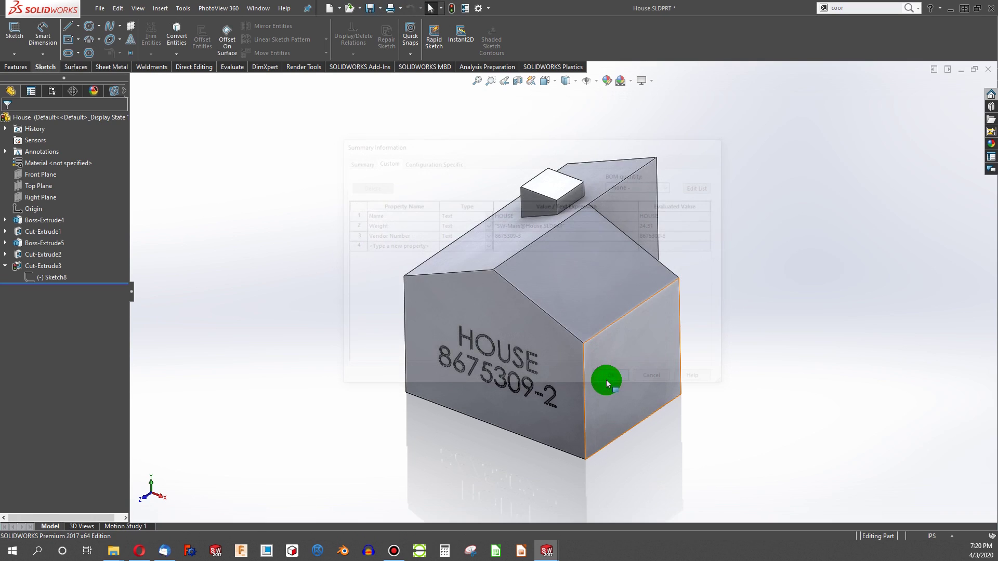
left_click(451, 7)
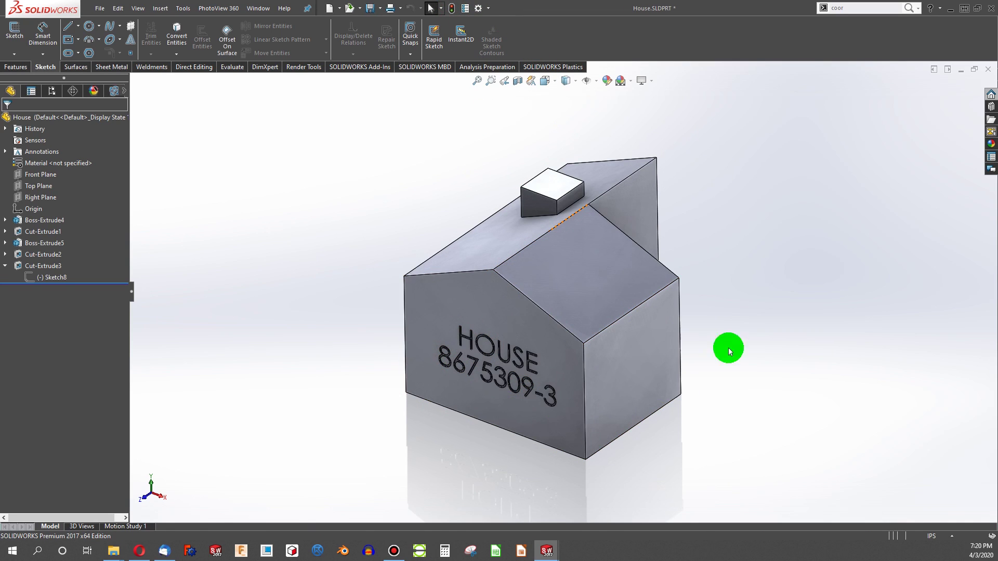
left_click(989, 69)
left_click(456, 274)
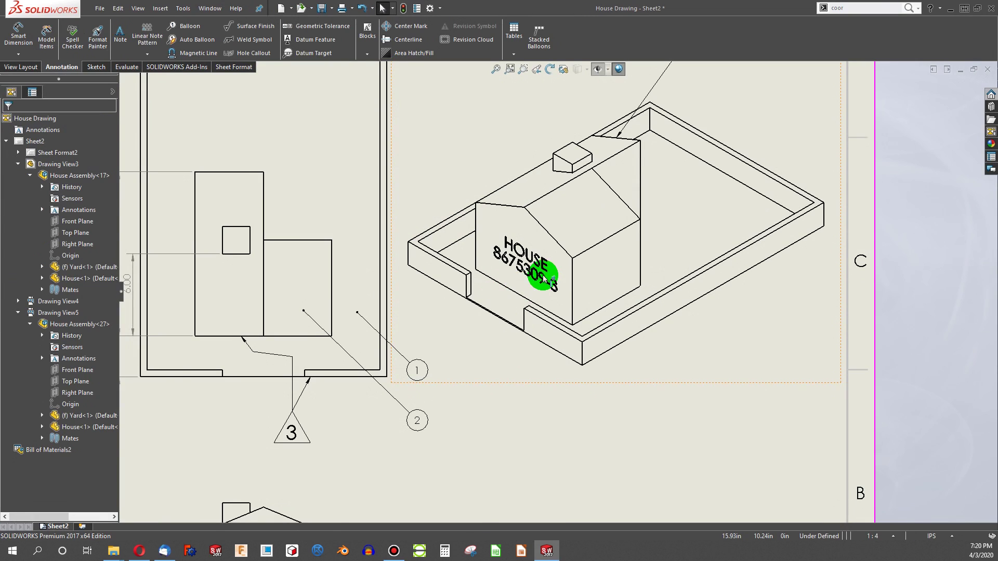
- Confirm the drawing's Vendor Number note and house views show 8675309-3 on the full sheet
scroll(576, 212, "up", 2)
left_click(586, 203)
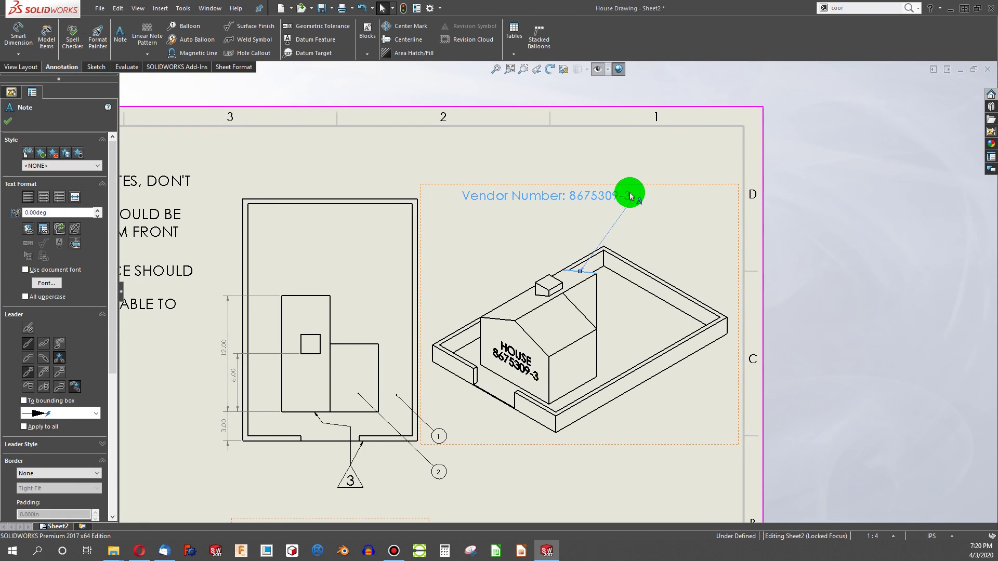
scroll(572, 205, "down", 4)
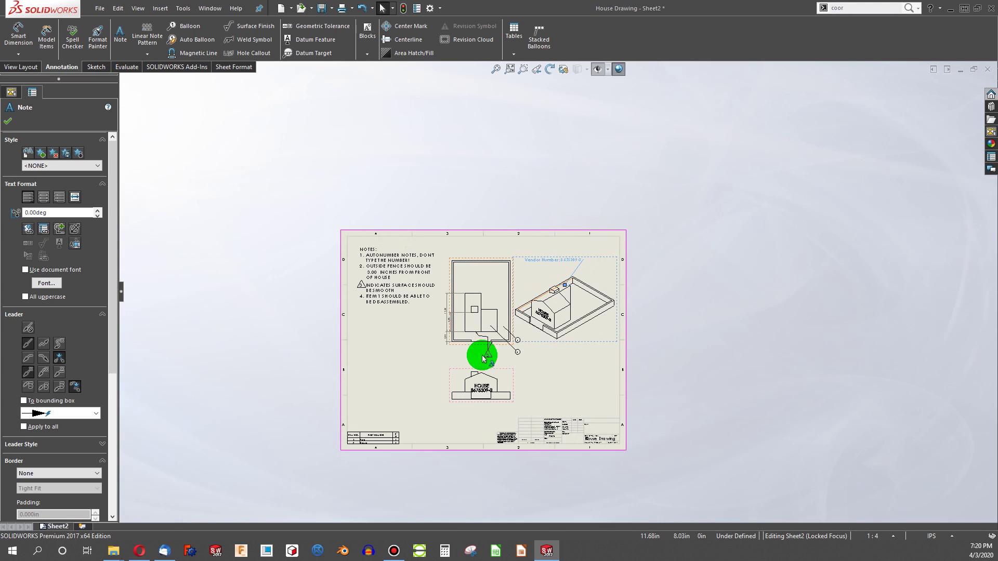
scroll(471, 356, "up", 2)
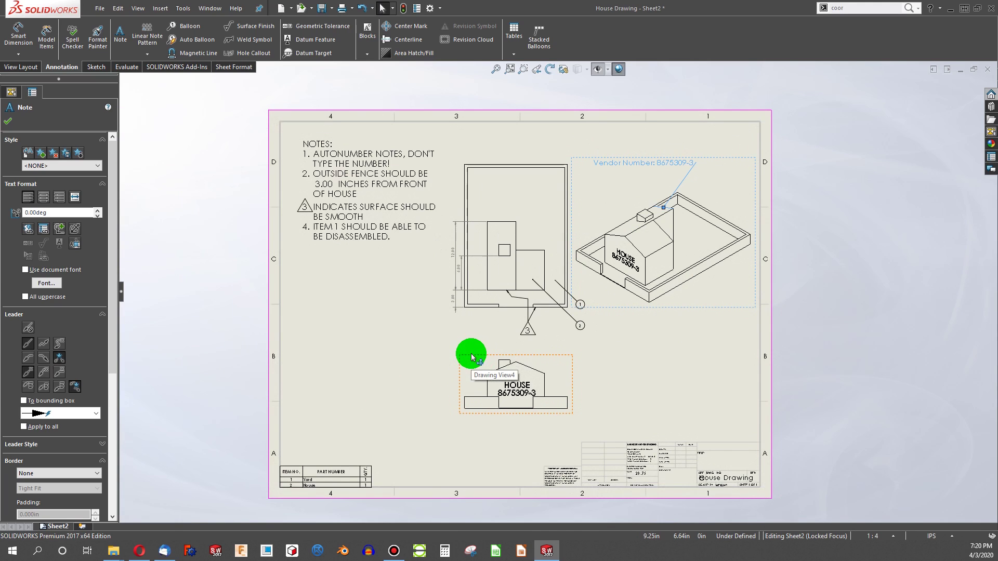
left_click(408, 373)
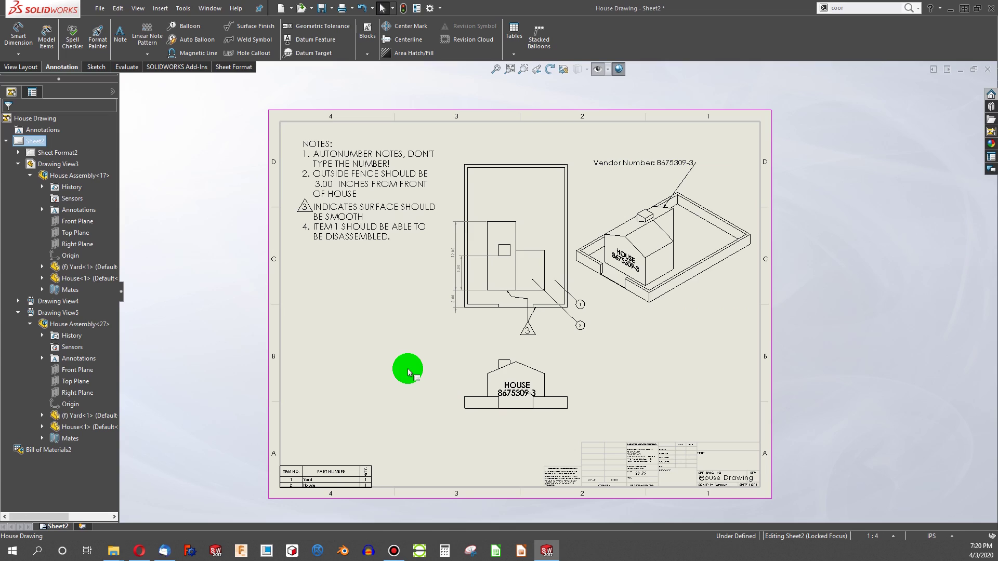